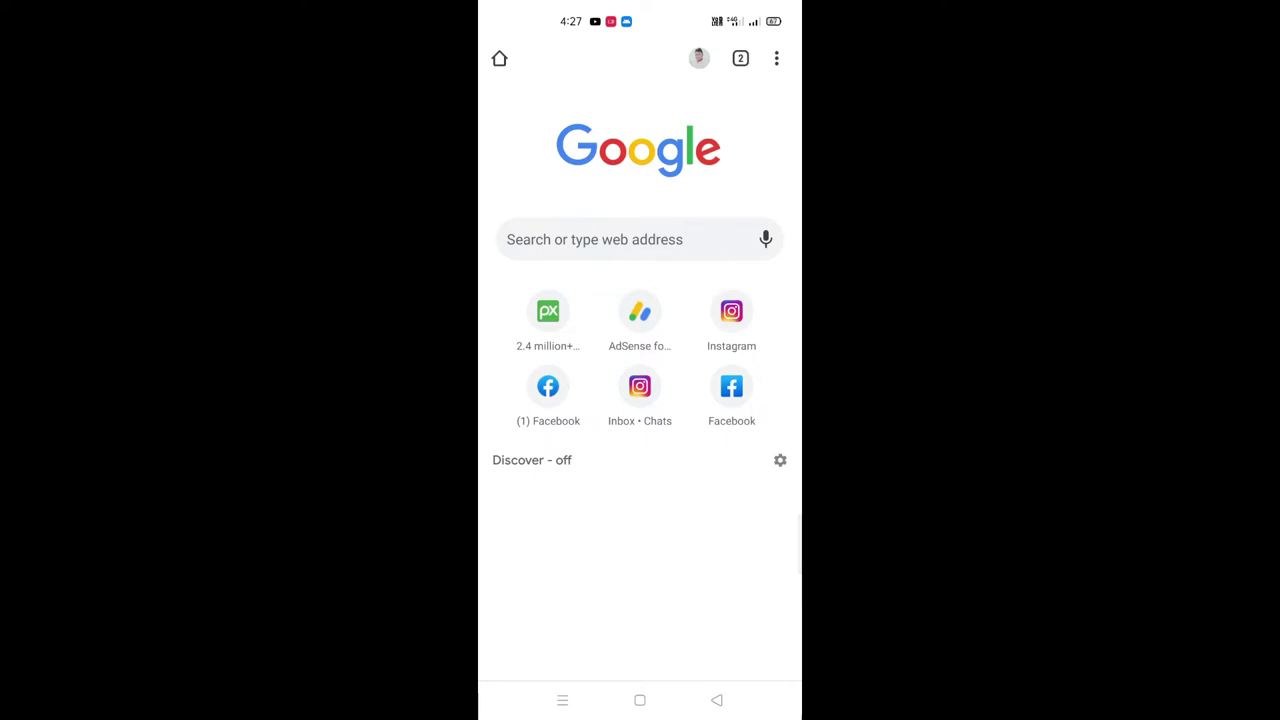
- Search the web for "Google adwords"
click(594, 239)
text(goo)
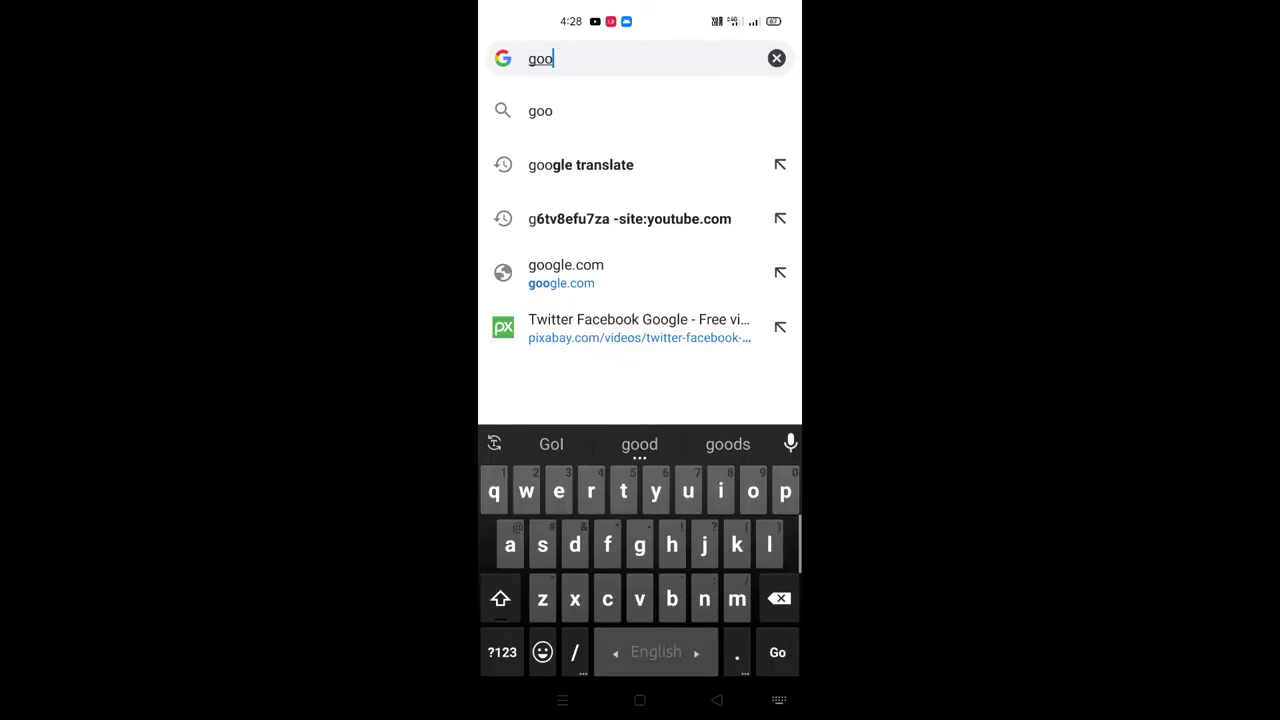
text(g)
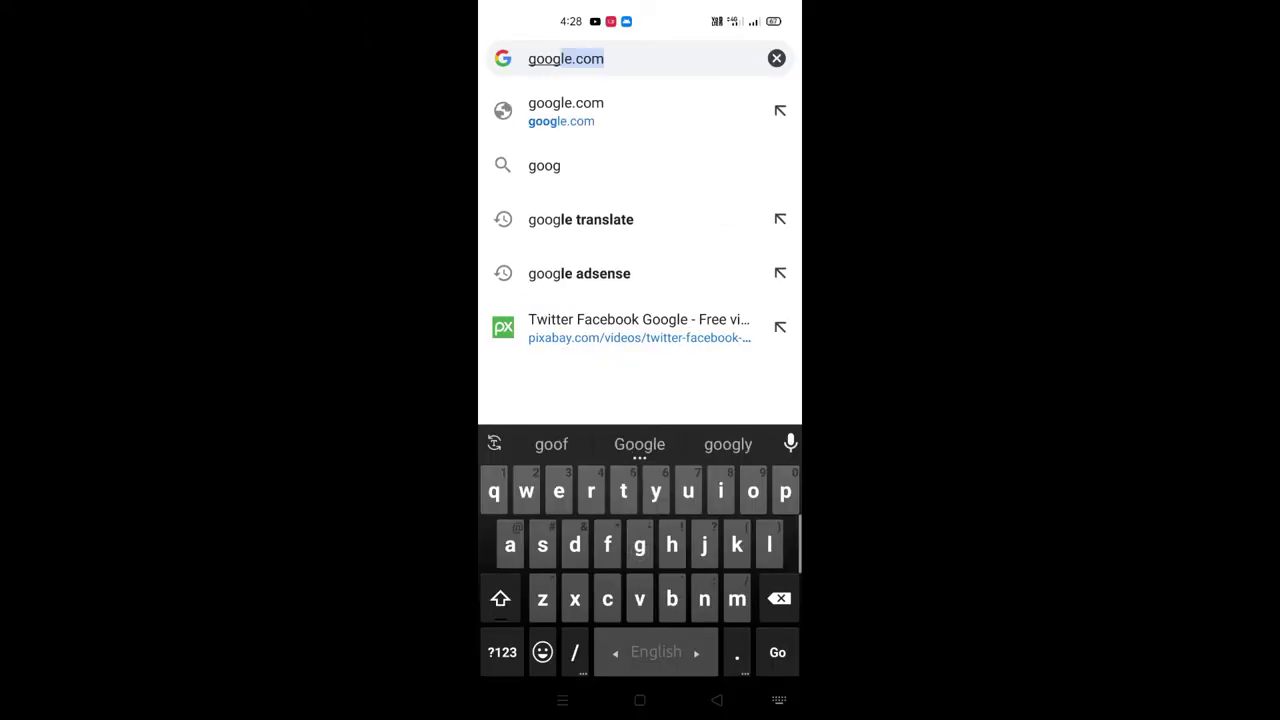
click(639, 444)
text(adw)
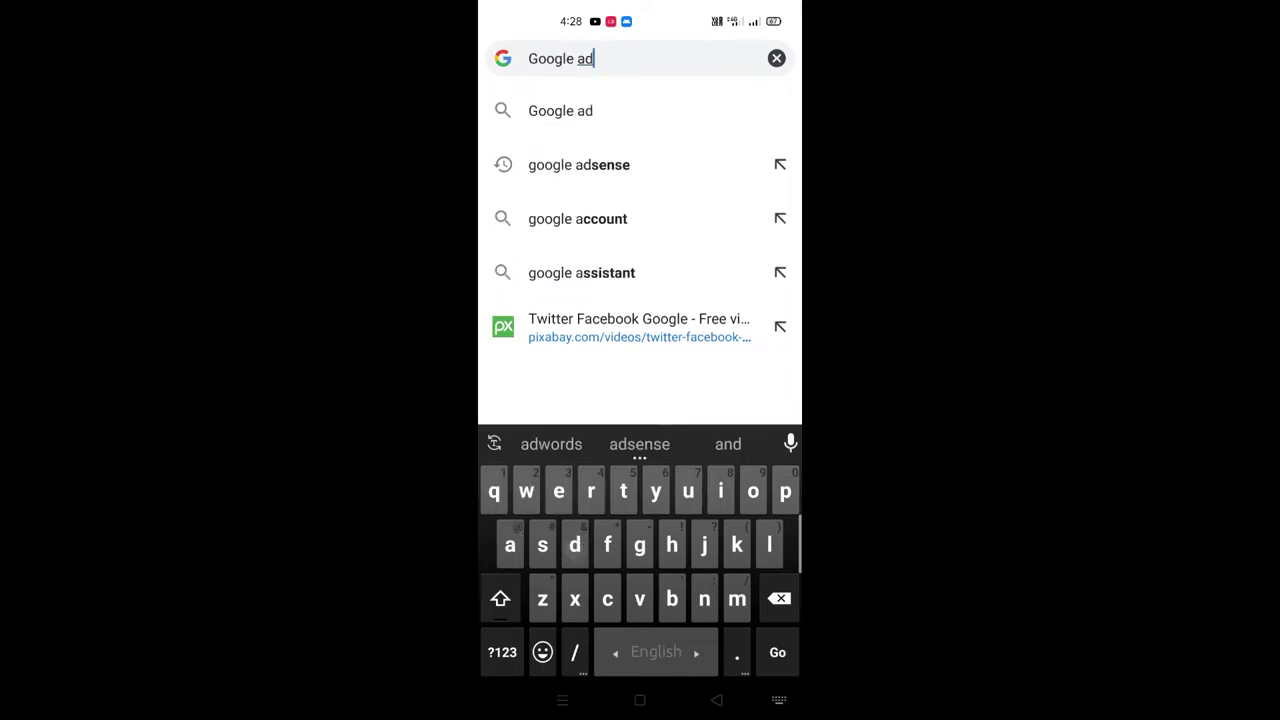
click(639, 444)
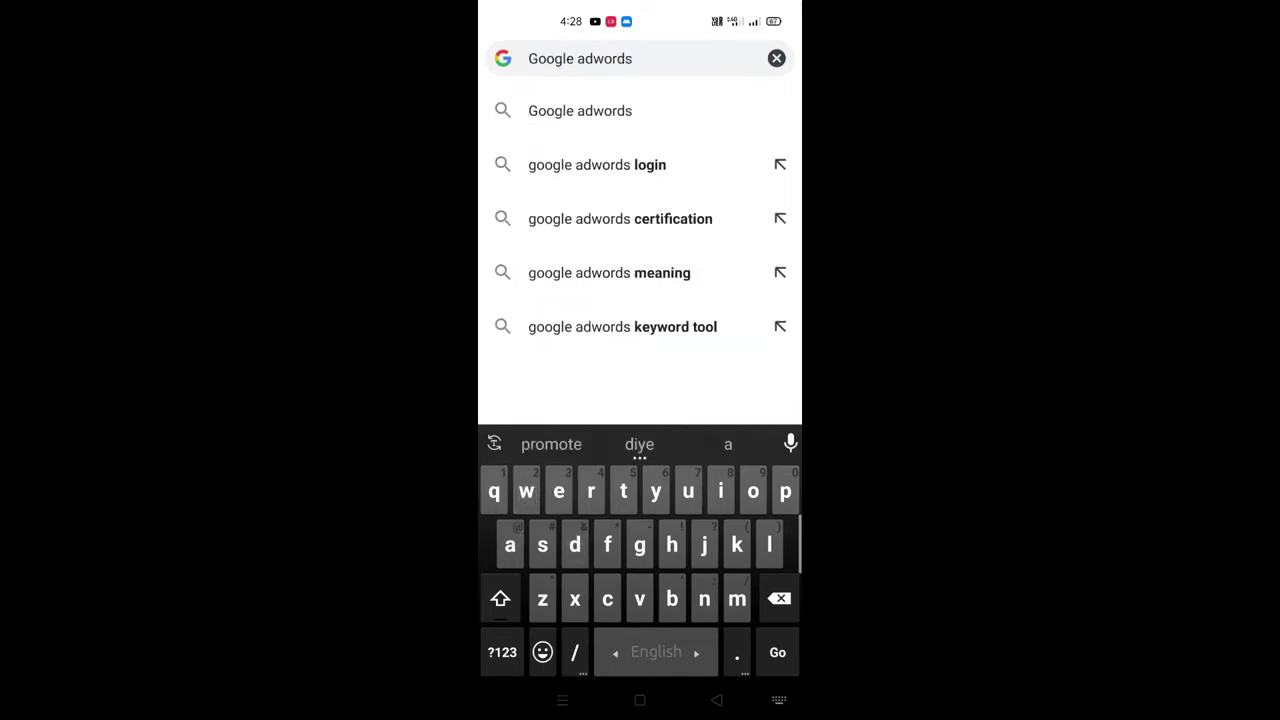
key(BackSpace)
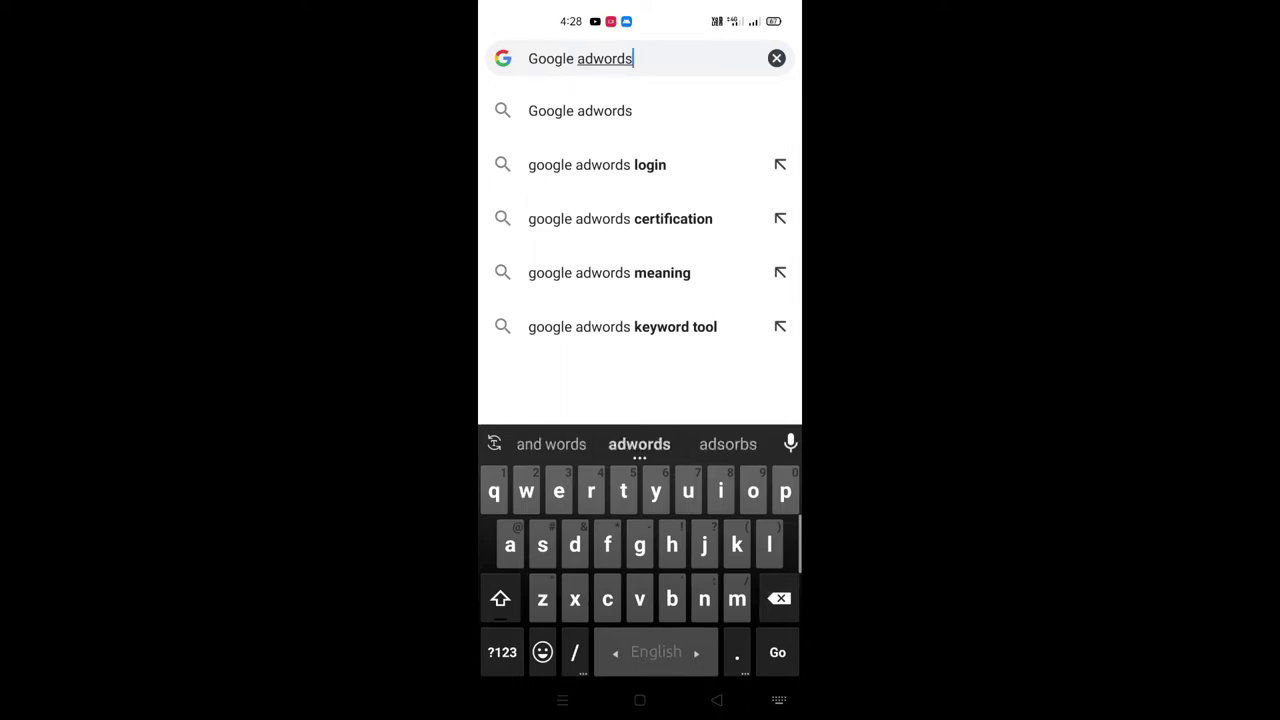
key(Return)
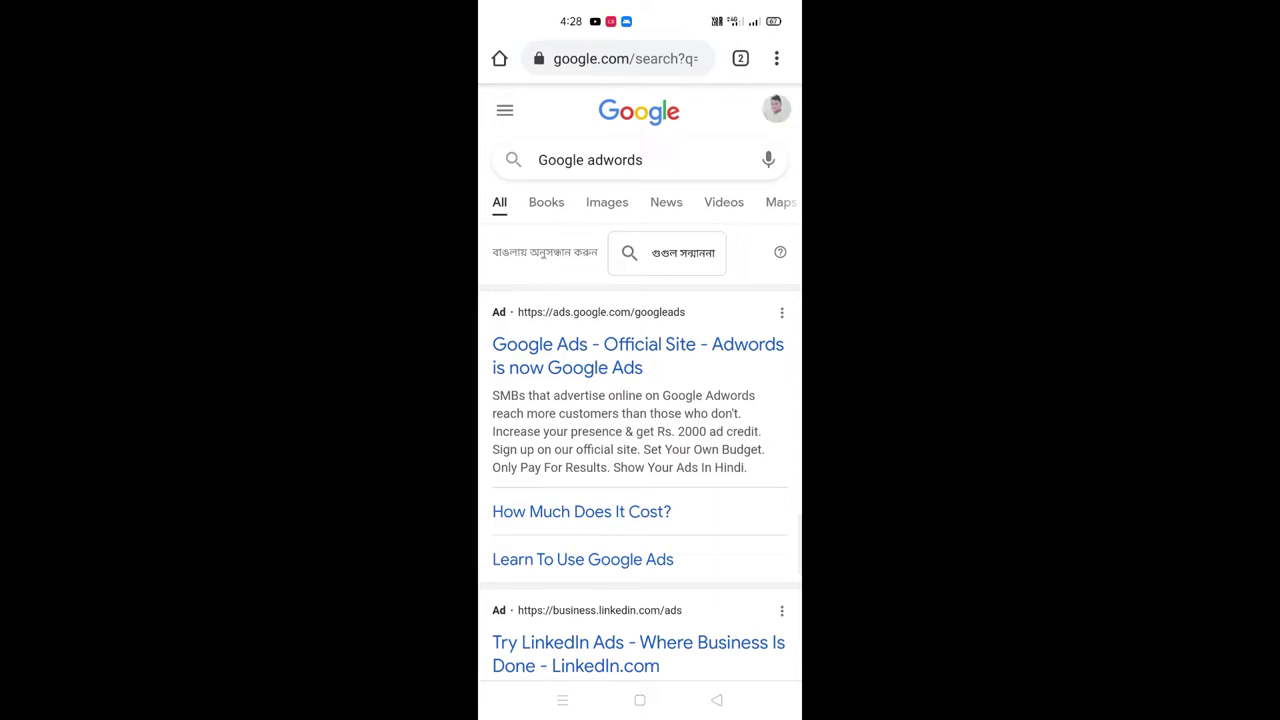
- Switch the search results page to the desktop site version
click(775, 58)
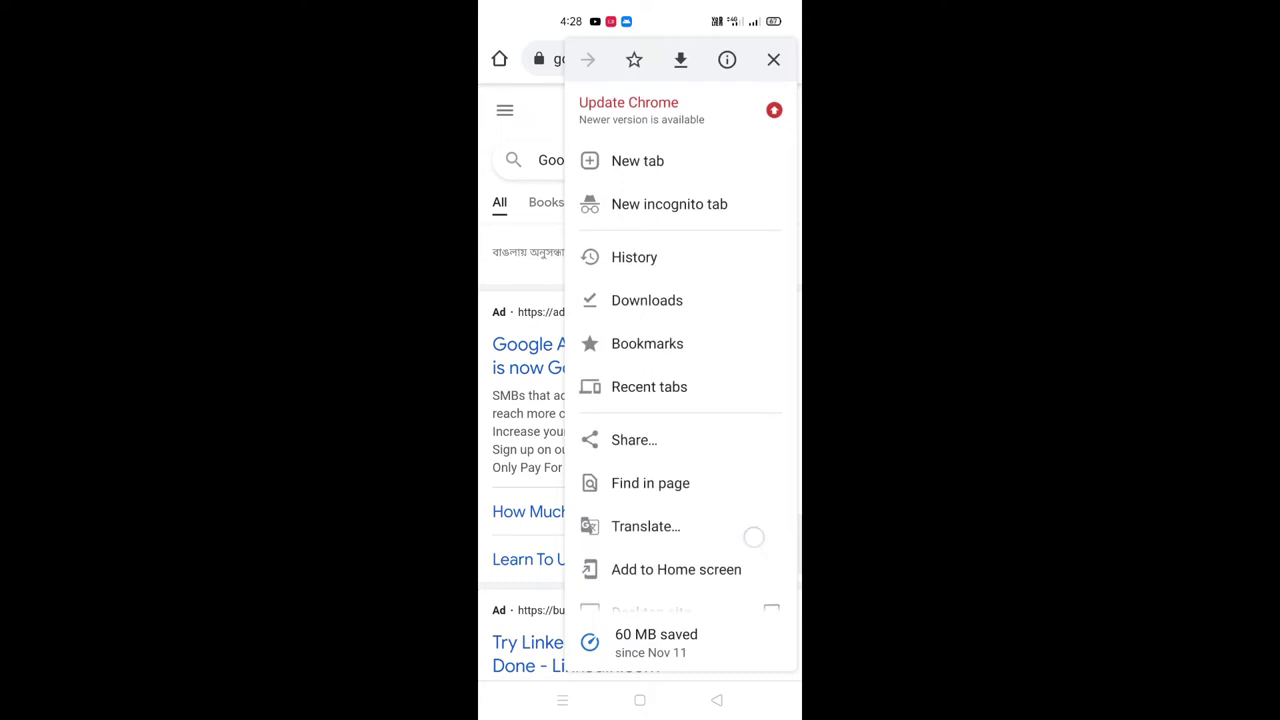
scroll(680, 350, down, 2)
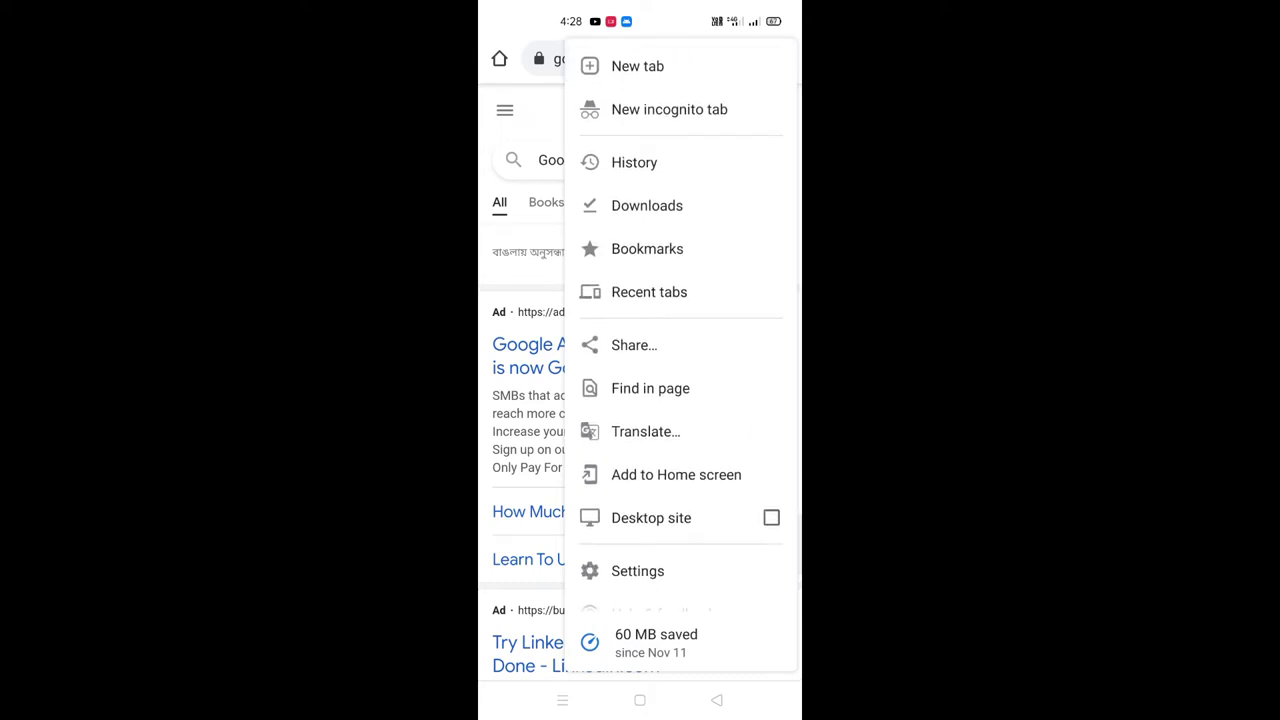
click(771, 517)
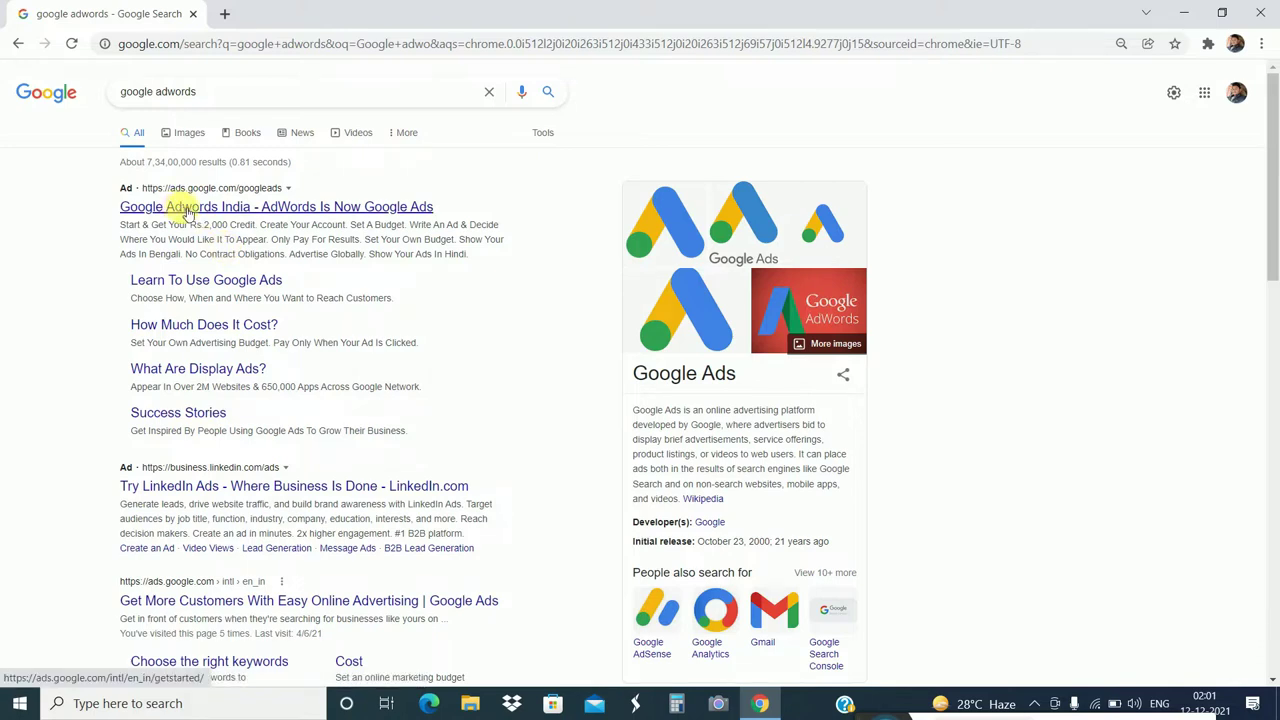
- Open the Google Ads site from the first sponsored result and locate the Rs.2000 ad credit form
click(187, 212)
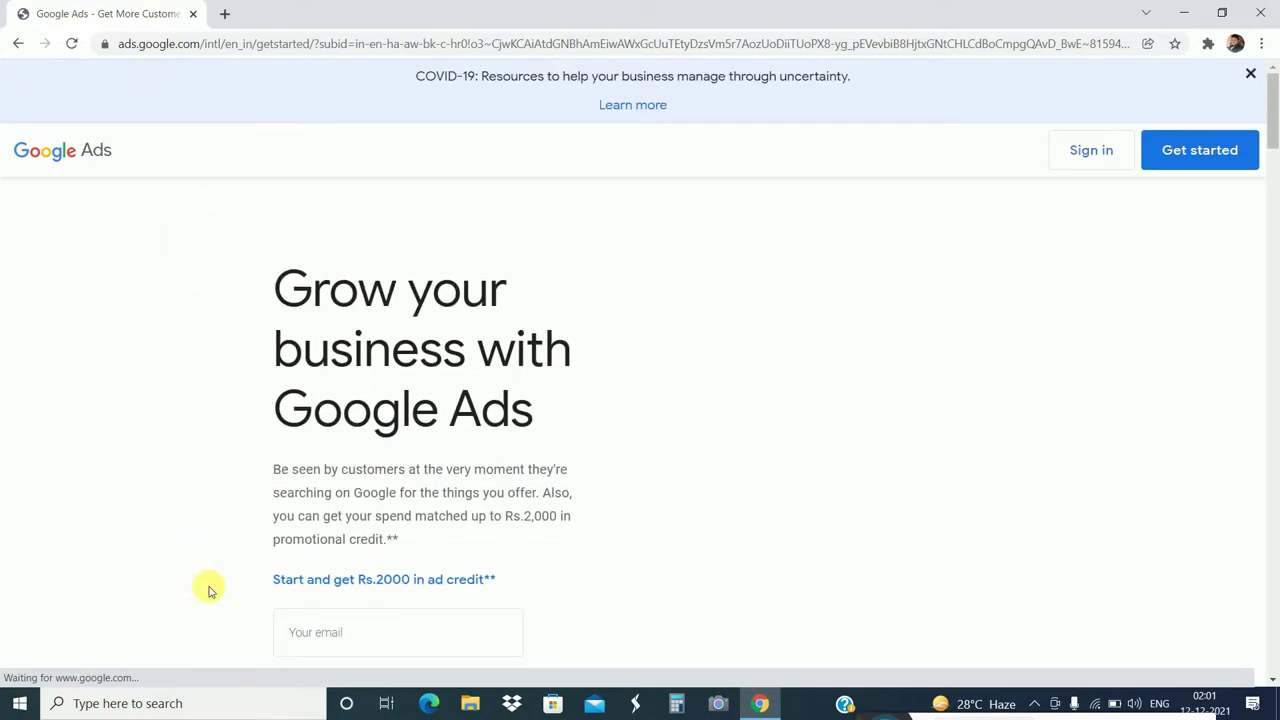
scroll(252, 575, down, 3)
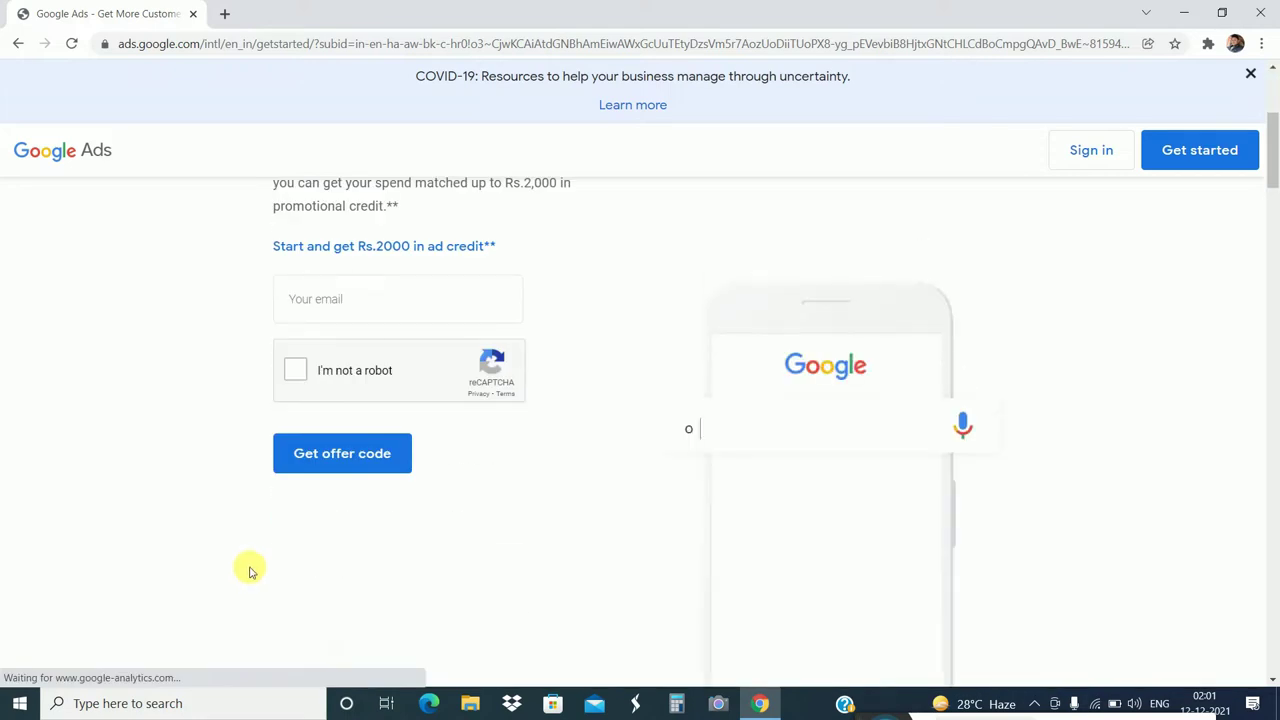
scroll(252, 572, up, 3)
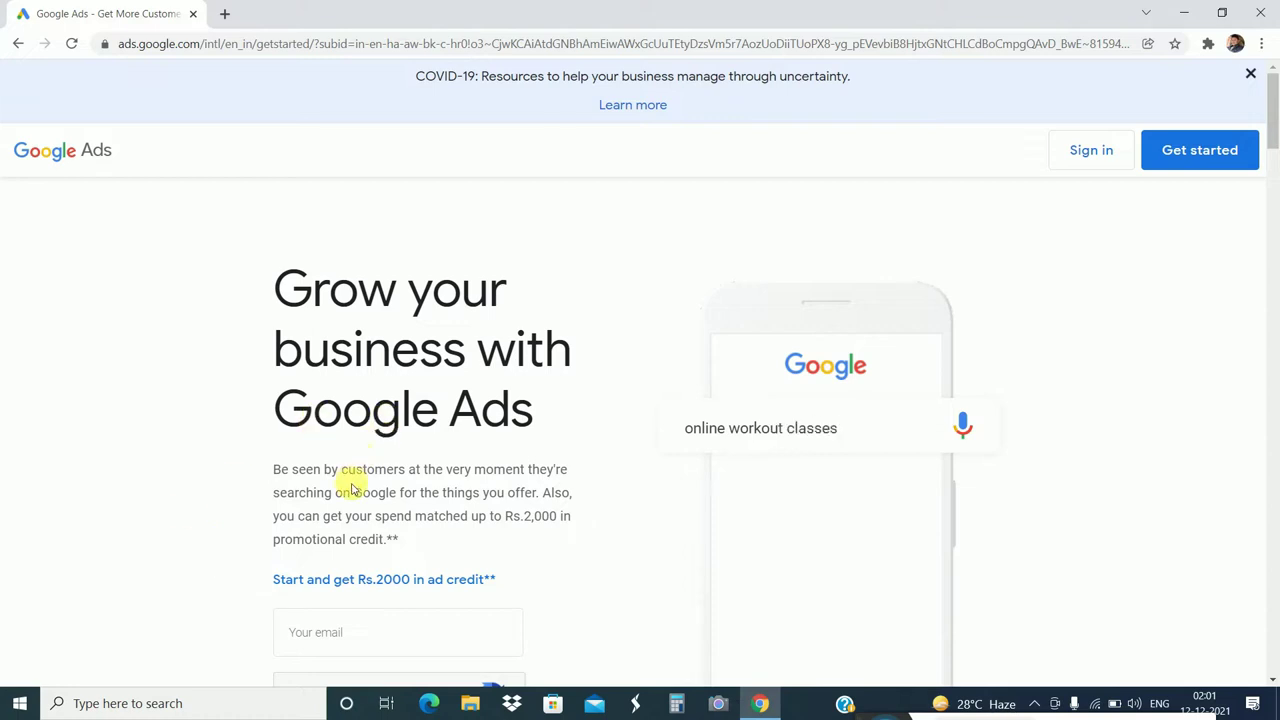
scroll(352, 490, down, 2)
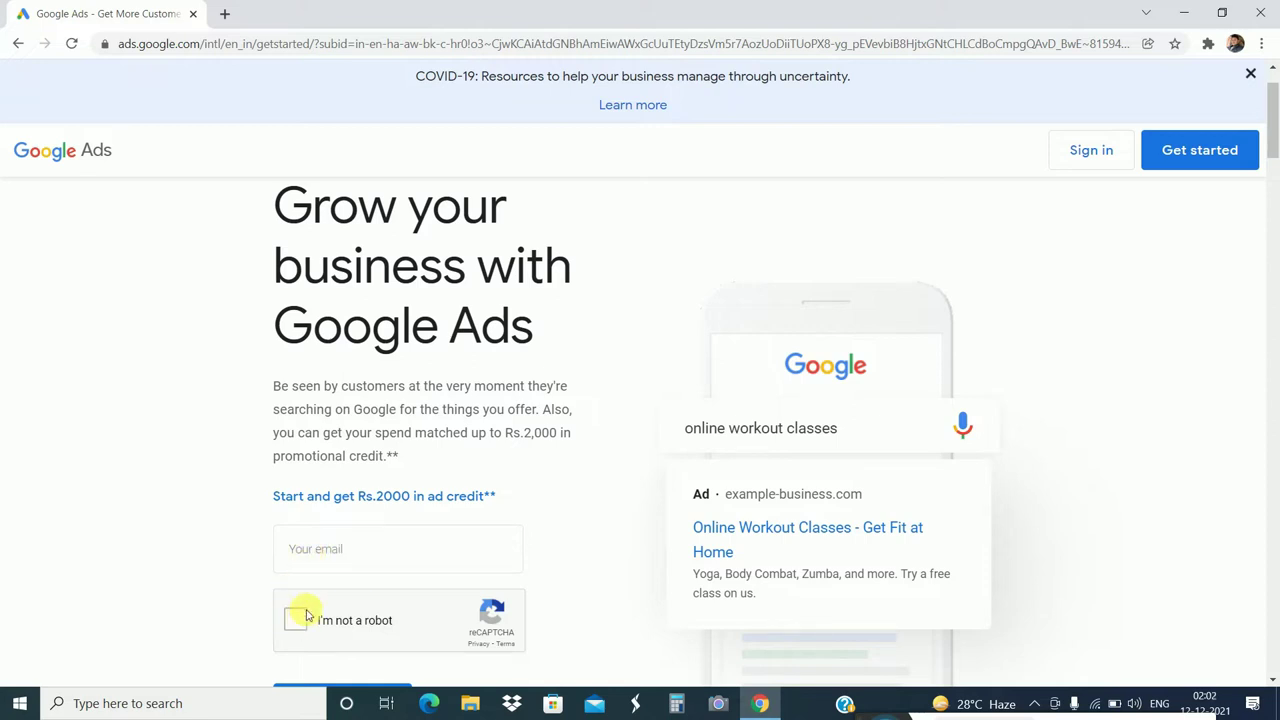
scroll(303, 612, down, 2)
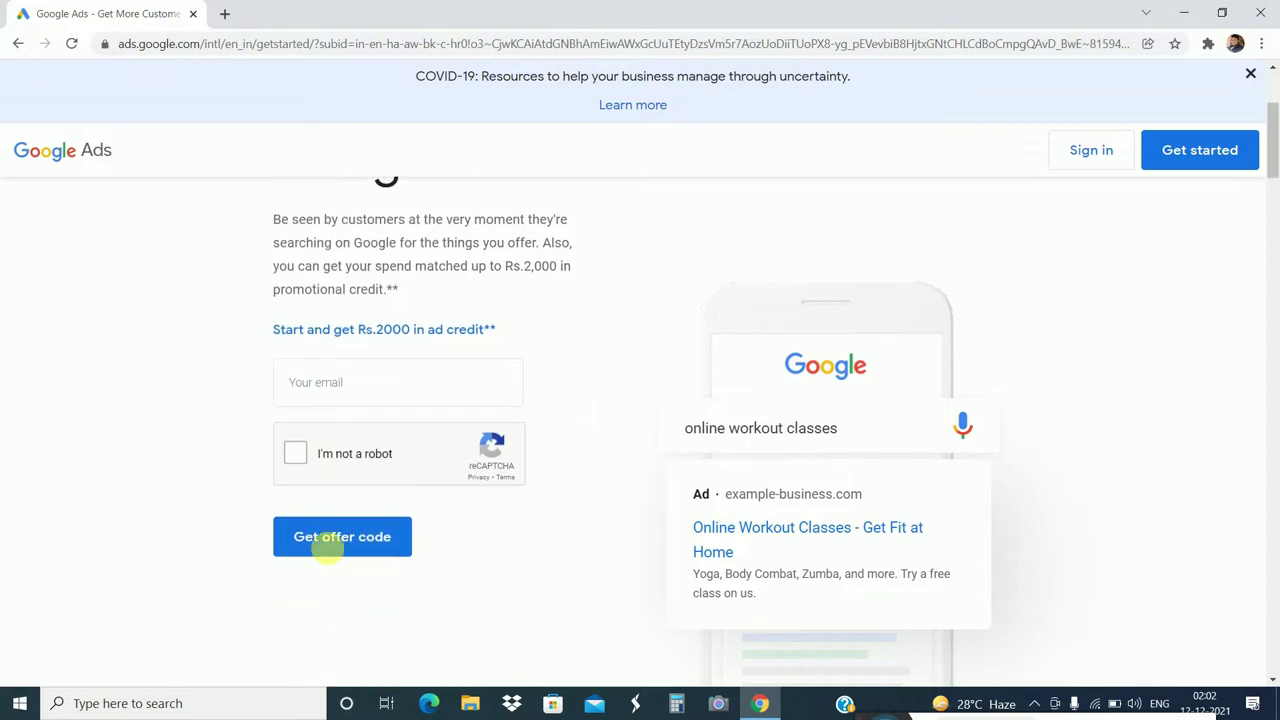
- Request the Rs.2000 ad credit offer code by filling in the e-mail address and completing the "I'm not a robot" check
click(337, 545)
scroll(339, 550, up, 2)
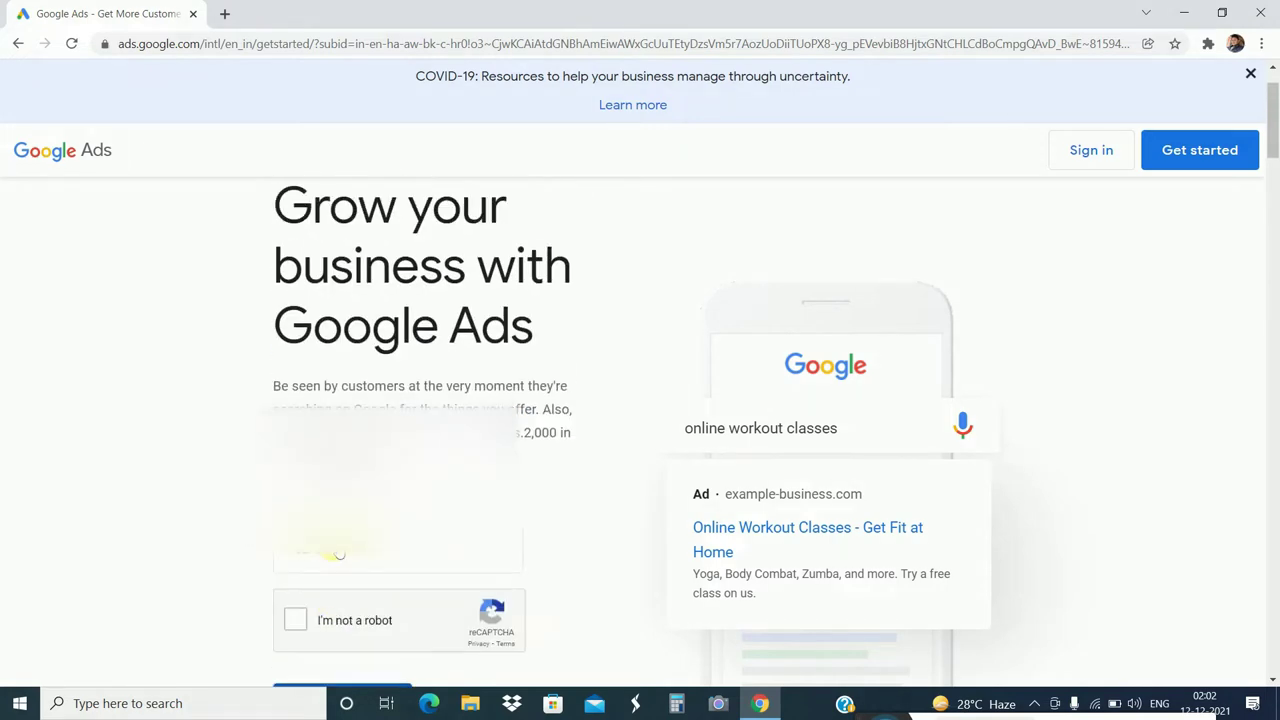
scroll(337, 548, down, 1)
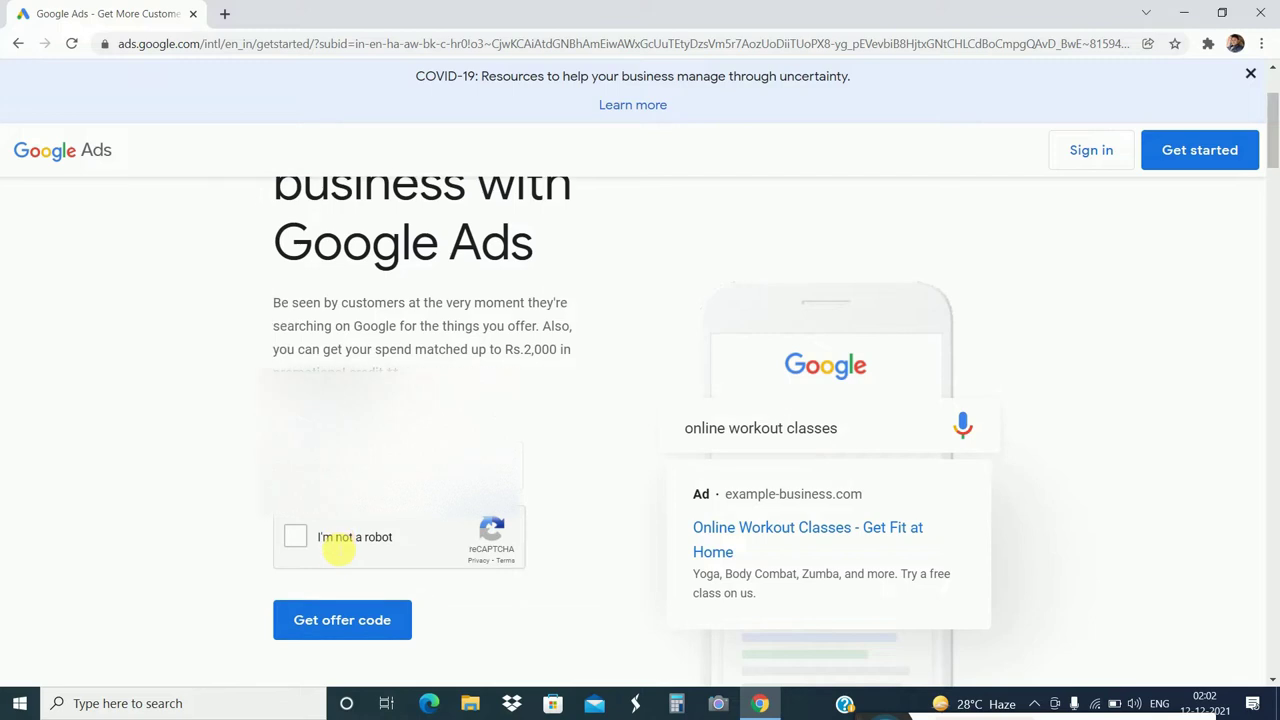
scroll(337, 548, up, 1)
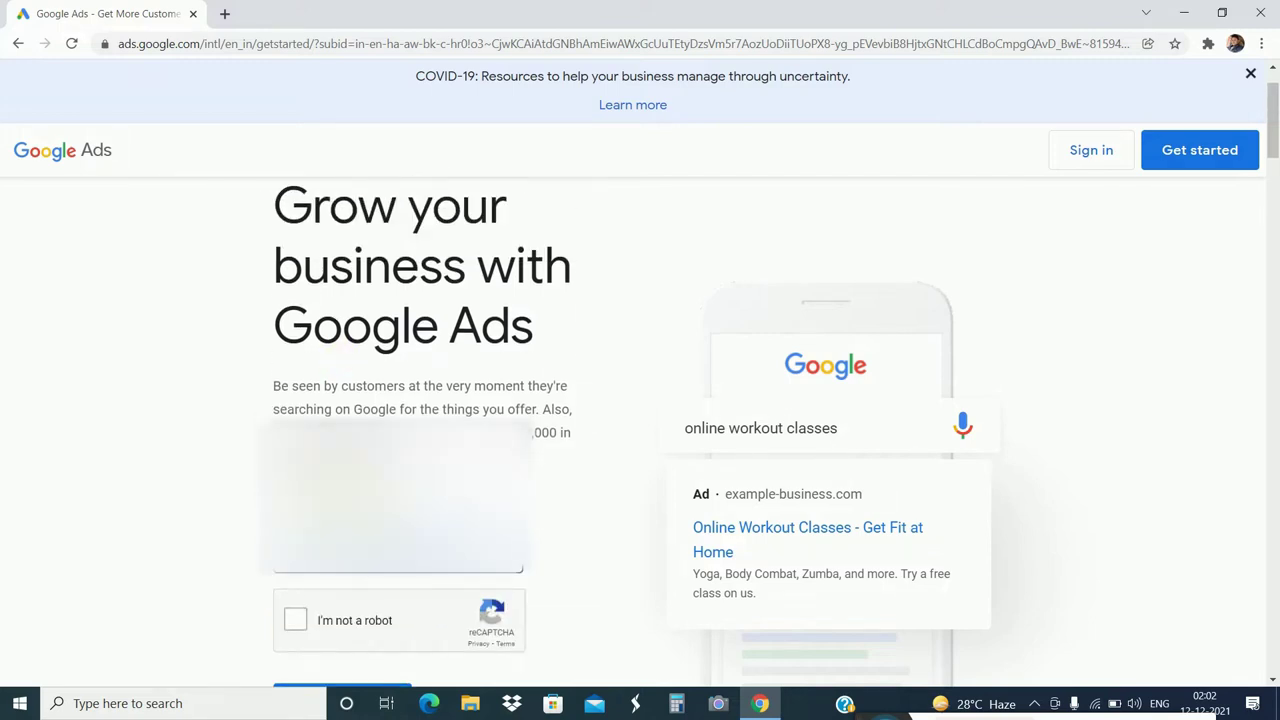
click(297, 620)
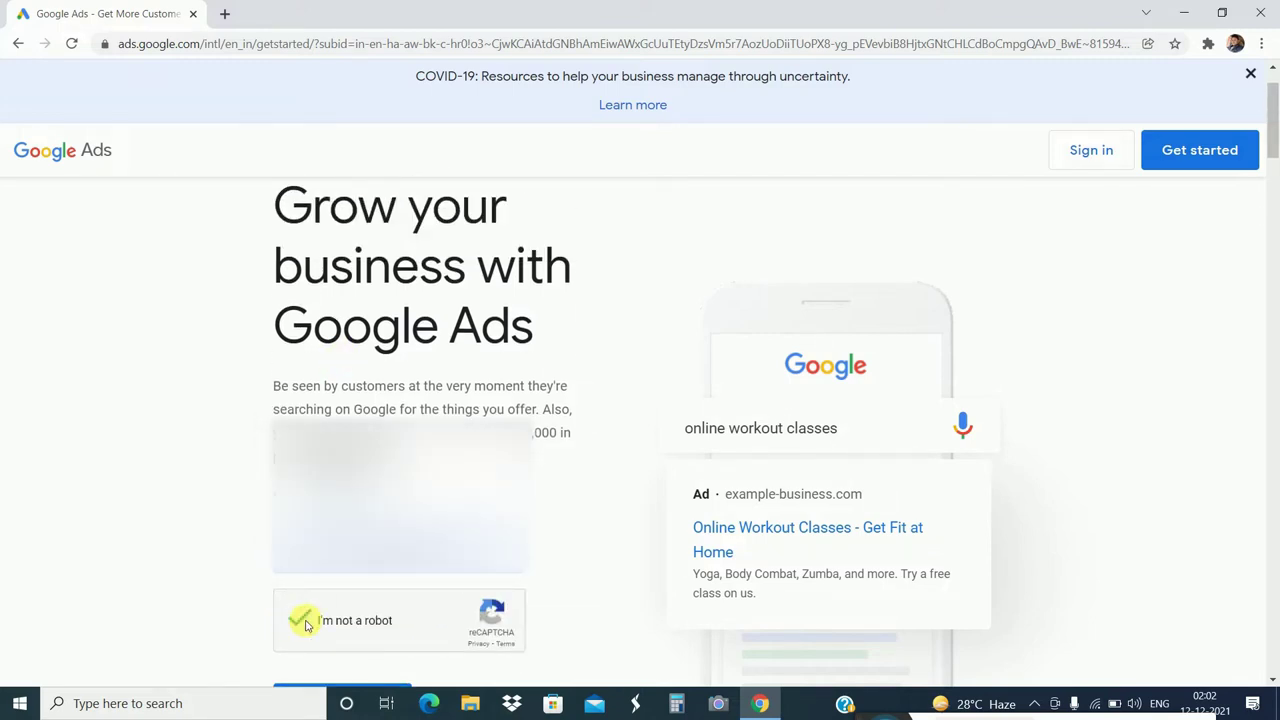
scroll(240, 590, down, 2)
click(335, 545)
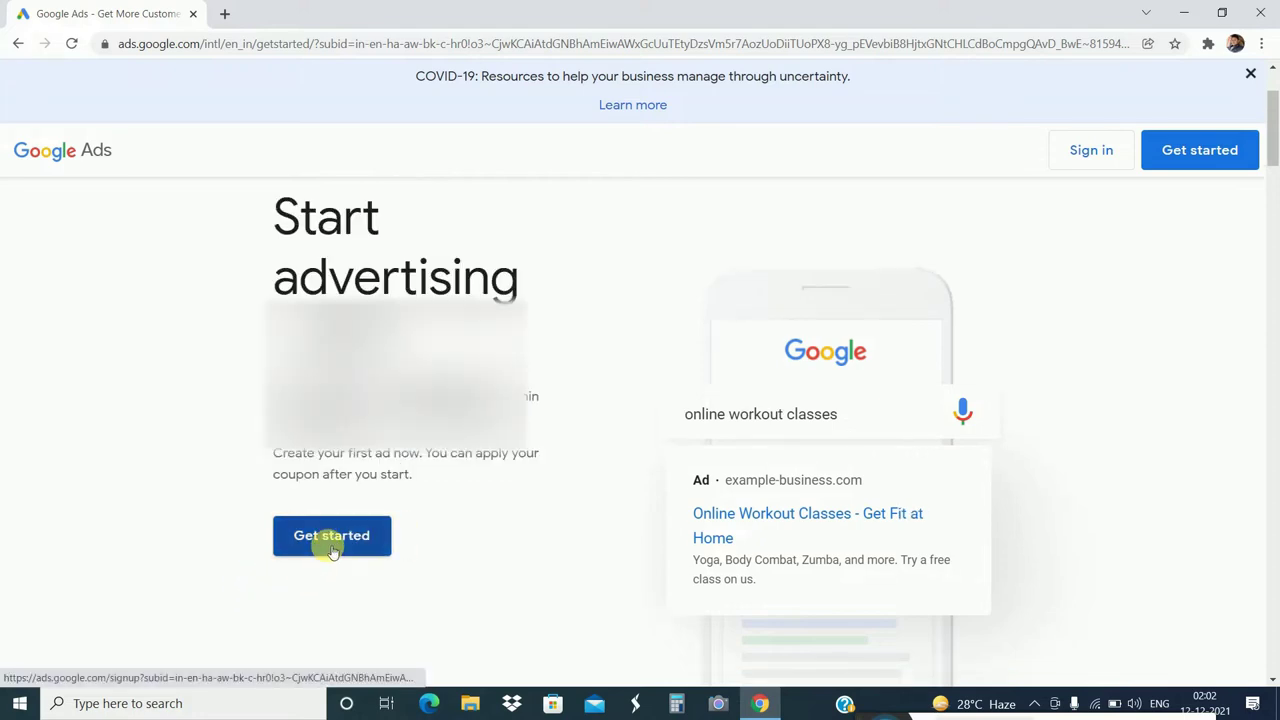
- Get started with Google Ads and begin a new campaign from the account's campaign overview
click(332, 551)
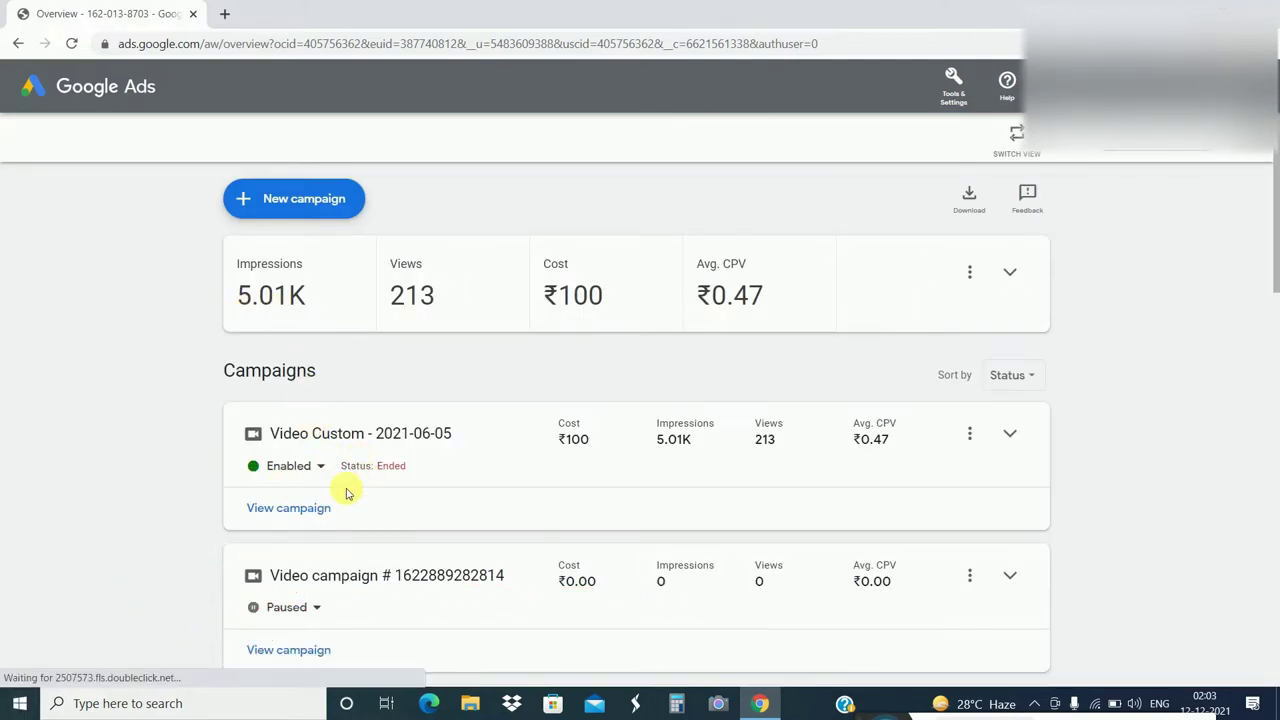
scroll(139, 528, down, 10)
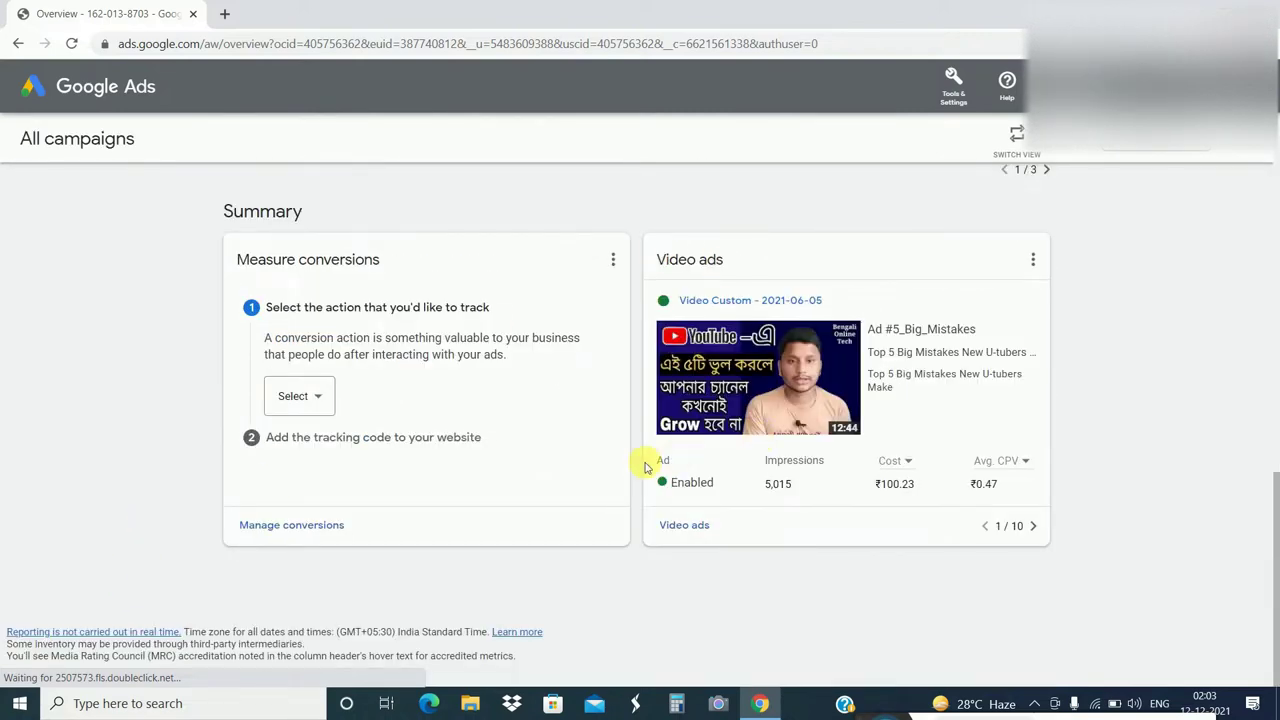
scroll(114, 549, up, 10)
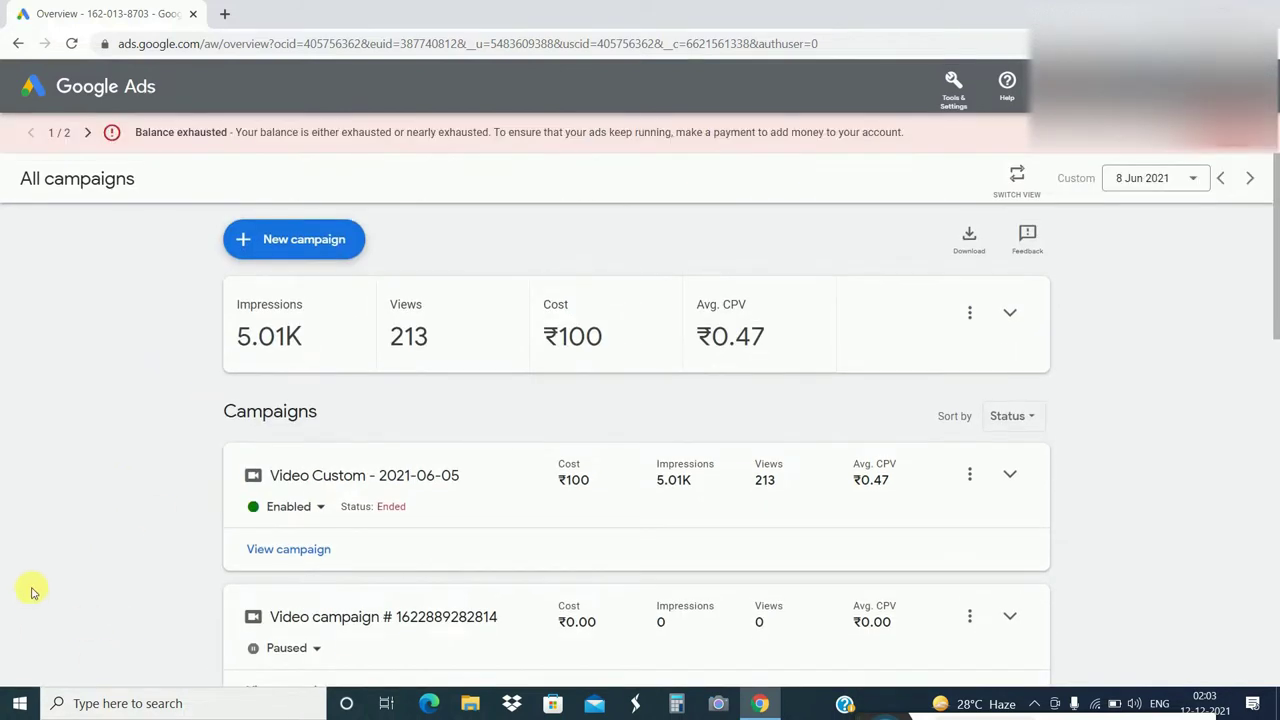
click(290, 245)
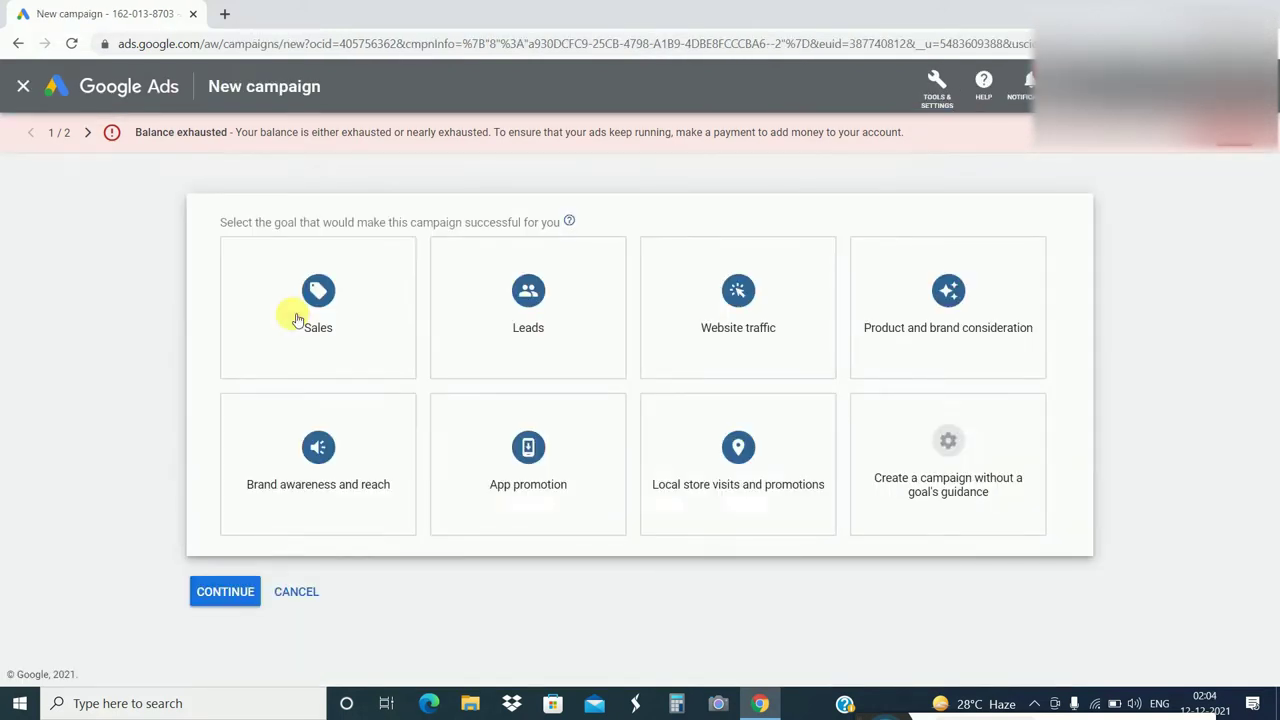
- Set up the campaign without a goal's guidance as a Video campaign with the Custom video campaign subtype, and continue to its settings
click(904, 494)
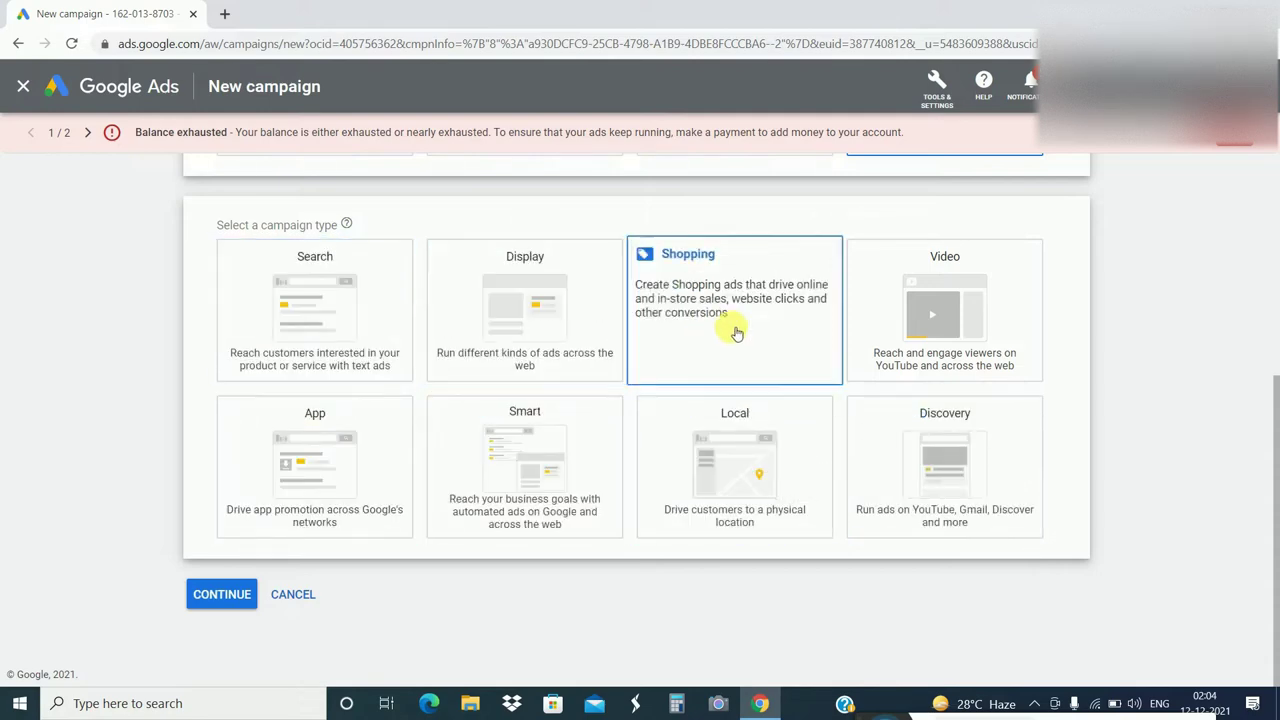
click(904, 337)
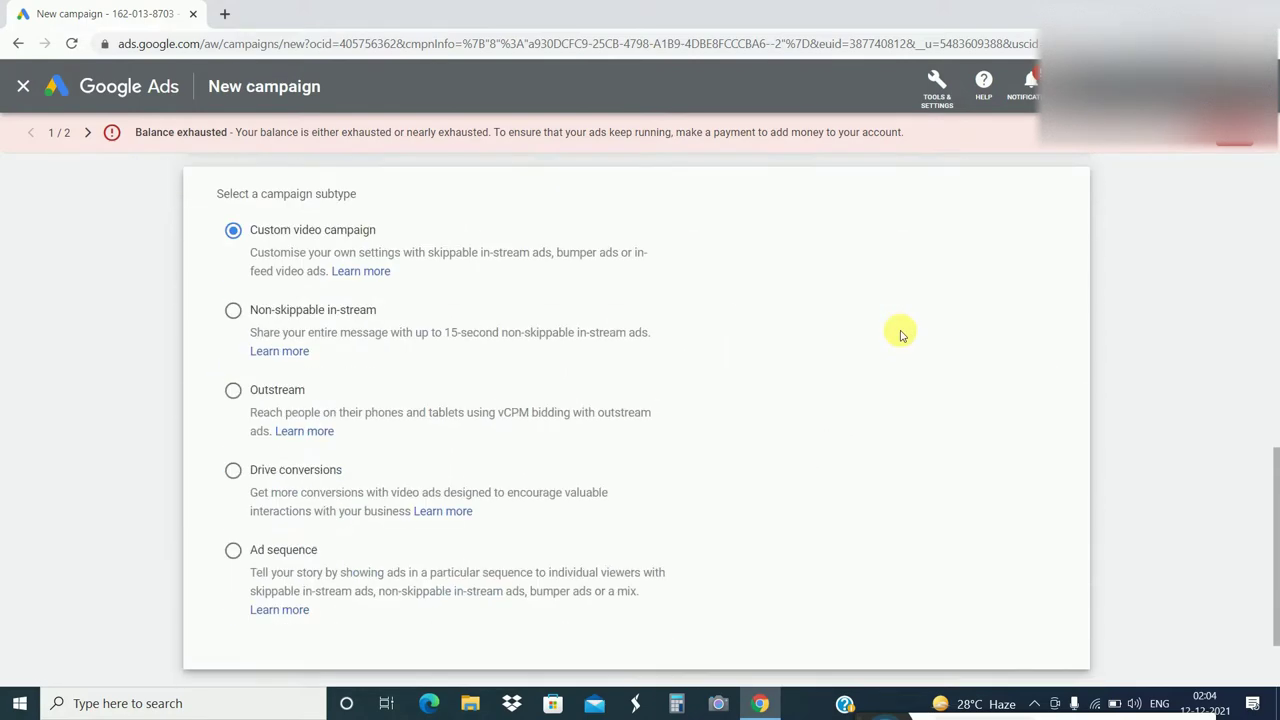
scroll(270, 420, down, 2)
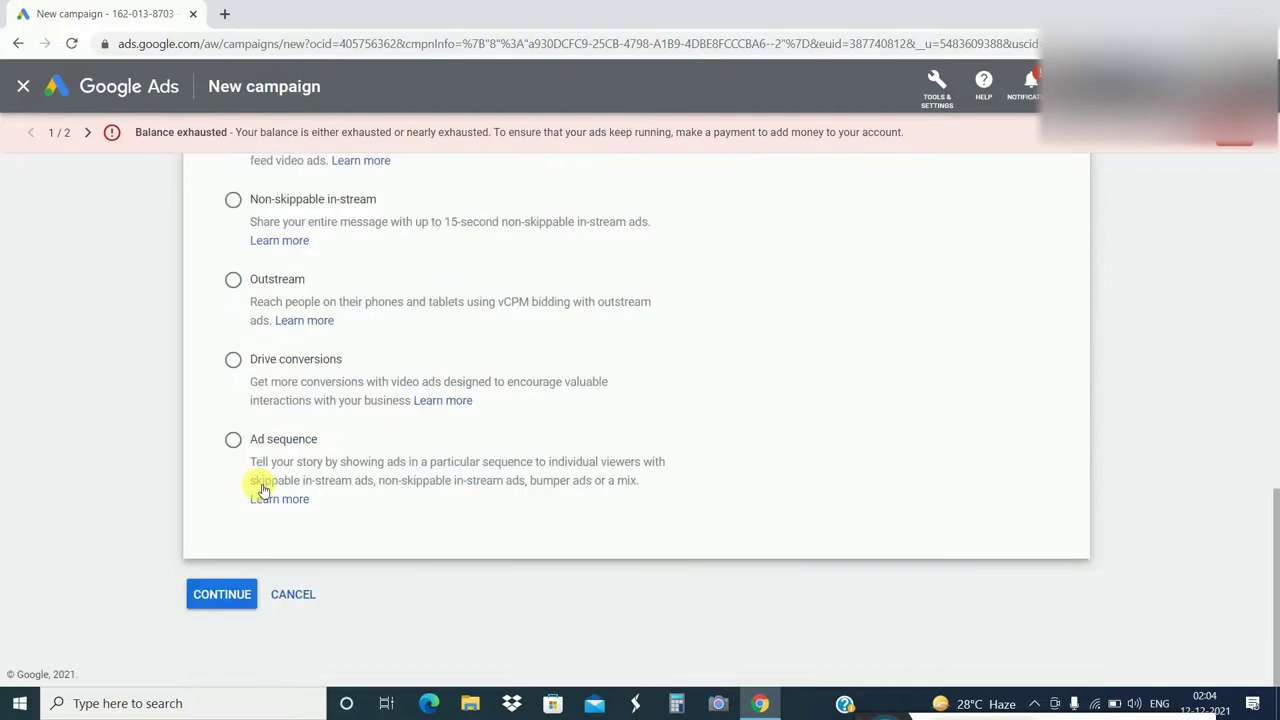
scroll(254, 470, up, 3)
scroll(316, 445, down, 3)
click(222, 595)
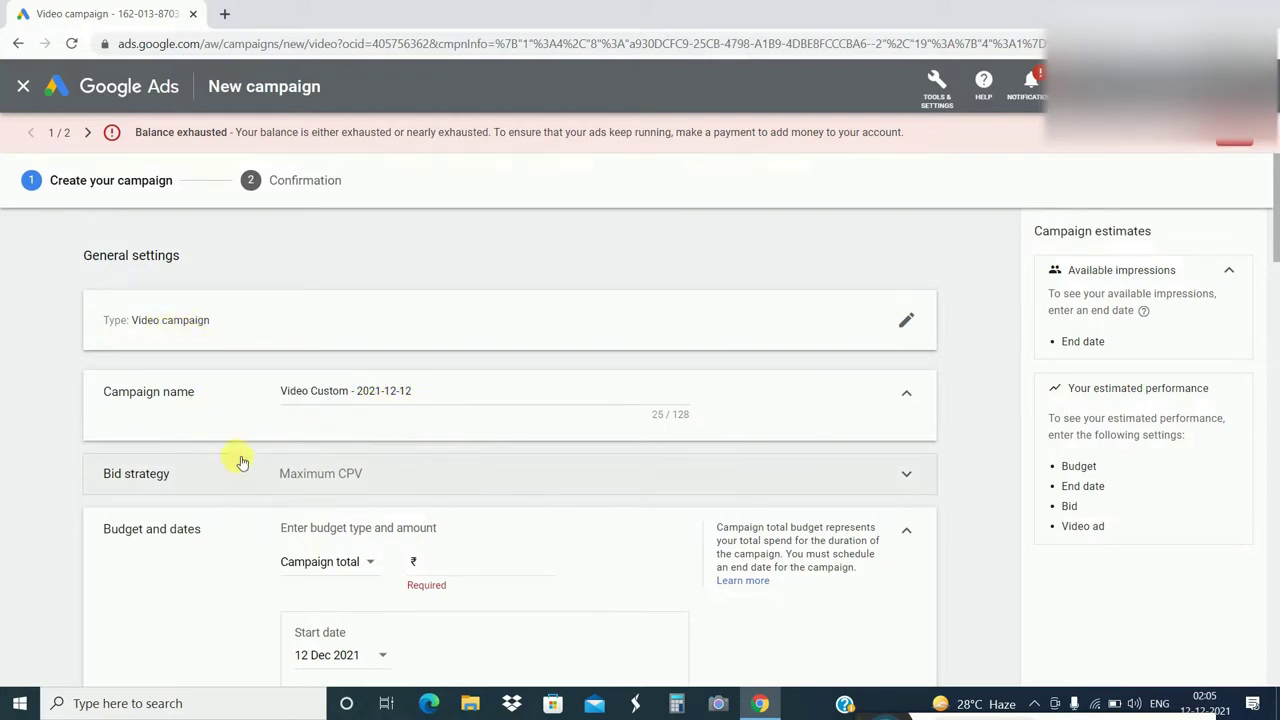
- Expand the campaign's bid strategy settings and choose Maximum CPV
click(381, 490)
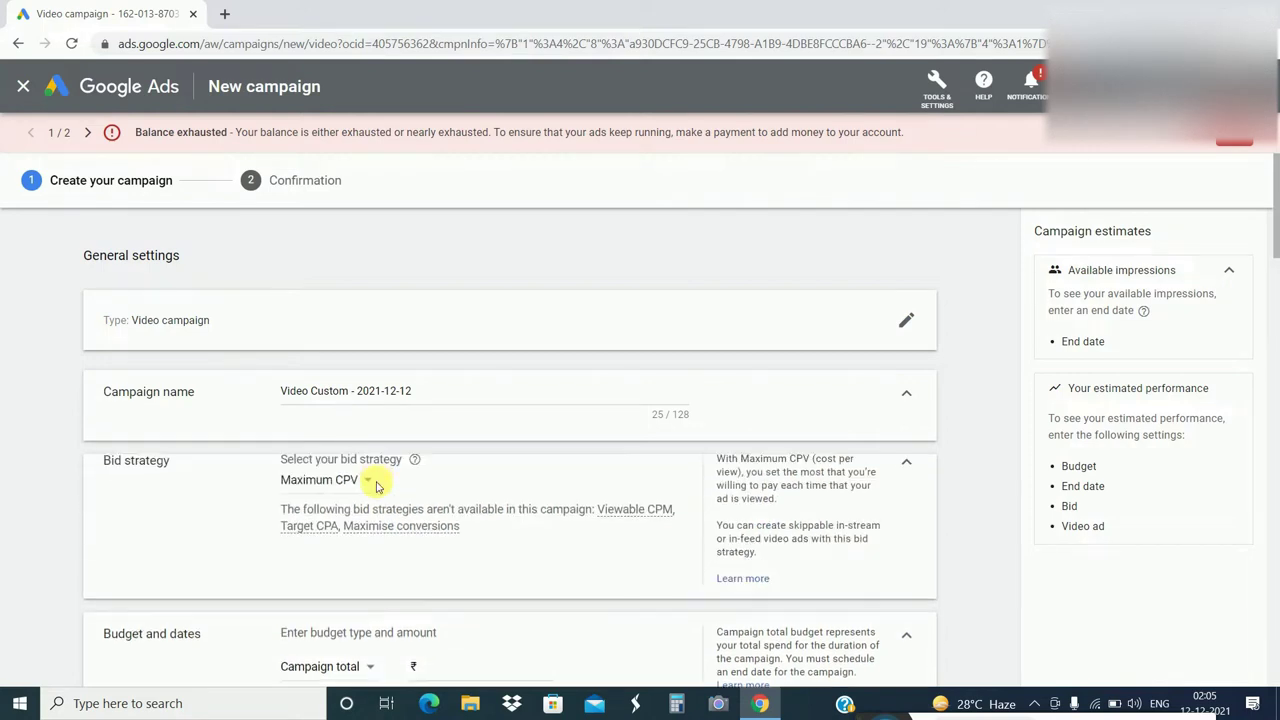
click(370, 497)
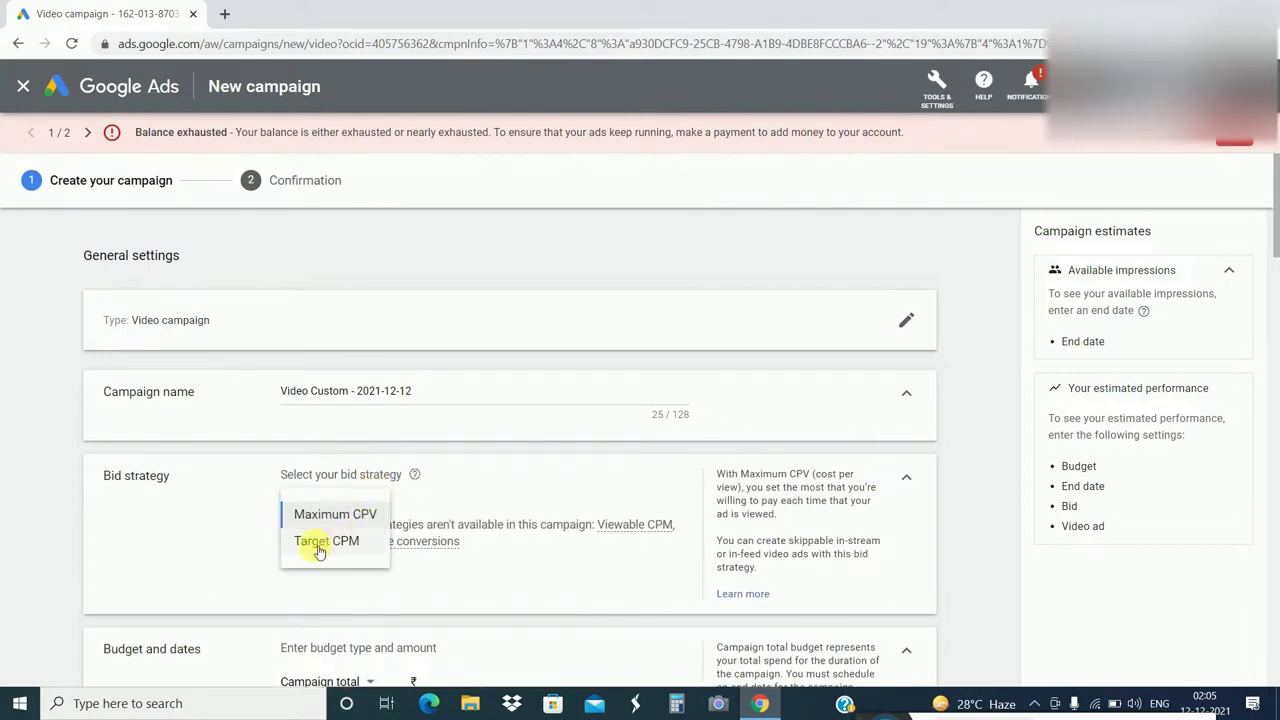
click(372, 515)
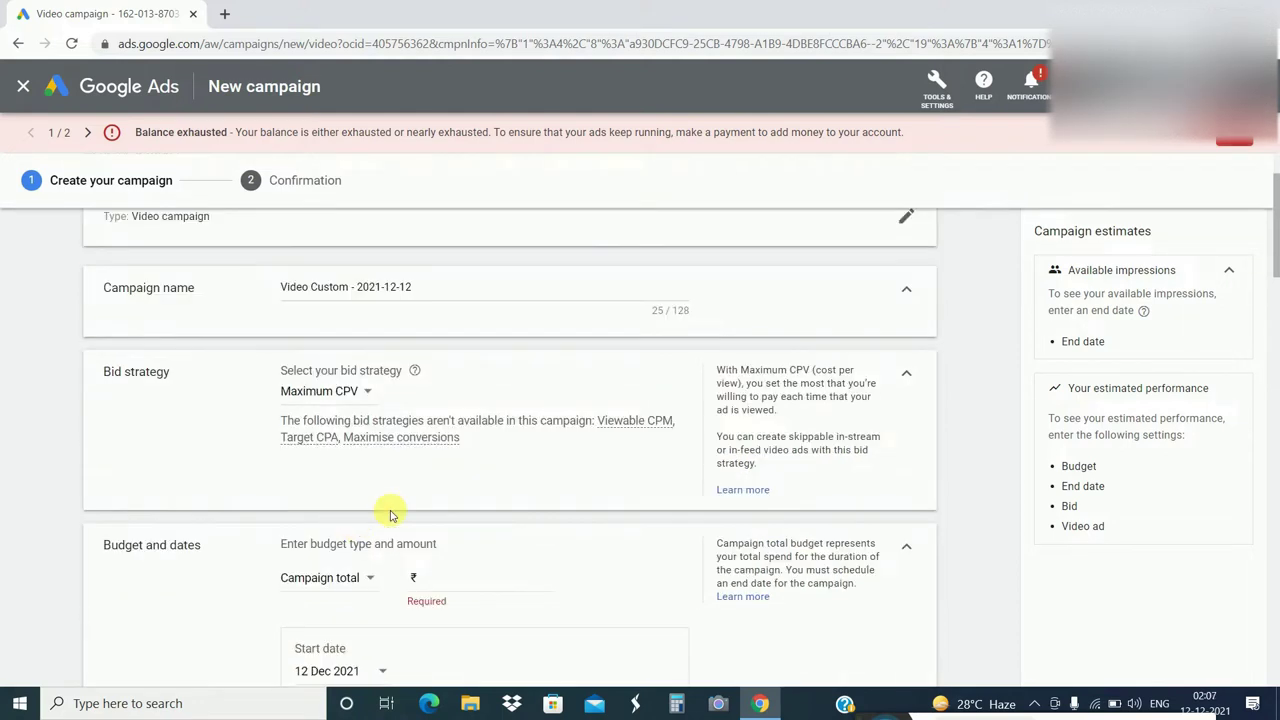
- Set the campaign budget to ₹100.00 and the budget type to Daily
scroll(390, 515, down, 1)
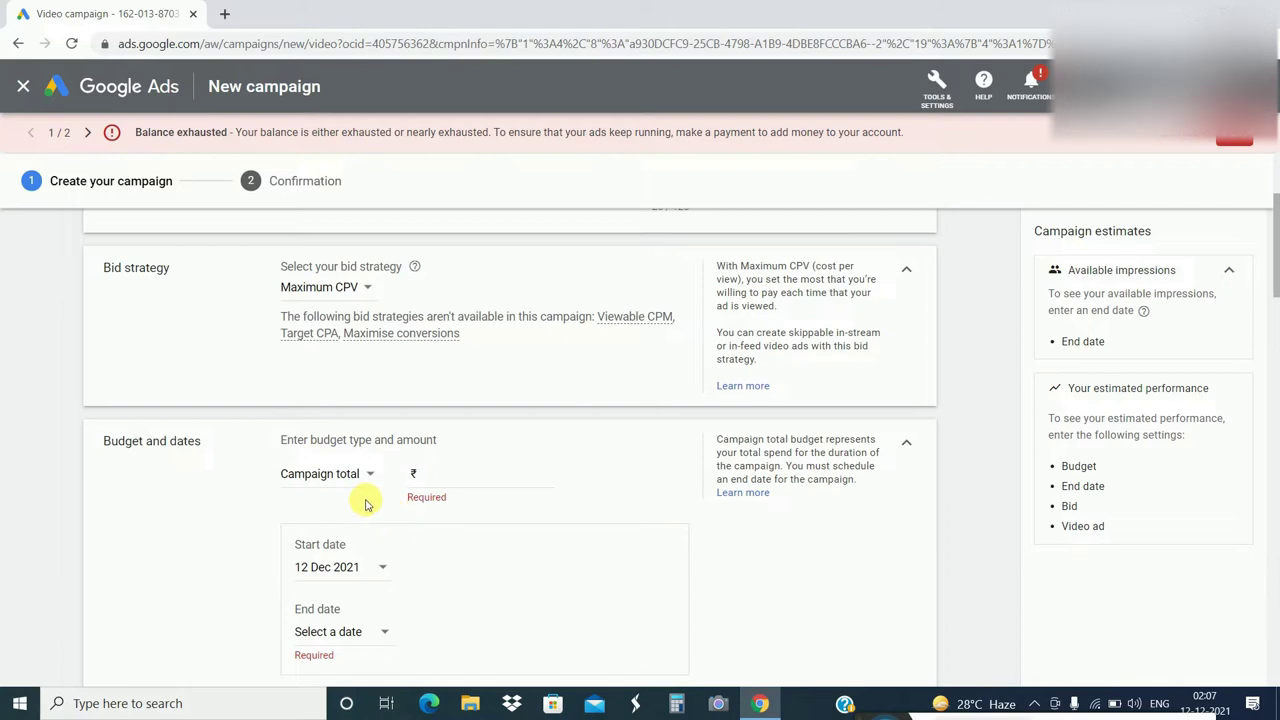
click(437, 483)
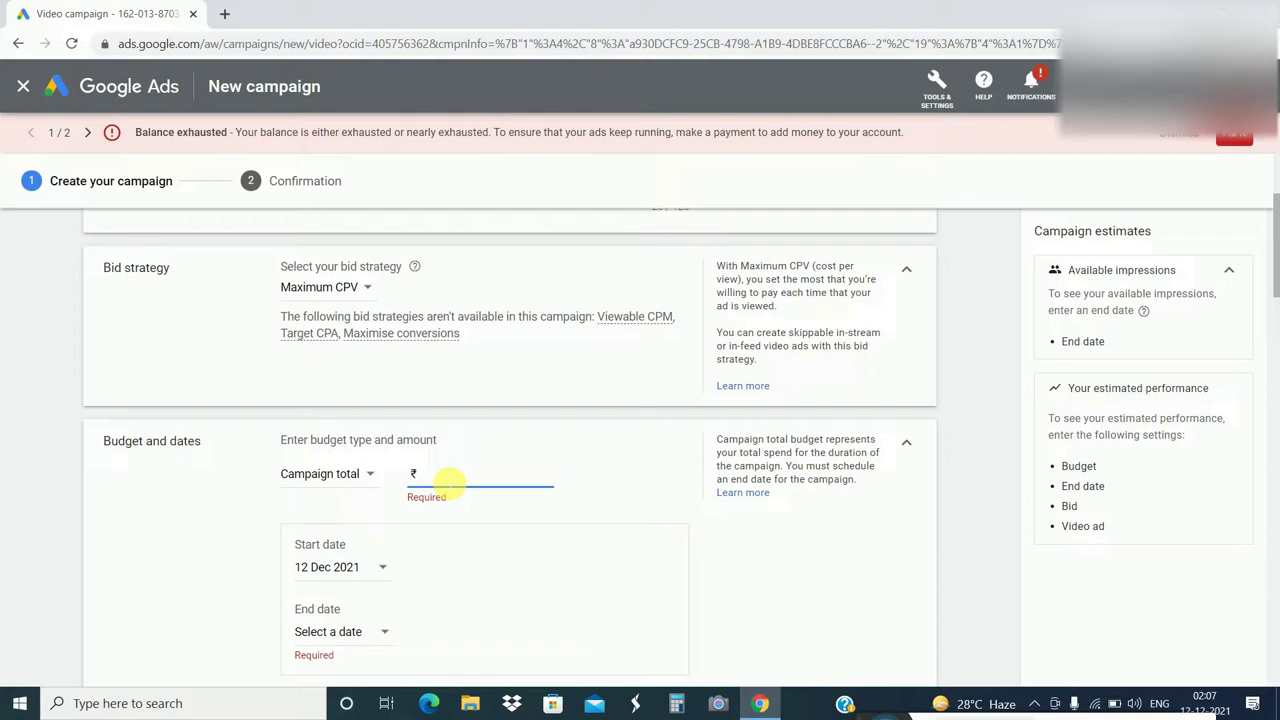
text(100.00)
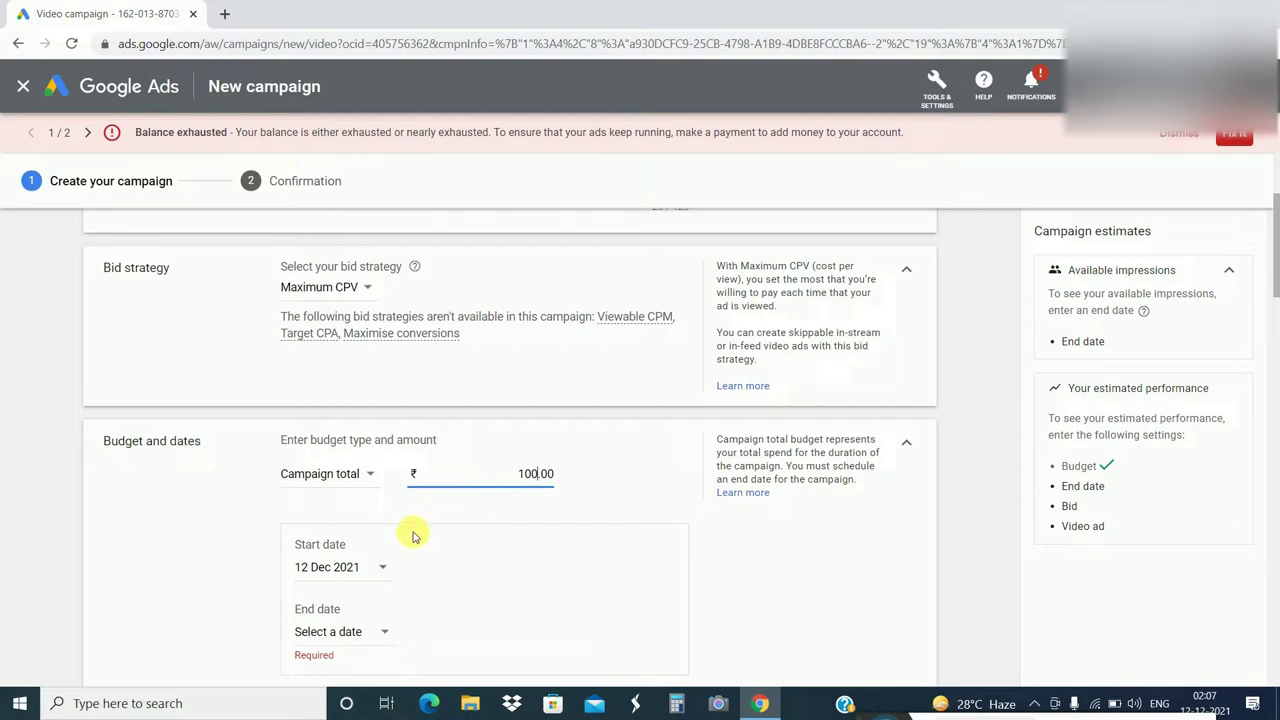
click(369, 476)
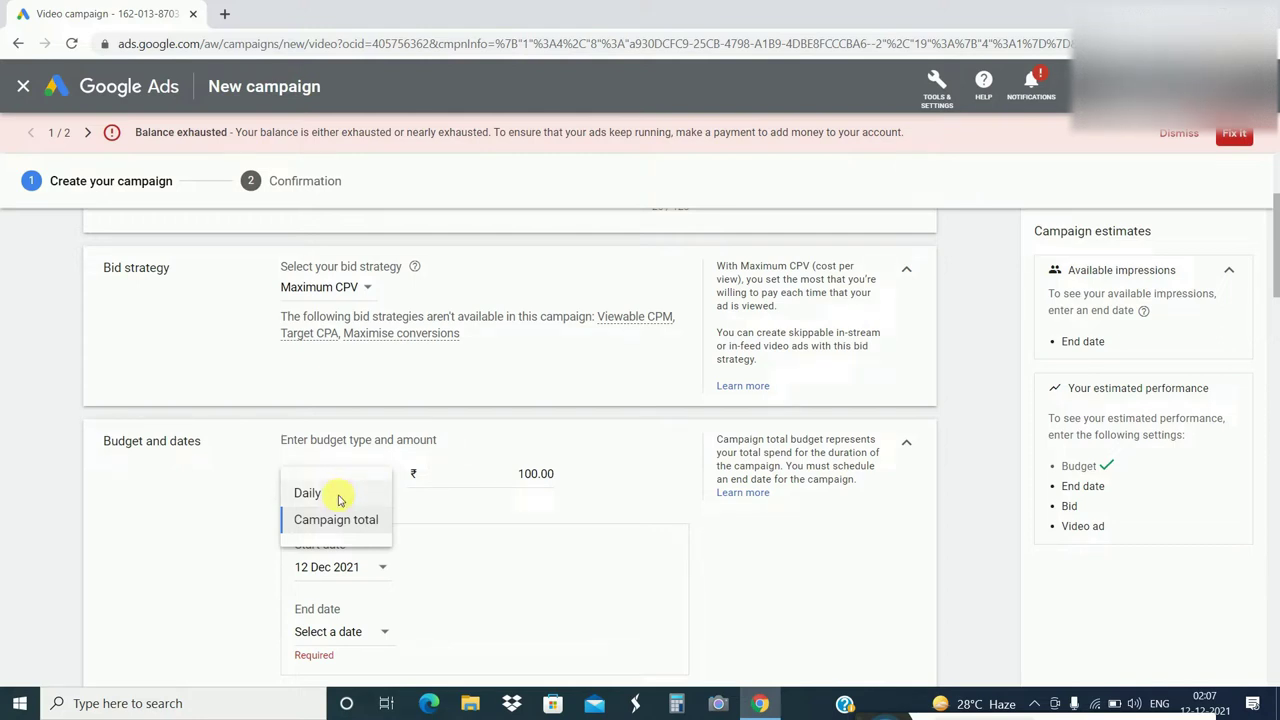
click(338, 495)
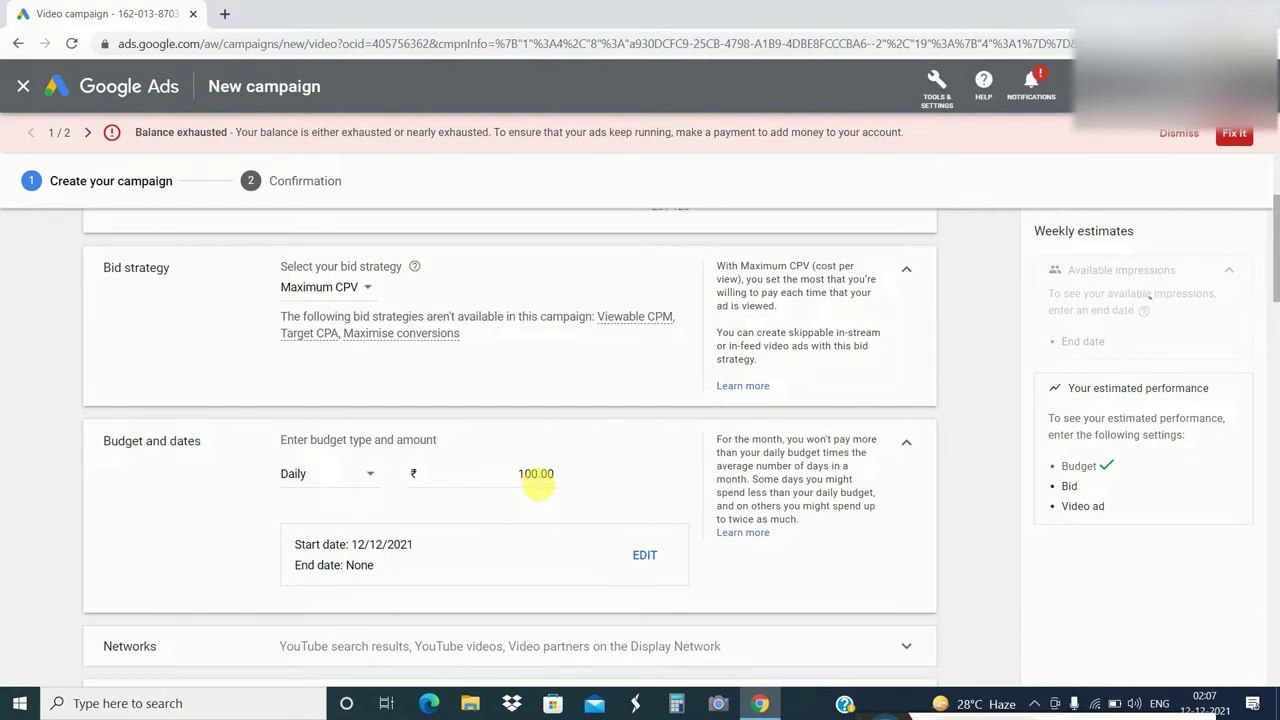
- Edit the campaign dates and set the end date to 18 Dec 2021
click(646, 556)
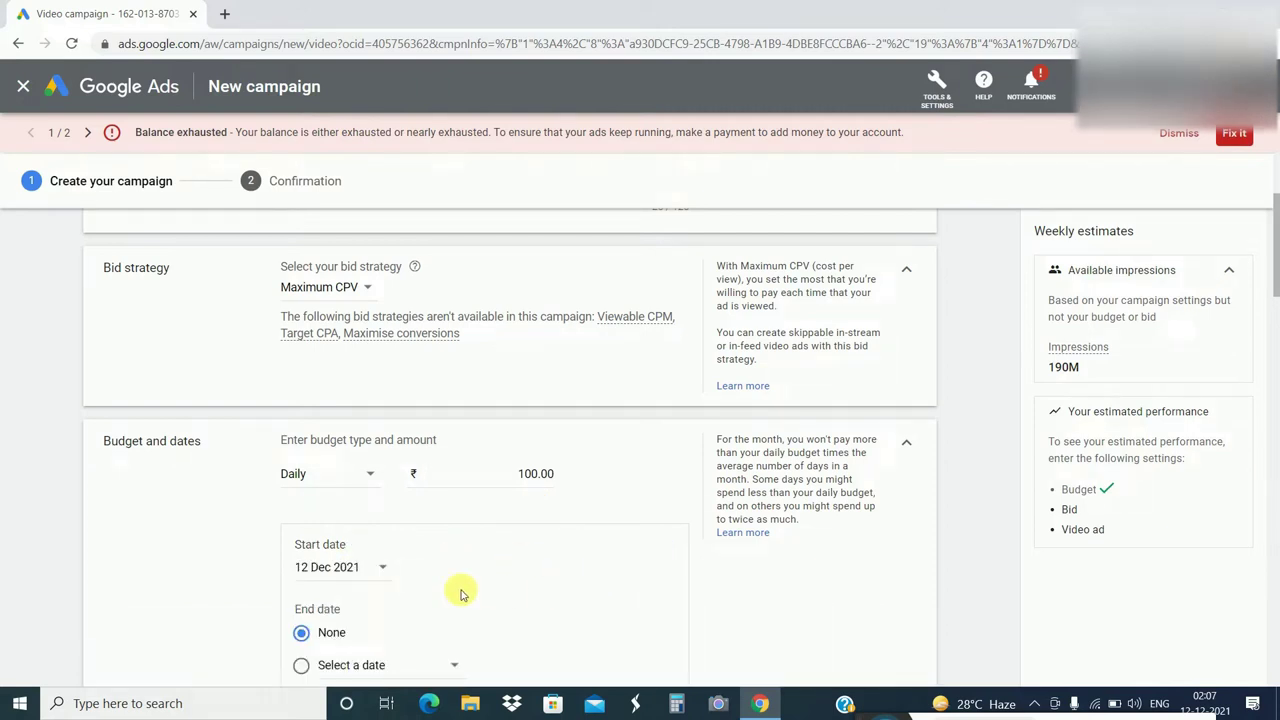
scroll(461, 594, down, 2)
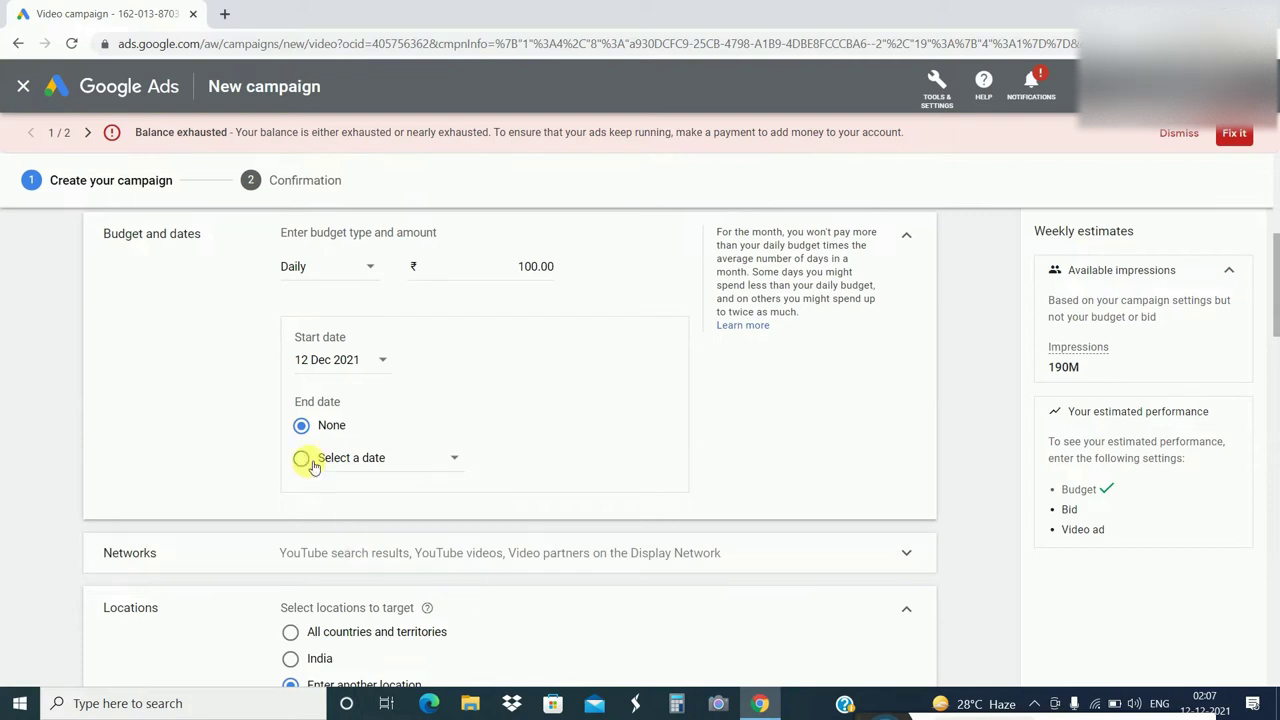
click(408, 466)
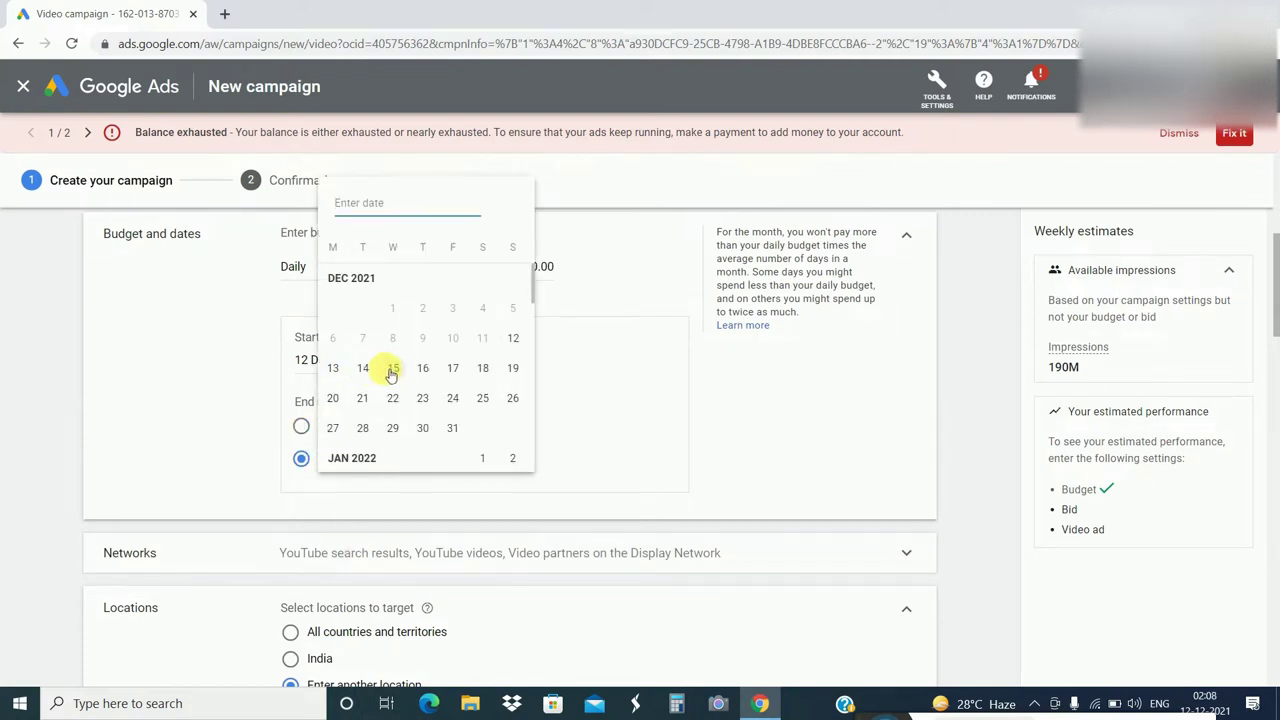
click(482, 370)
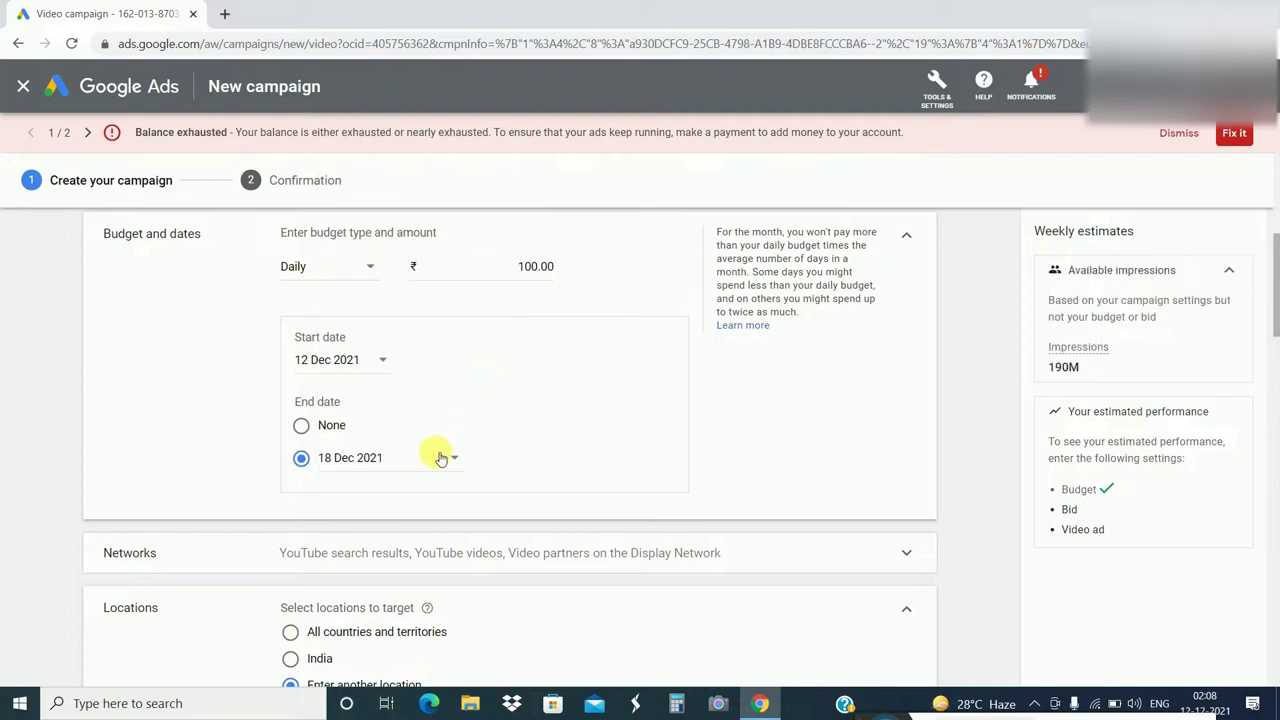
- Remove all targeted locations from the campaign
scroll(339, 519, down, 2)
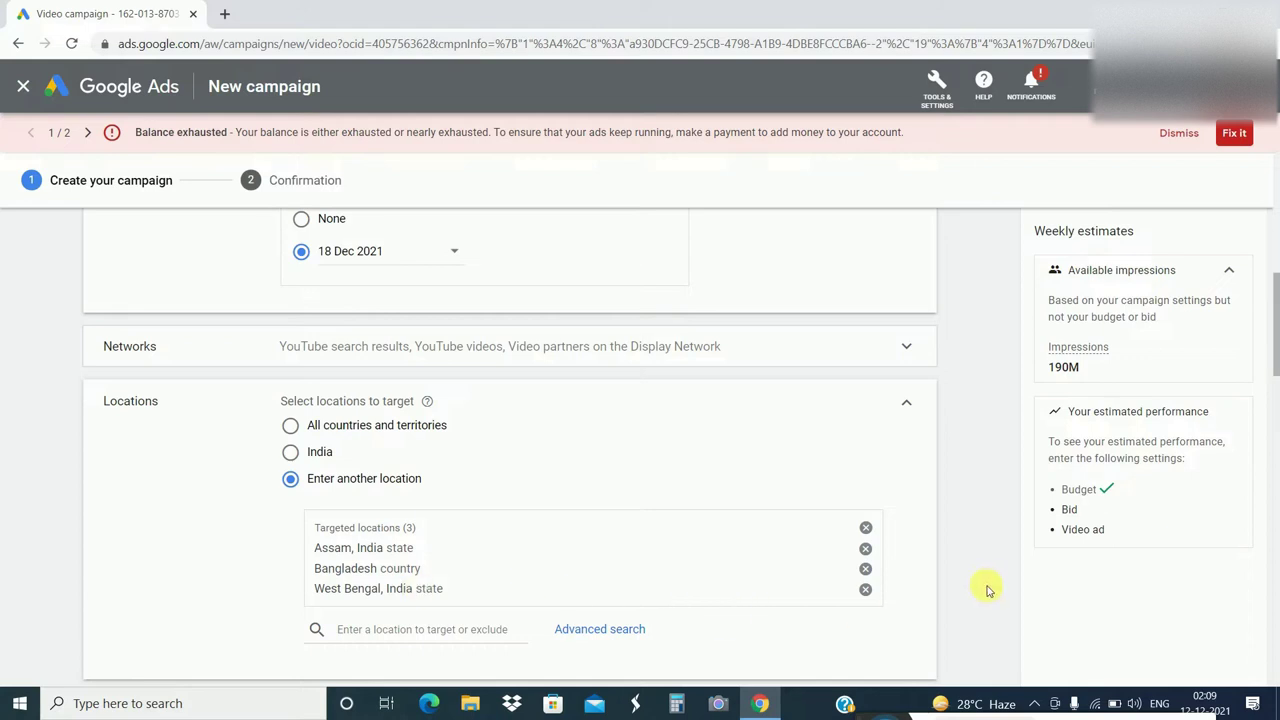
click(865, 589)
click(866, 570)
click(865, 529)
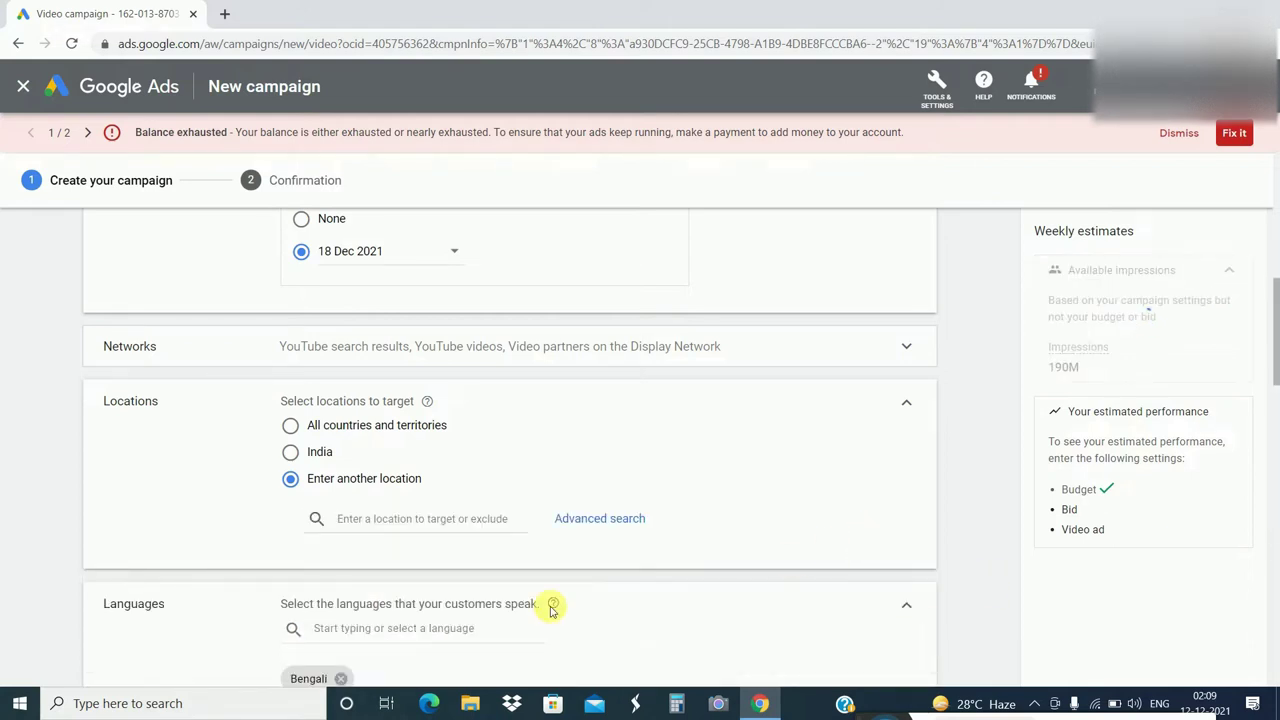
- Try targeting all countries and territories, and India, before returning to the option for entering another location
click(291, 426)
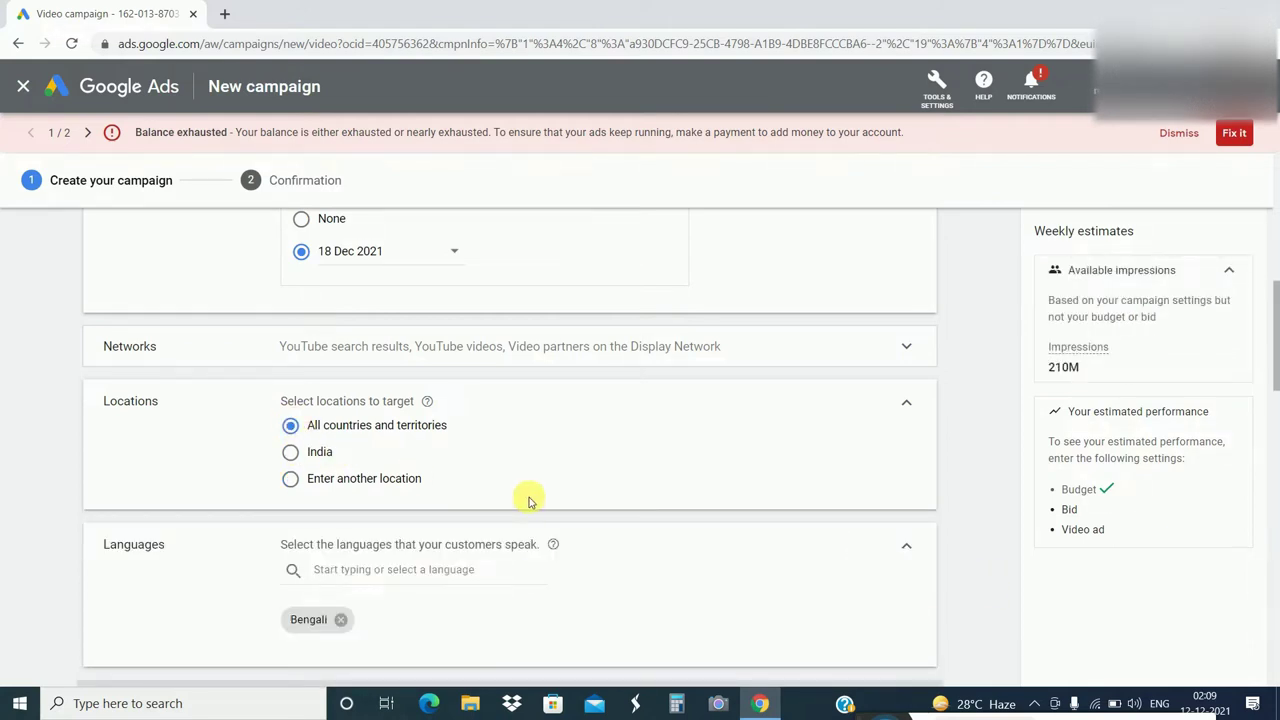
click(292, 453)
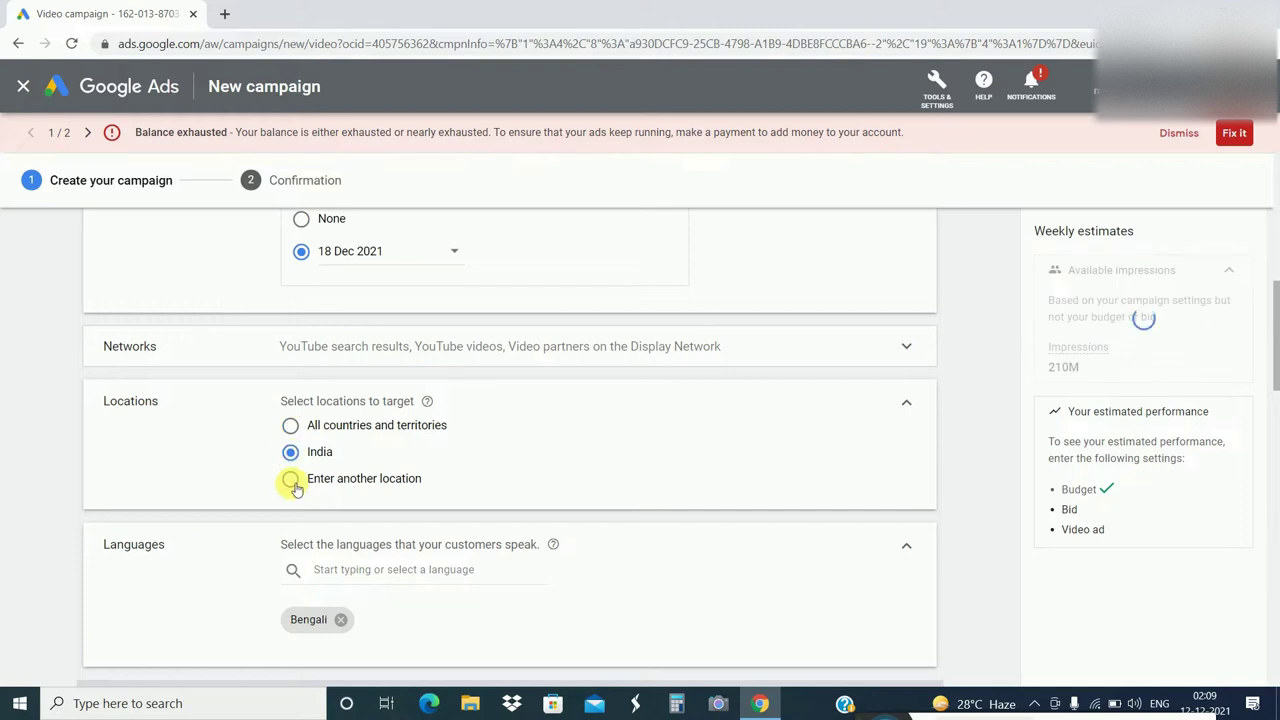
click(291, 480)
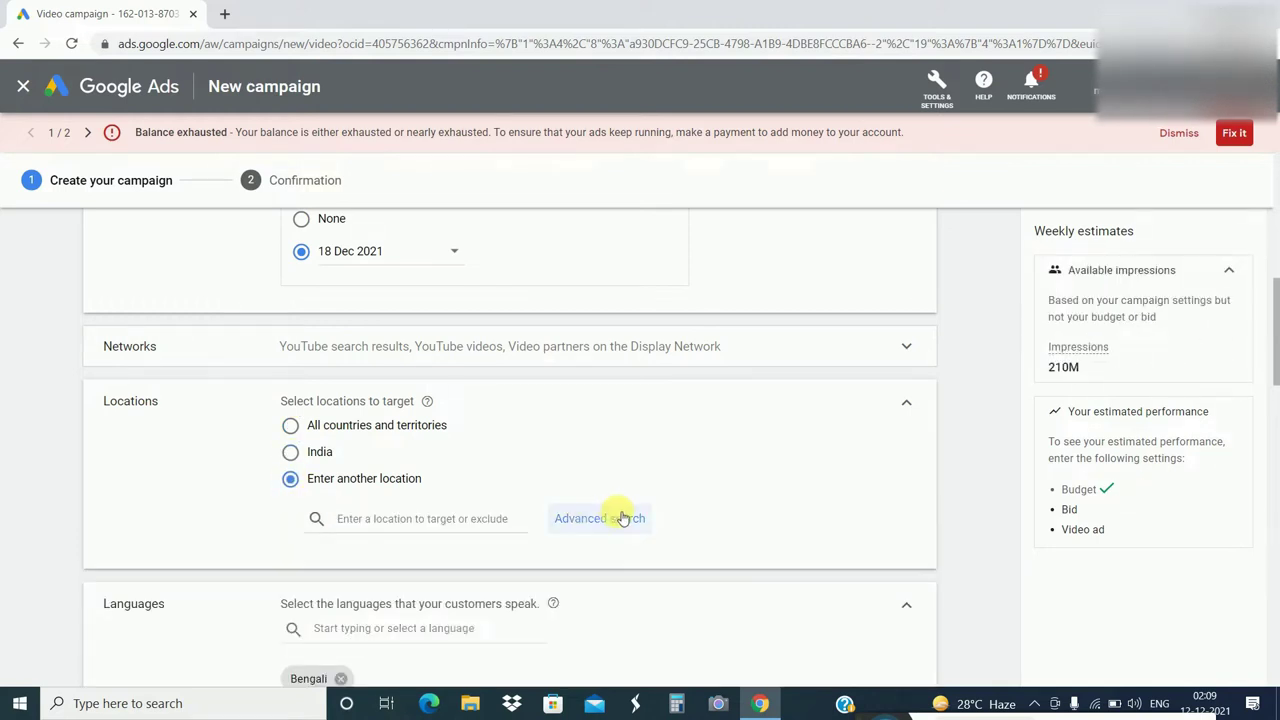
- Search for and target the Indian states of West Bengal and Assam
click(418, 518)
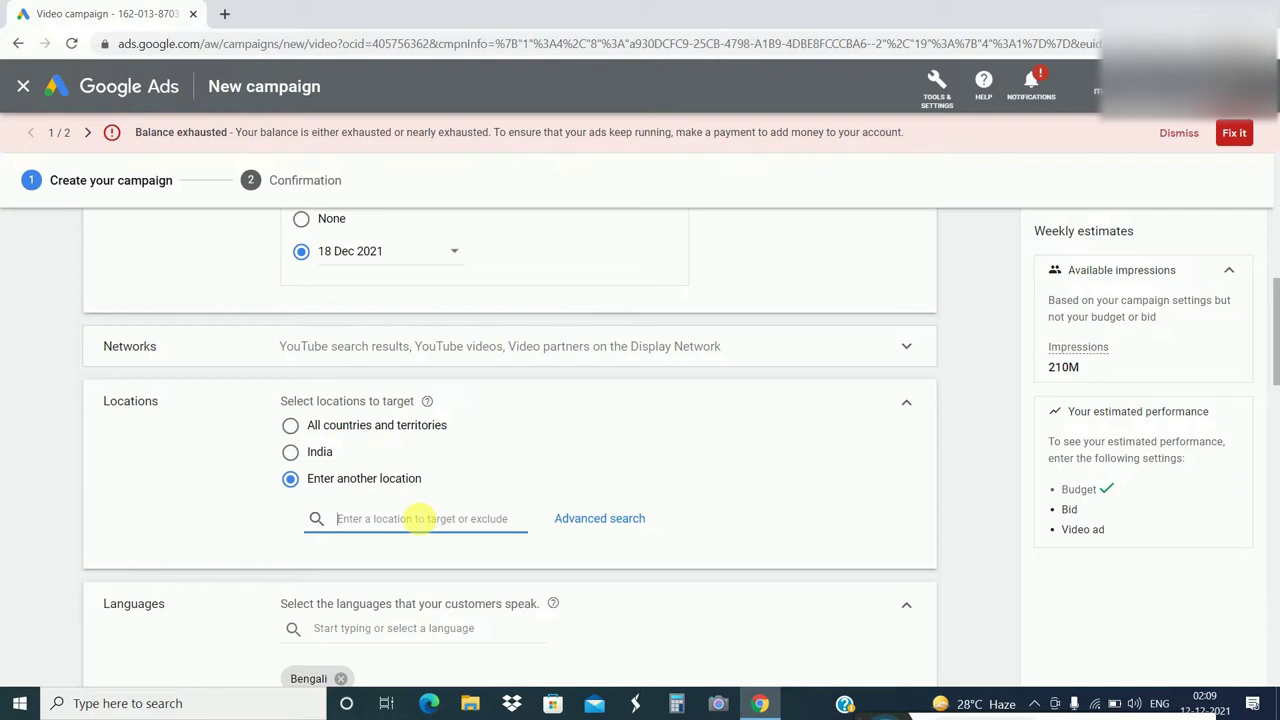
text(west)
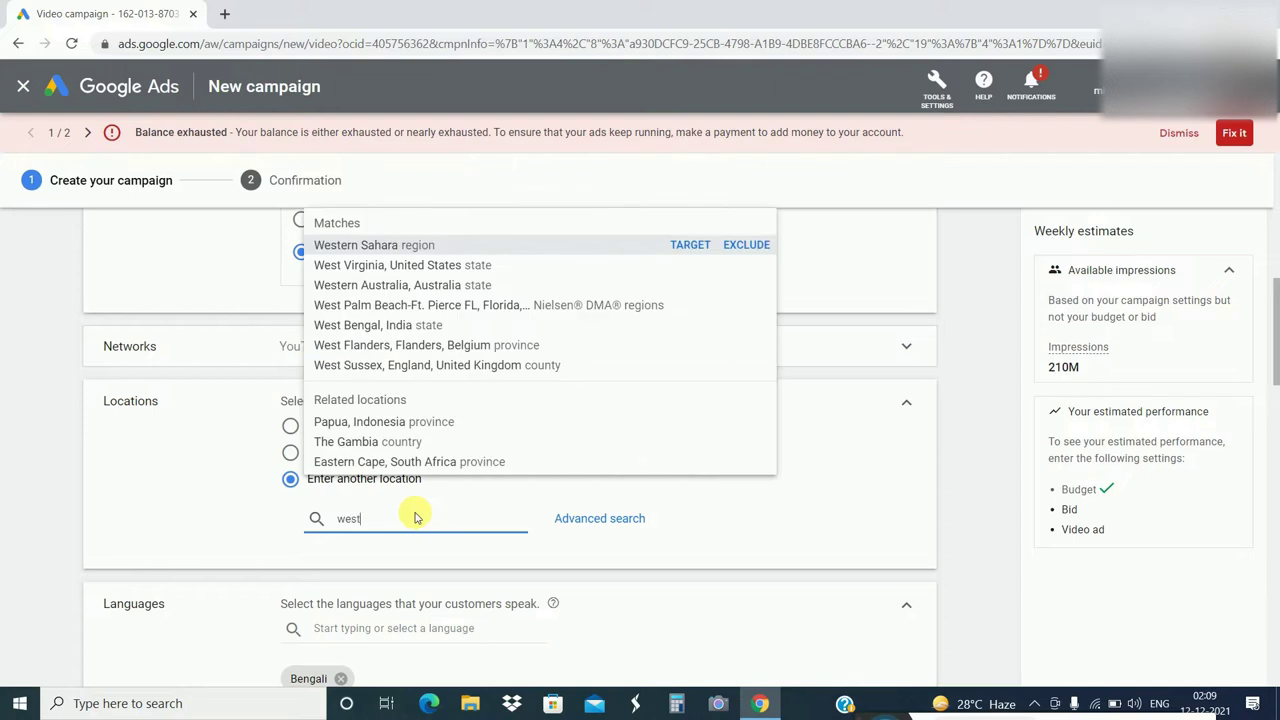
text( bengal)
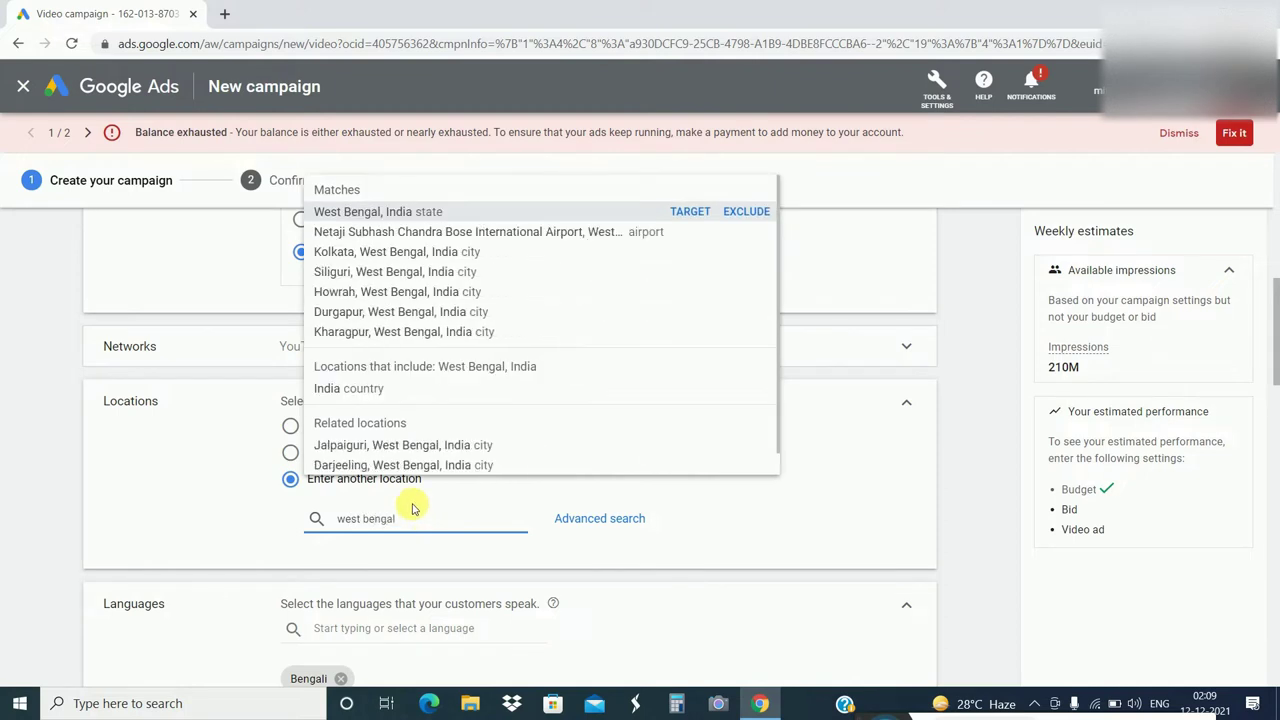
click(378, 209)
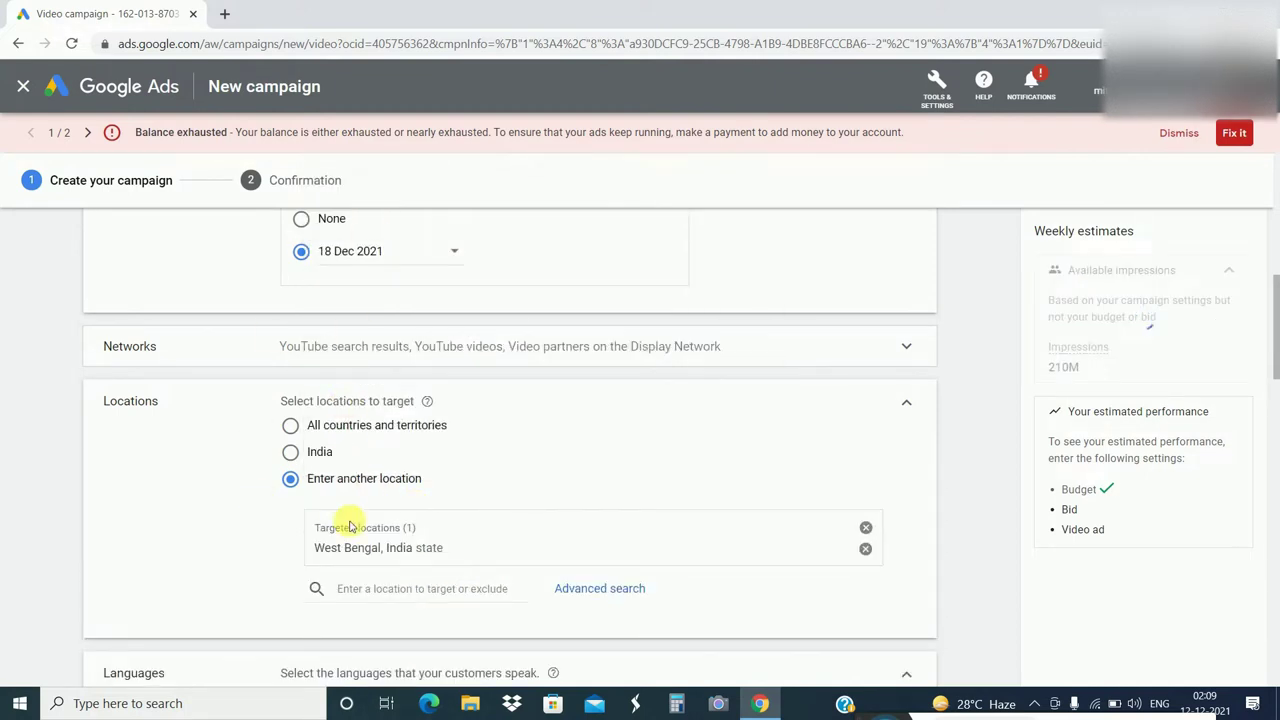
click(418, 588)
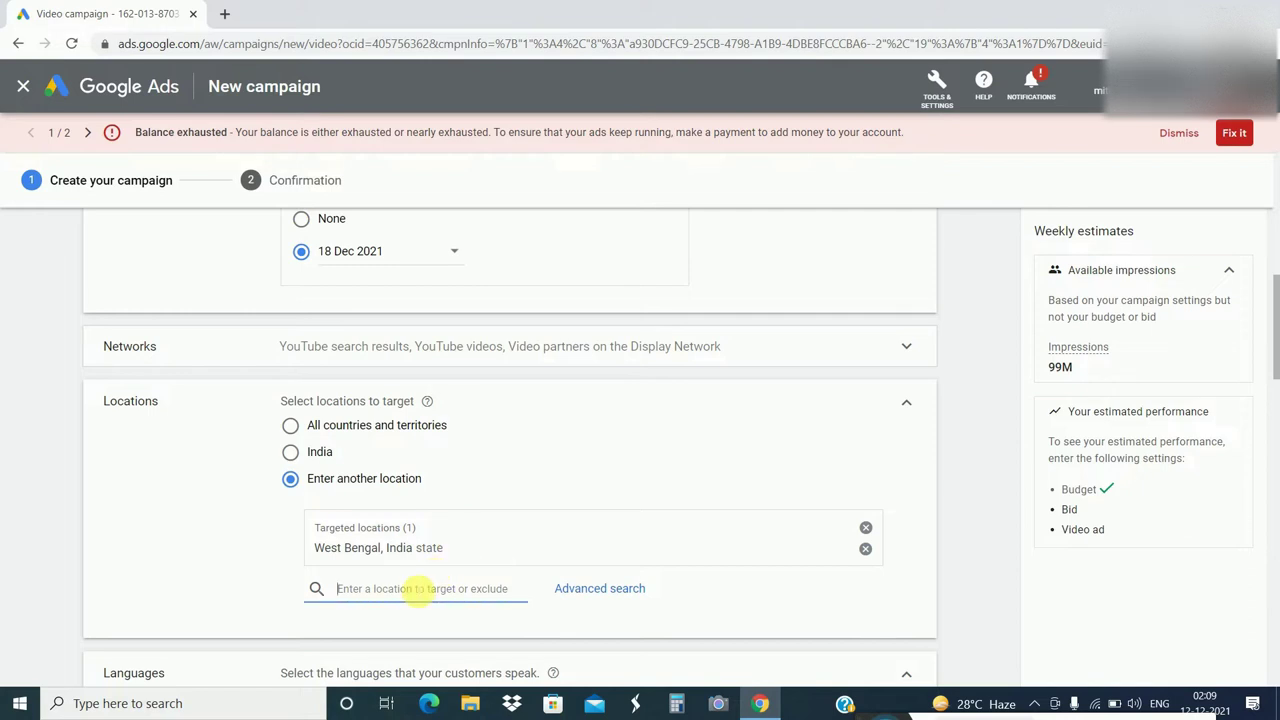
text(asam)
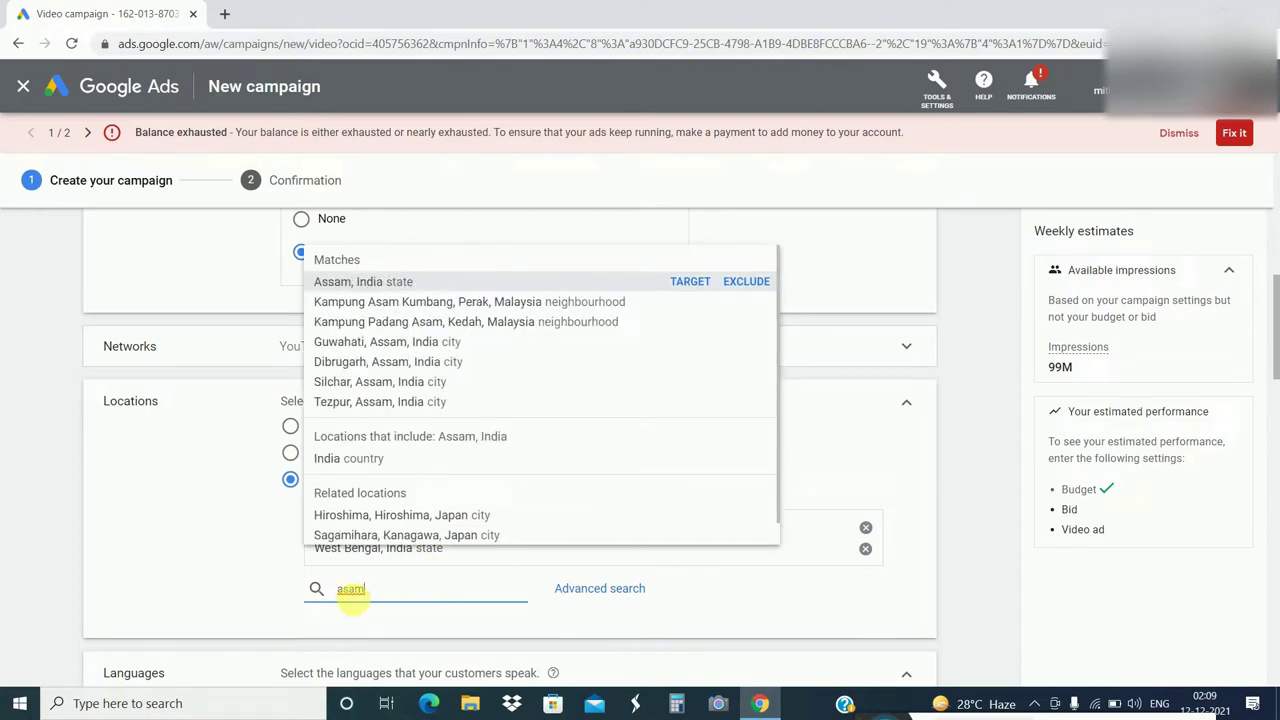
click(456, 286)
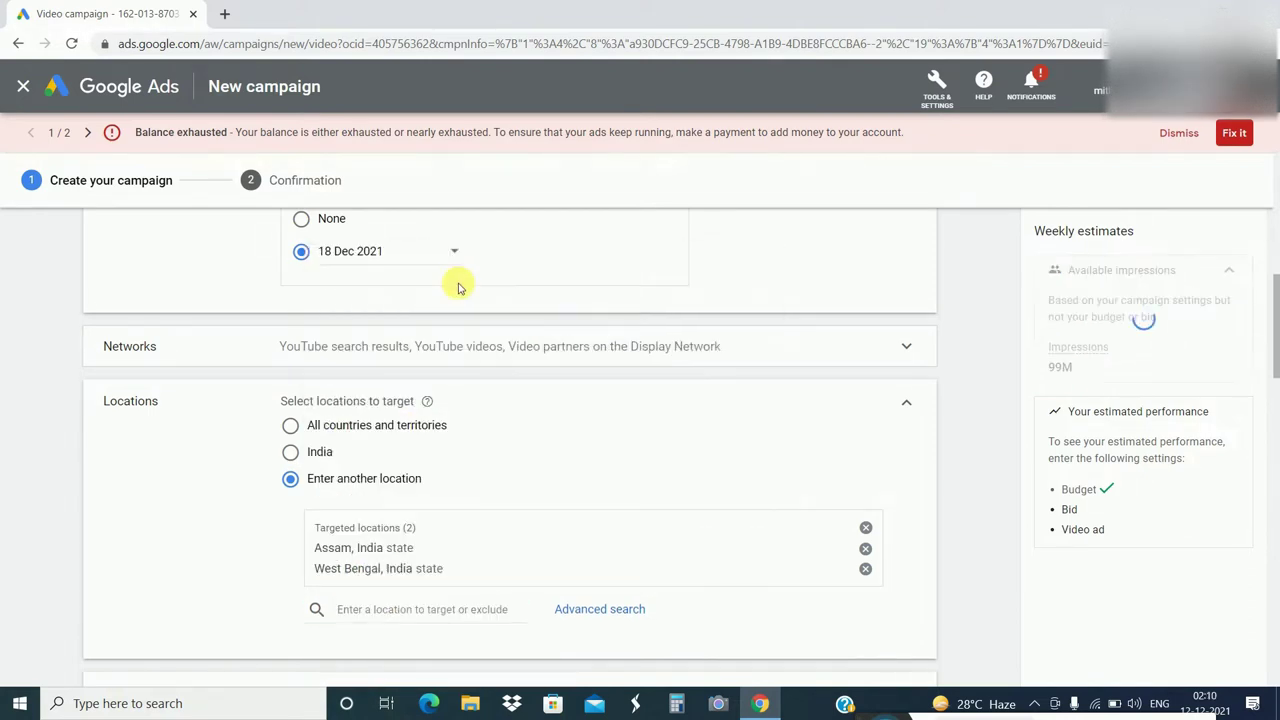
- Add the country Bangladesh to the targeted locations
click(398, 617)
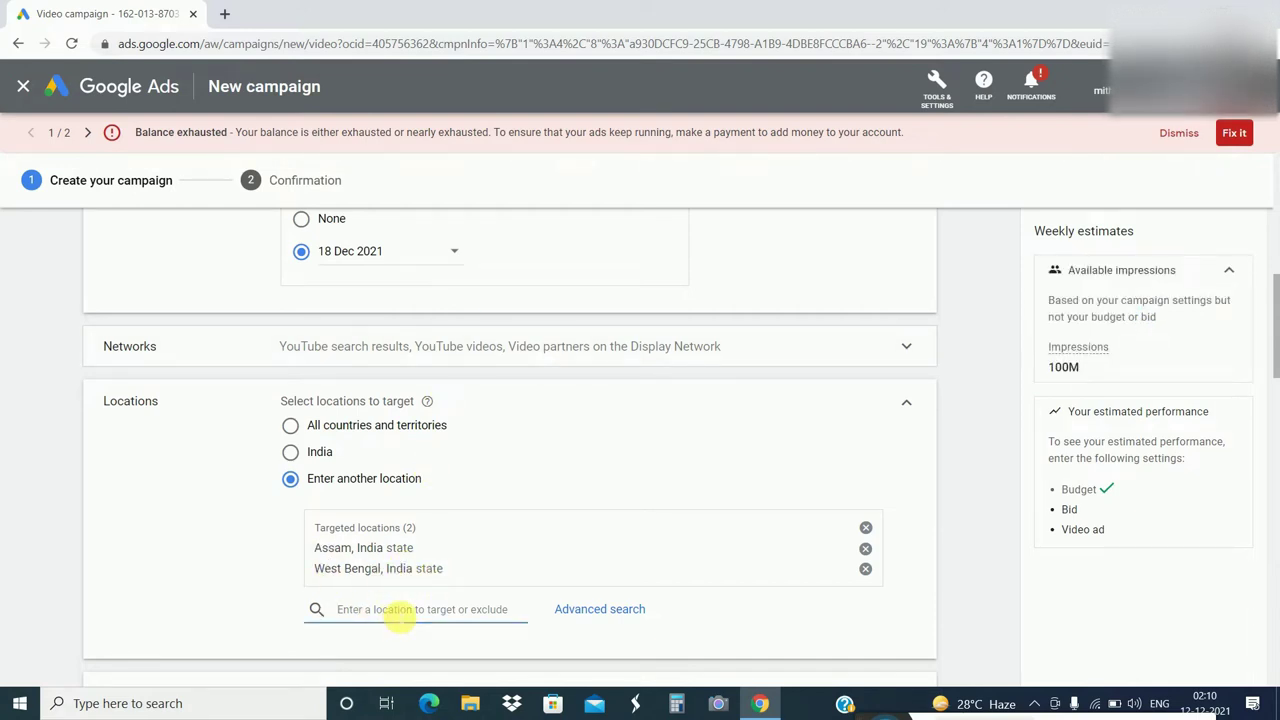
text(banglades)
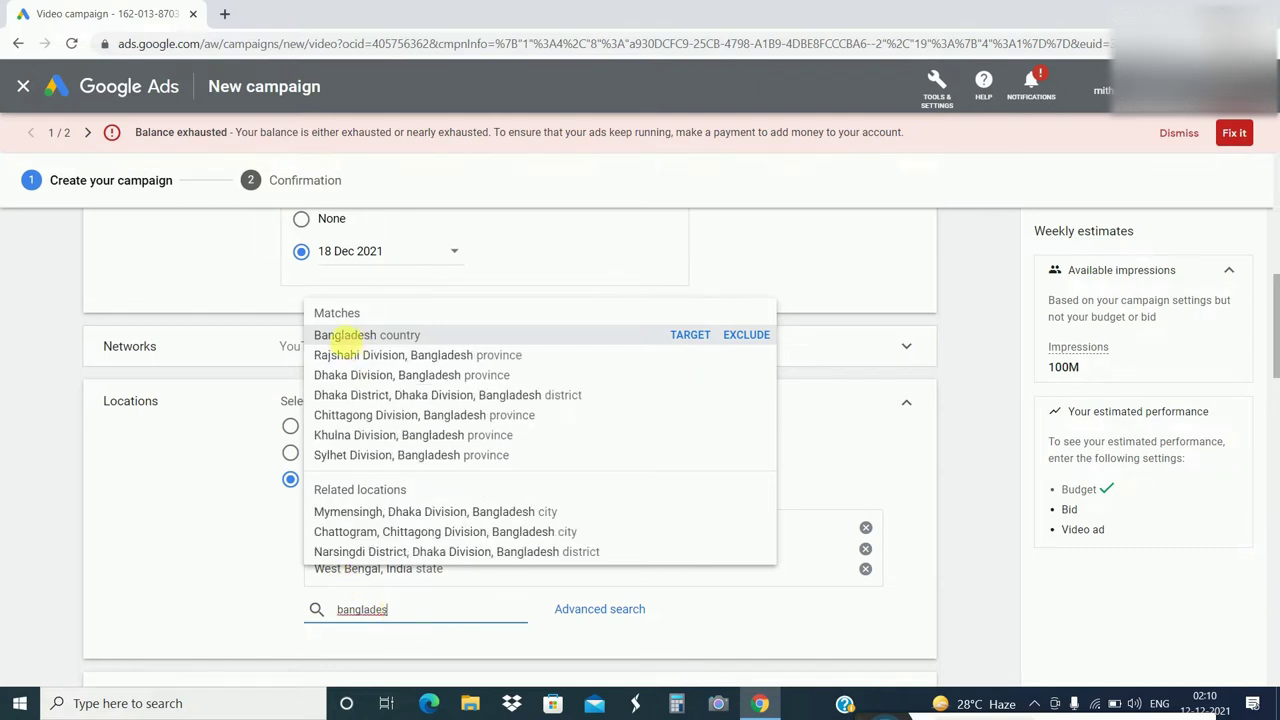
click(690, 335)
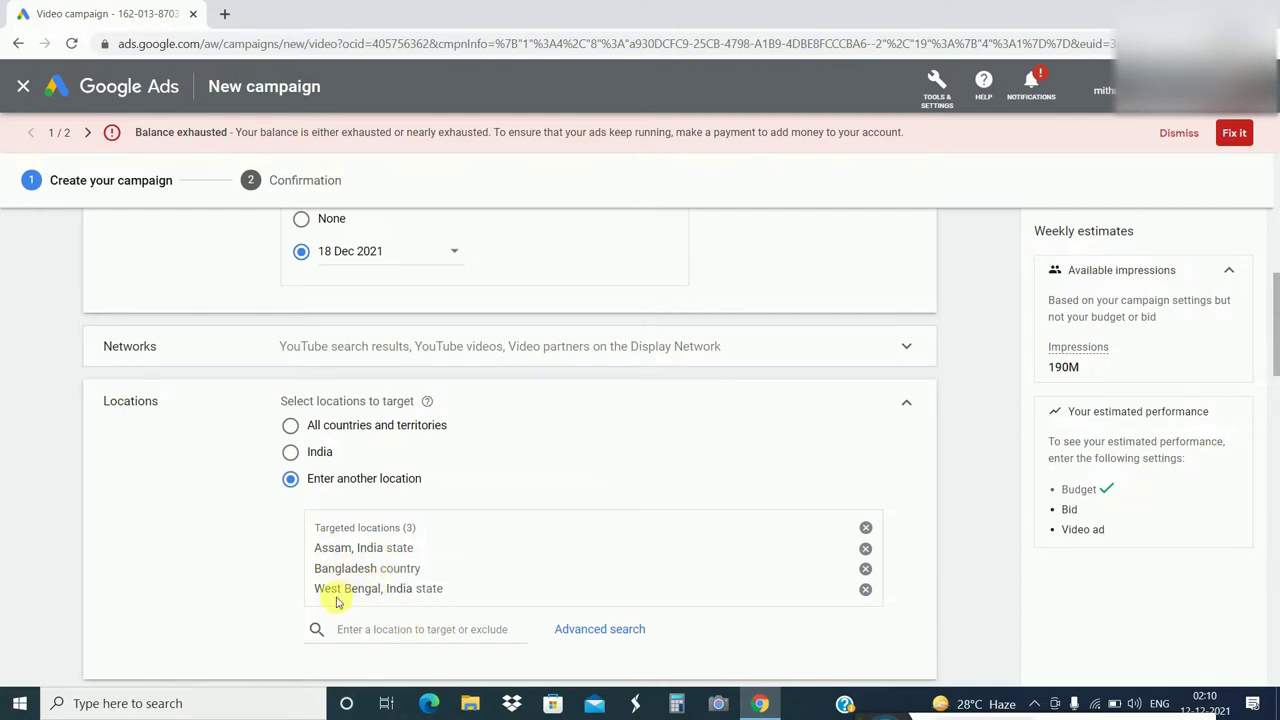
click(405, 612)
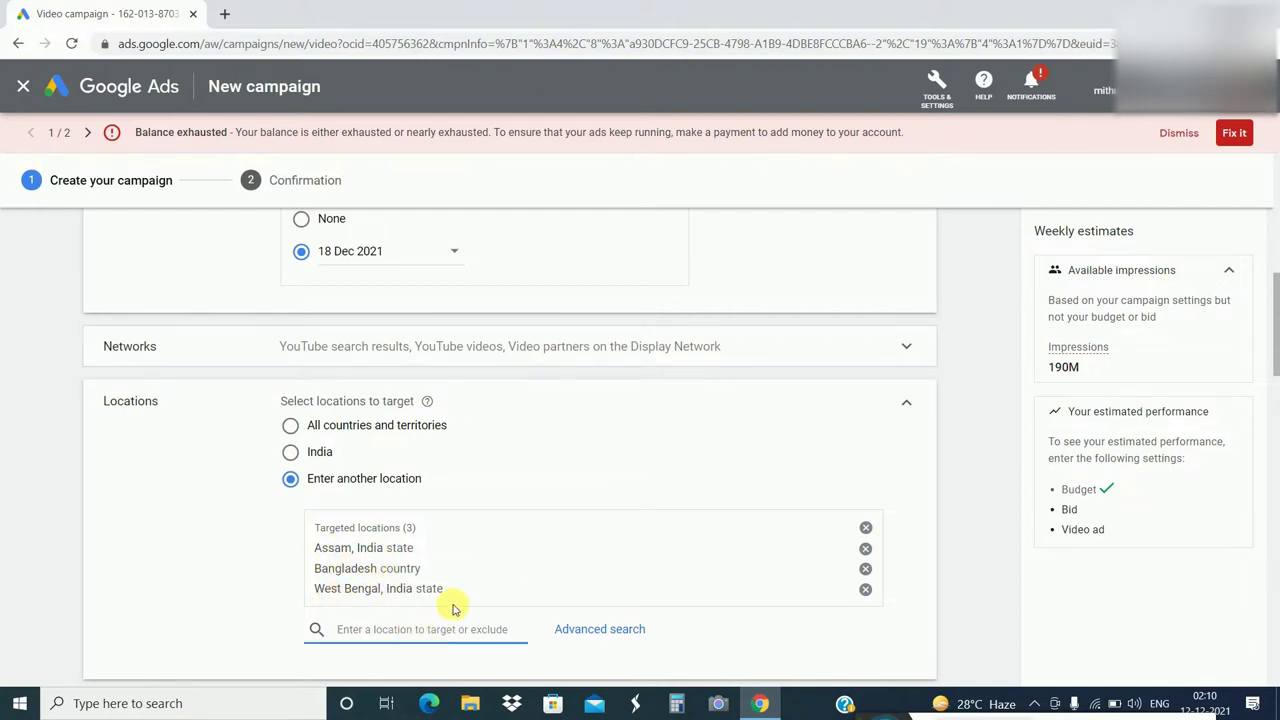
- Remove the chosen customer language and select Bengali again from the language list
scroll(449, 603, down, 2)
click(340, 583)
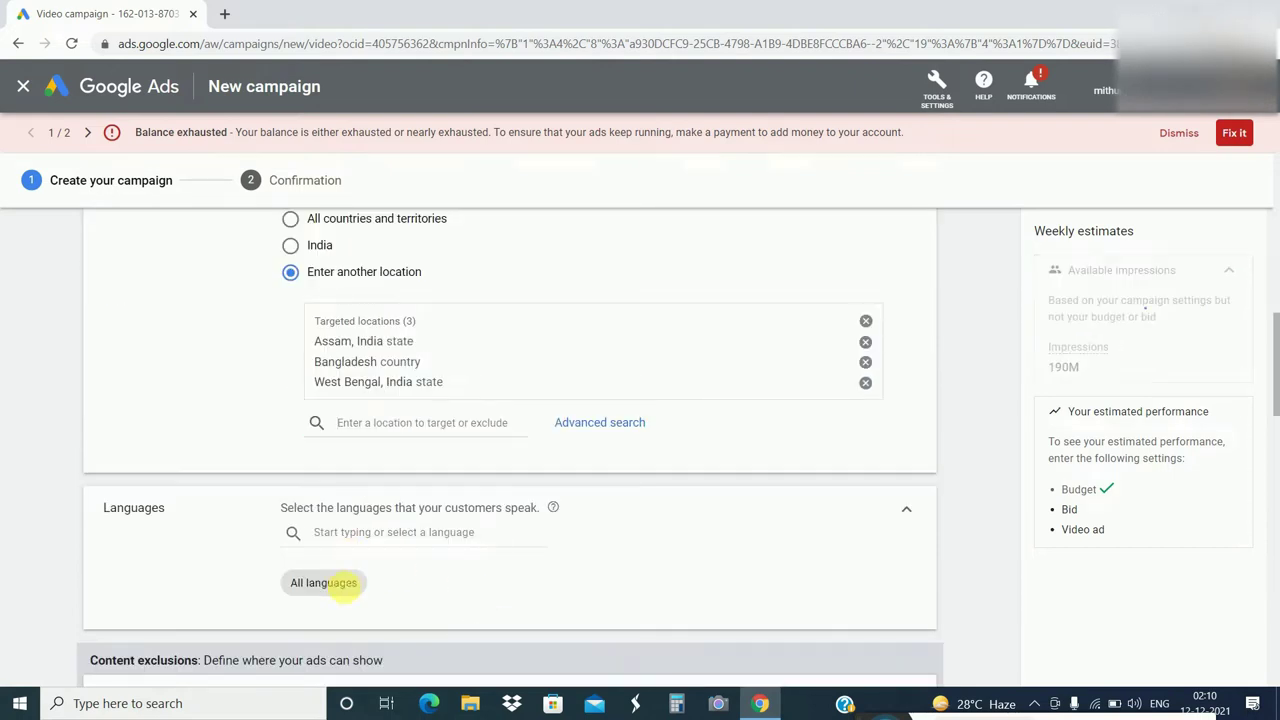
click(342, 531)
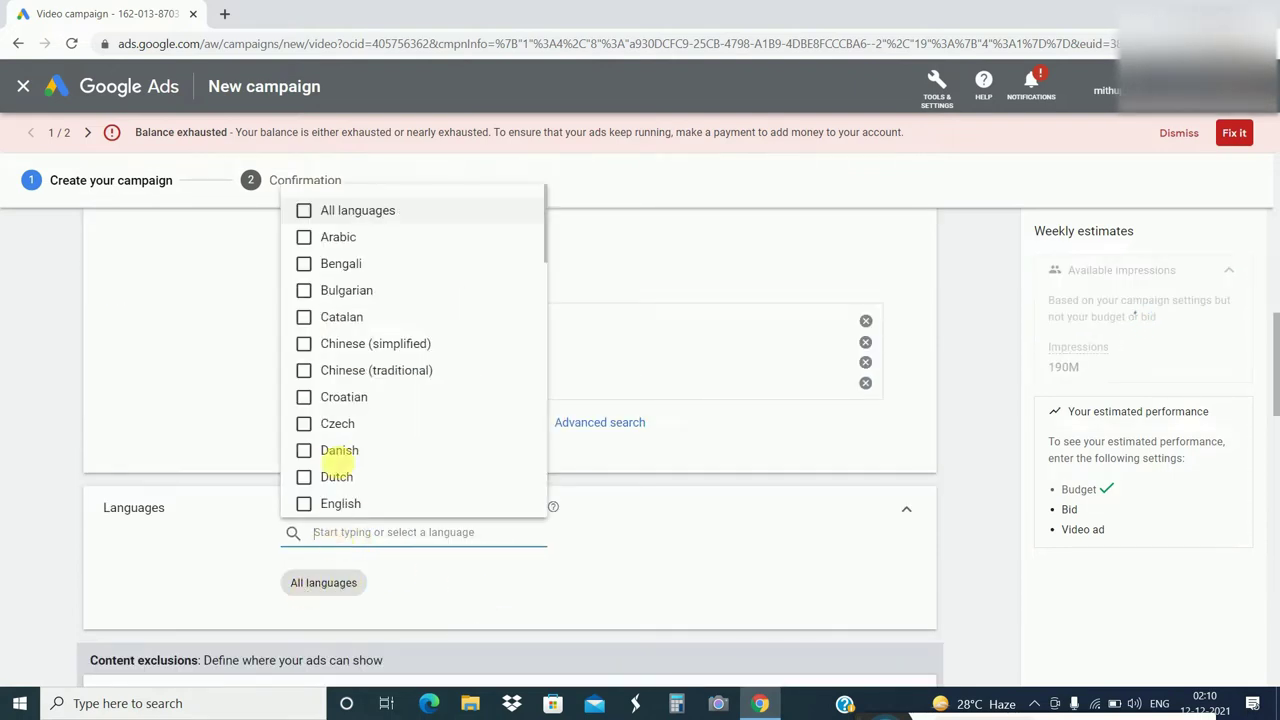
click(303, 263)
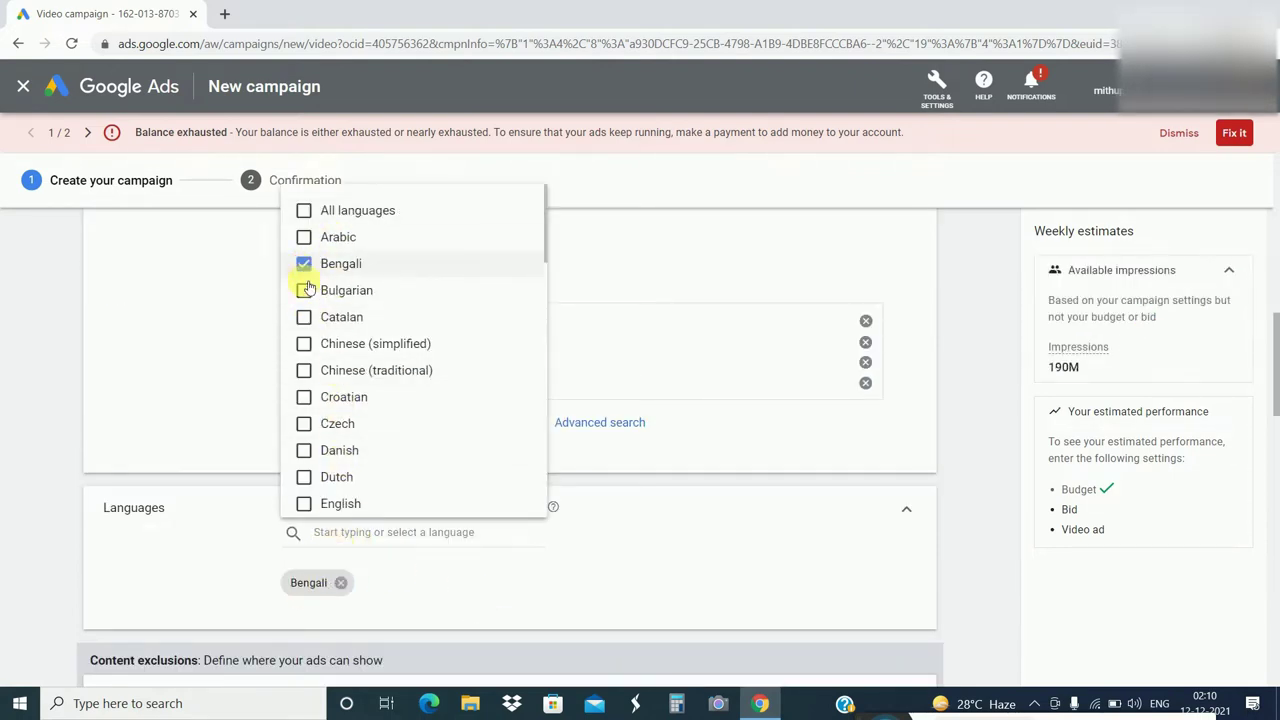
click(440, 545)
- Set the campaign's inventory type to Expanded inventory in the content exclusions
scroll(563, 586, down, 2)
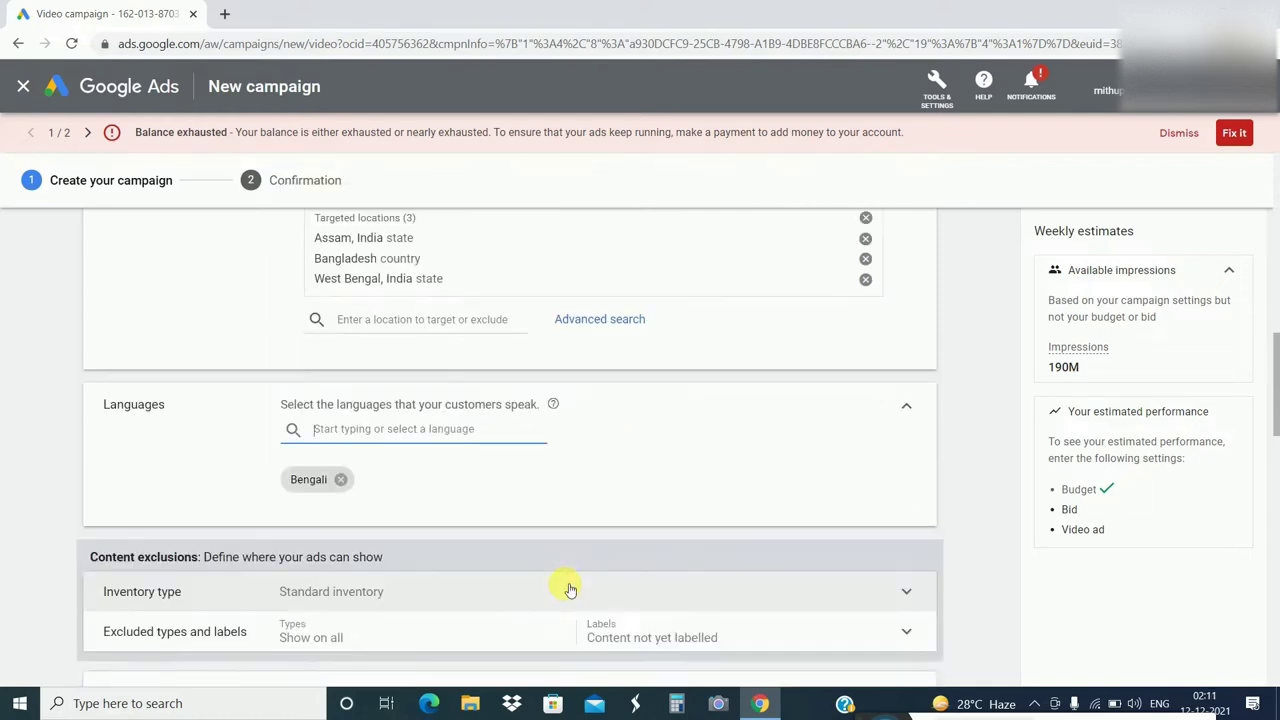
scroll(566, 589, down, 1)
click(358, 390)
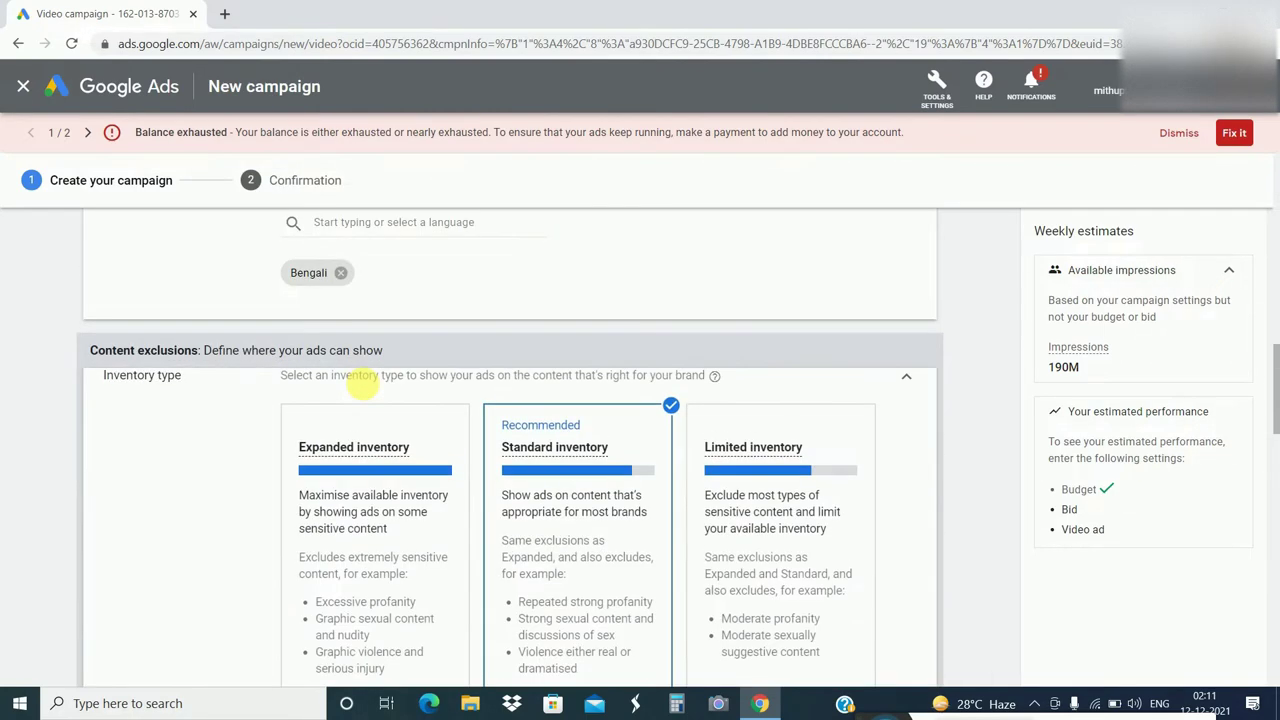
click(332, 480)
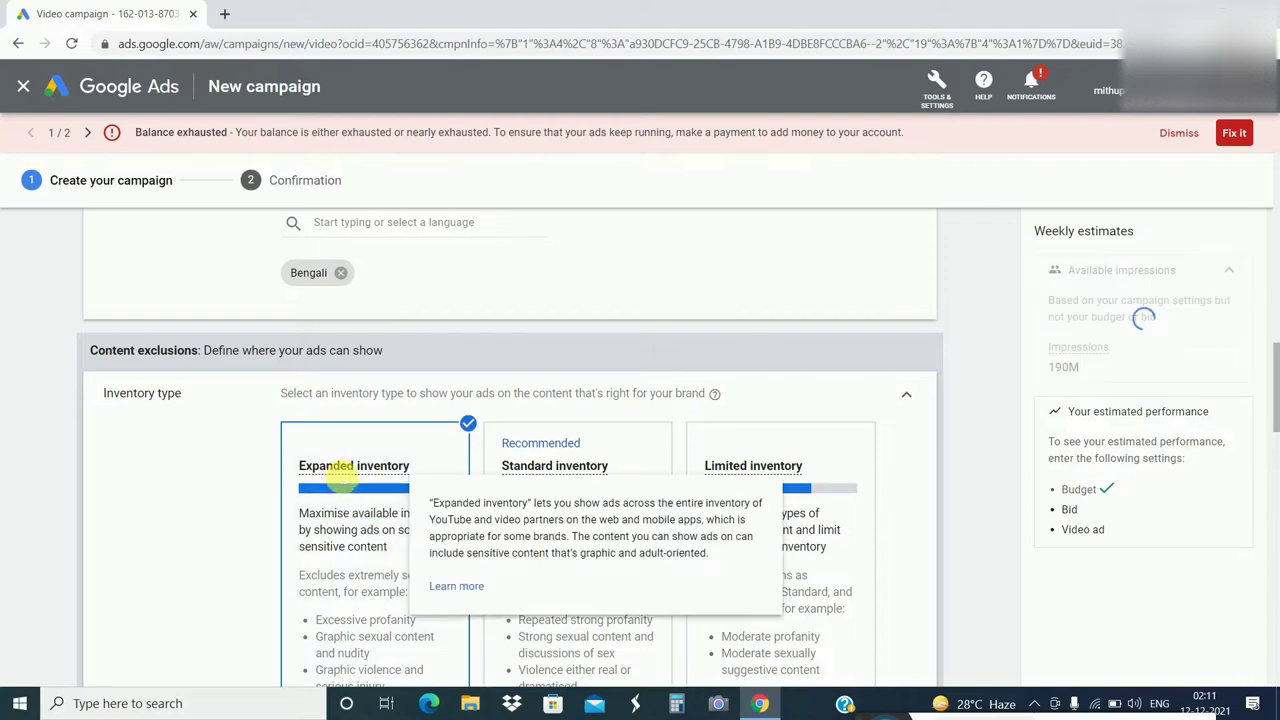
- Exclude embedded YouTube videos and live streaming videos, and stop excluding content not yet labelled
scroll(478, 516, down, 4)
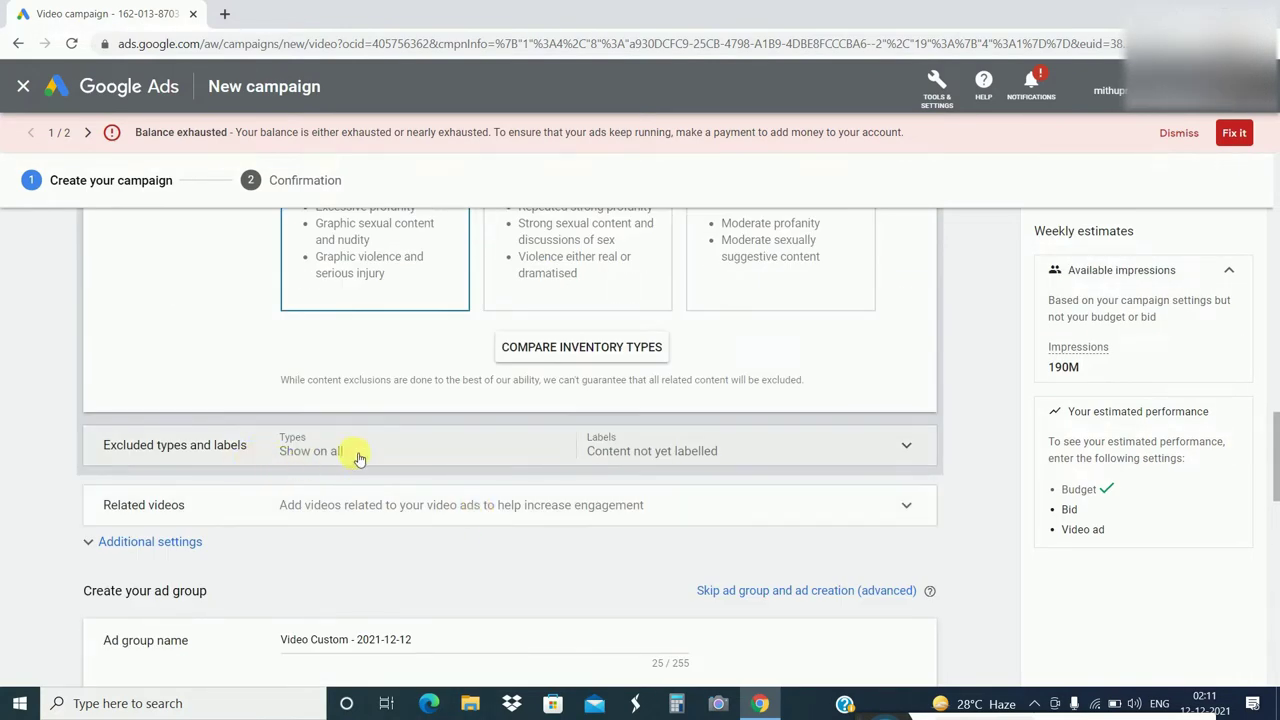
click(464, 455)
click(591, 674)
click(289, 509)
click(289, 542)
scroll(460, 580, down, 2)
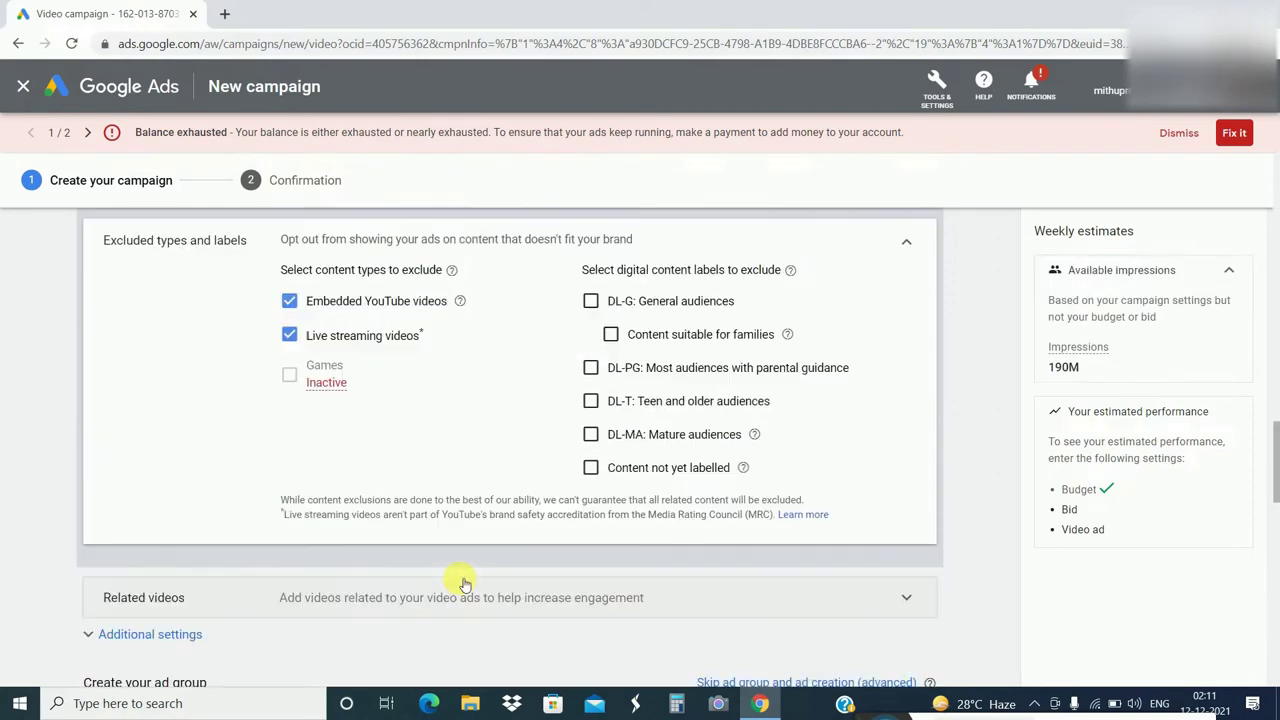
click(906, 241)
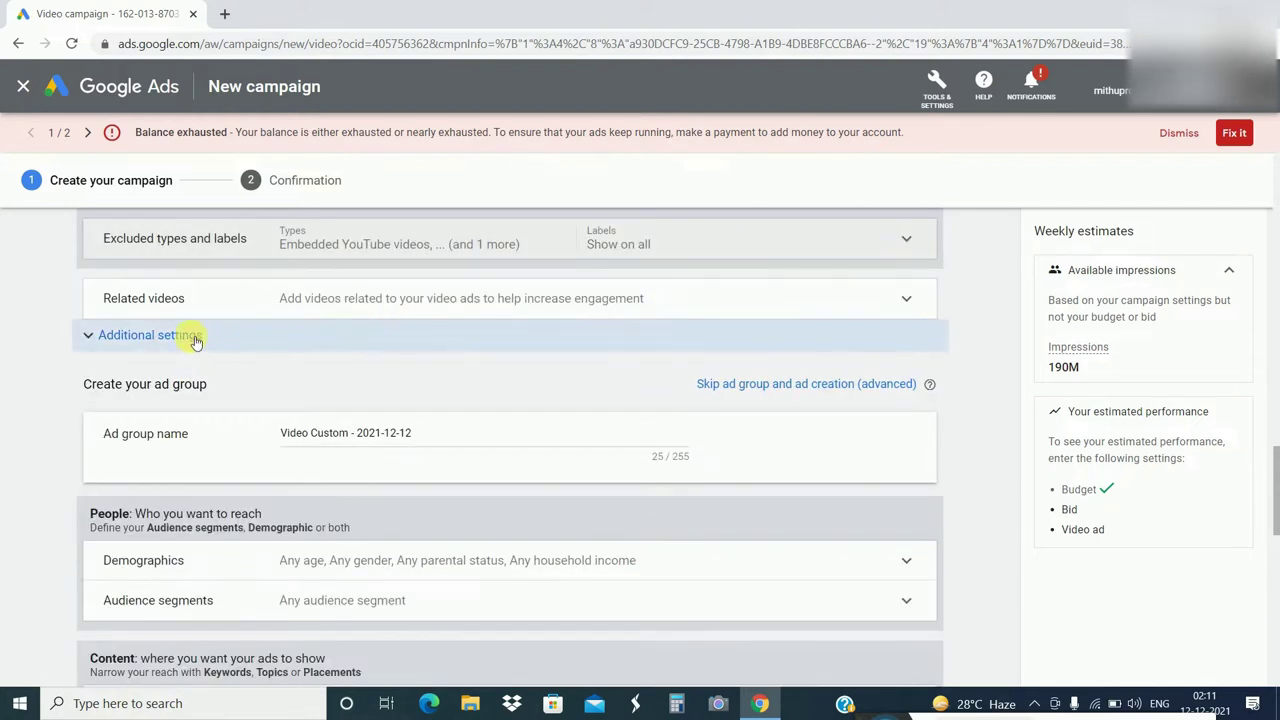
- Look at the related videos setting, close it, and expand the ad group's demographic targeting
click(443, 300)
click(918, 316)
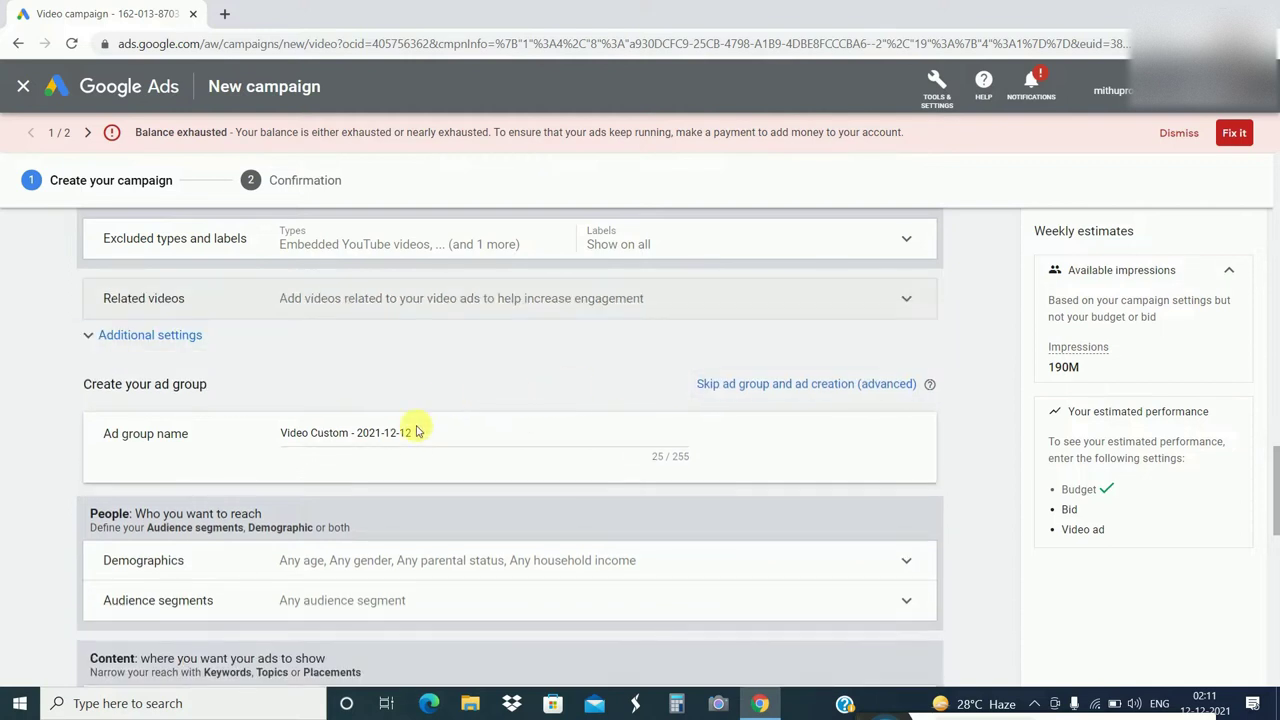
scroll(490, 481, down, 1)
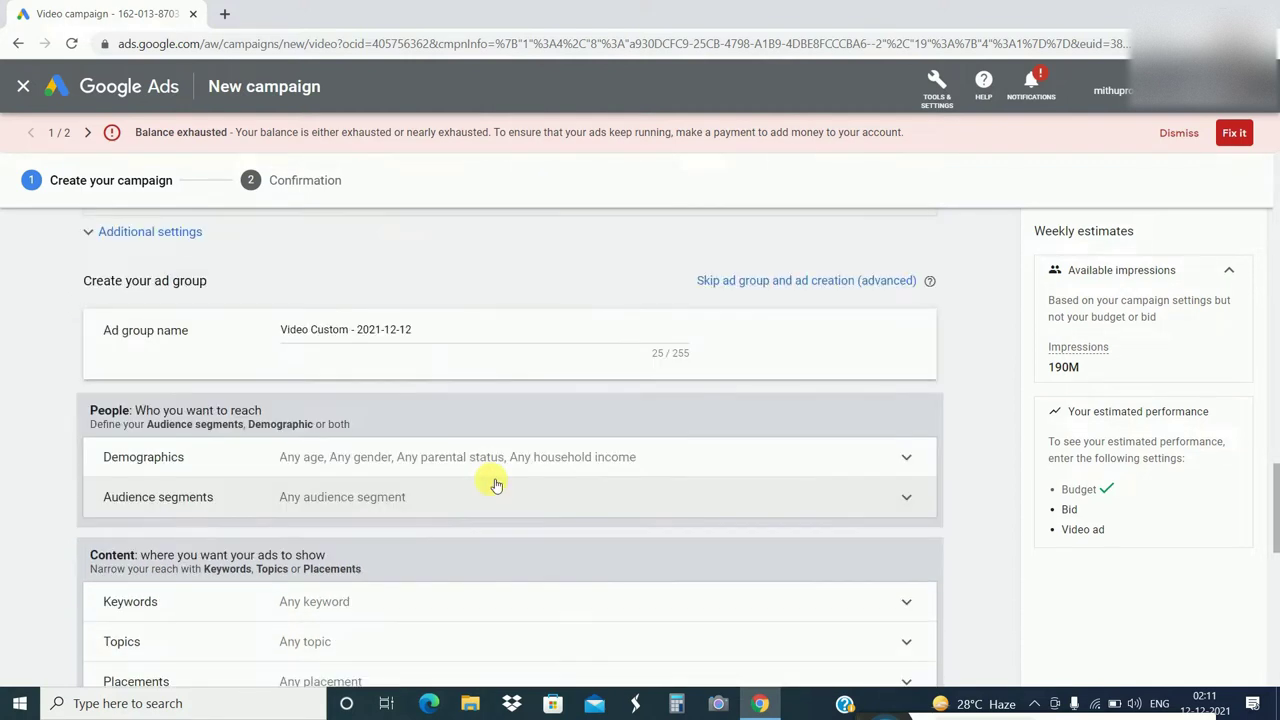
click(514, 457)
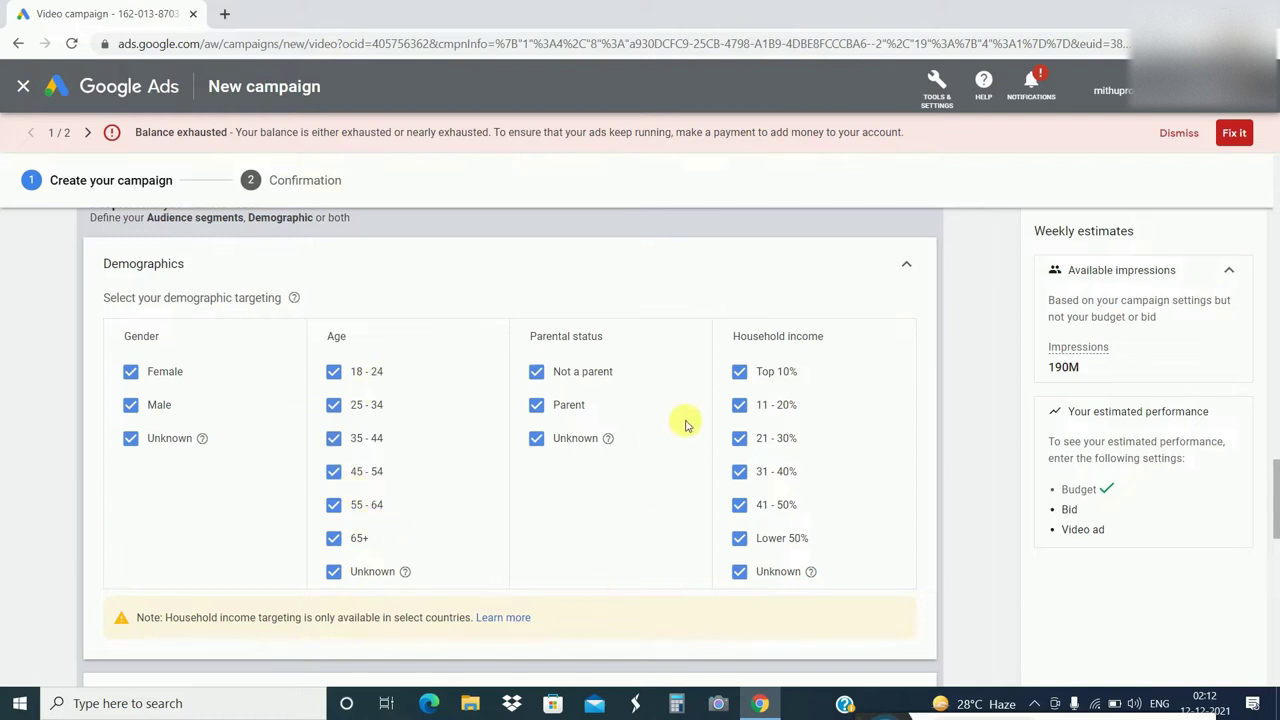
- Try excluding unknown household income and unknown parental status, and include both again
click(740, 574)
click(537, 440)
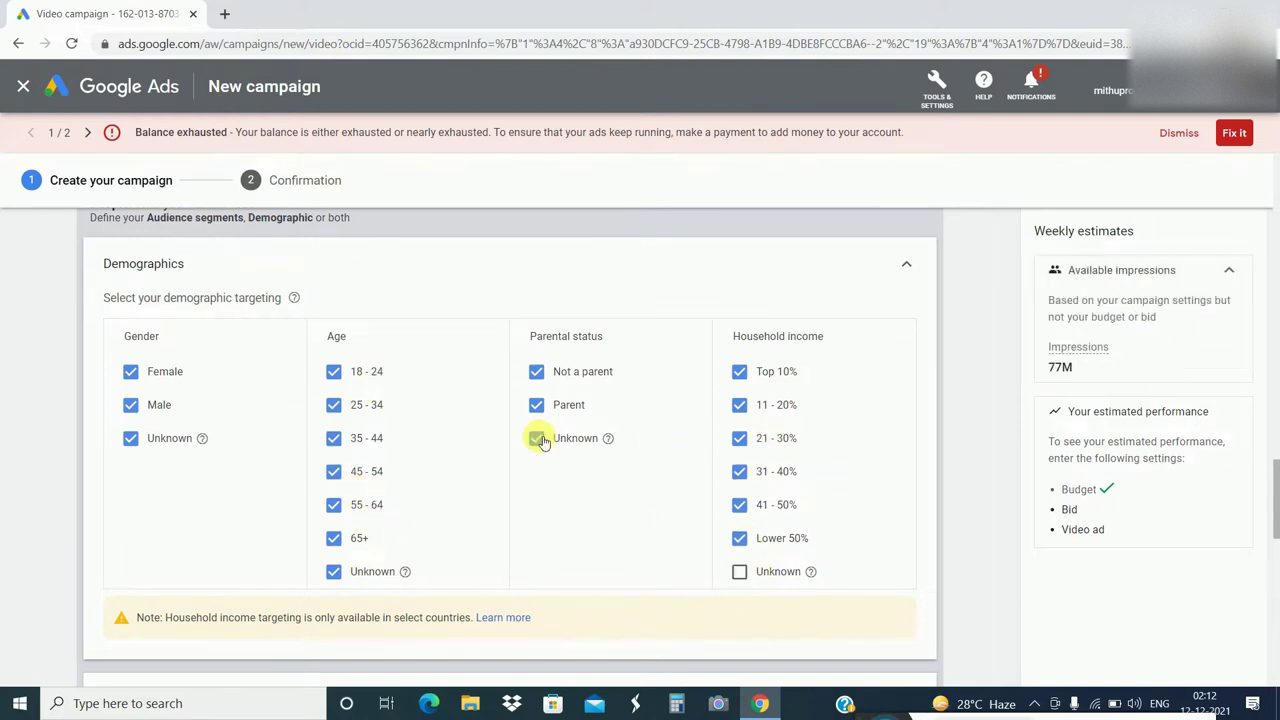
click(537, 440)
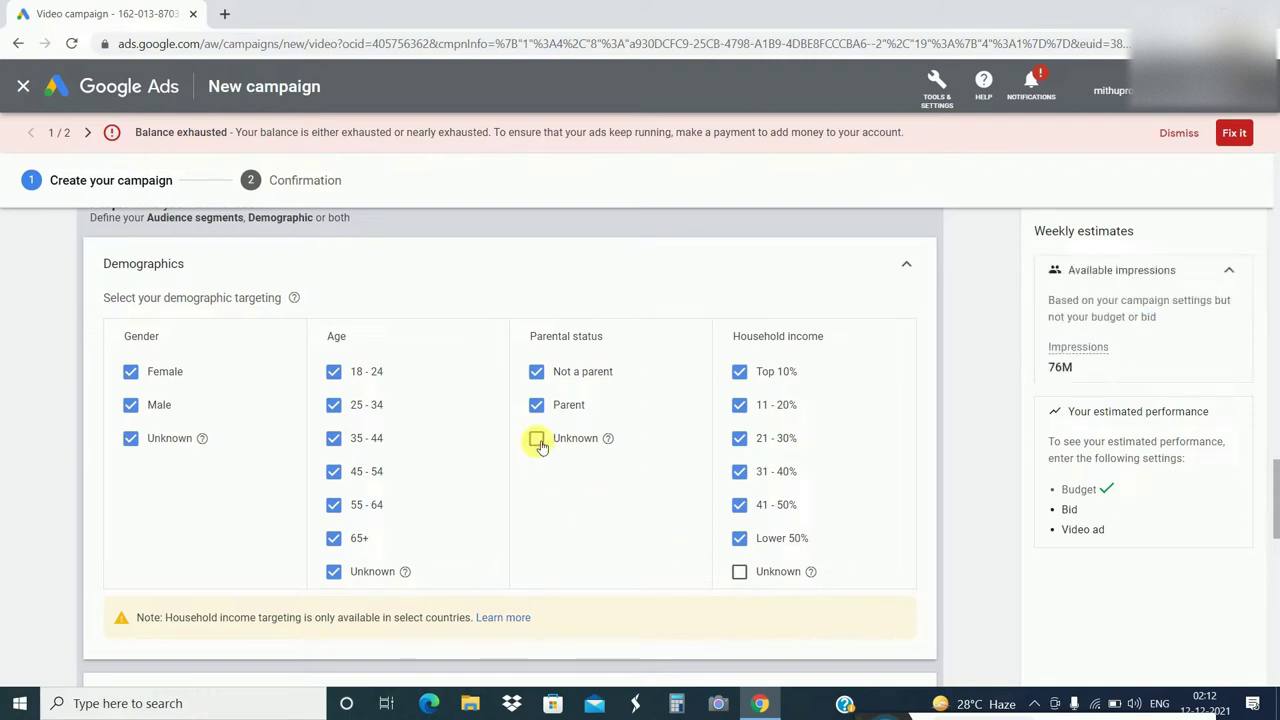
click(740, 572)
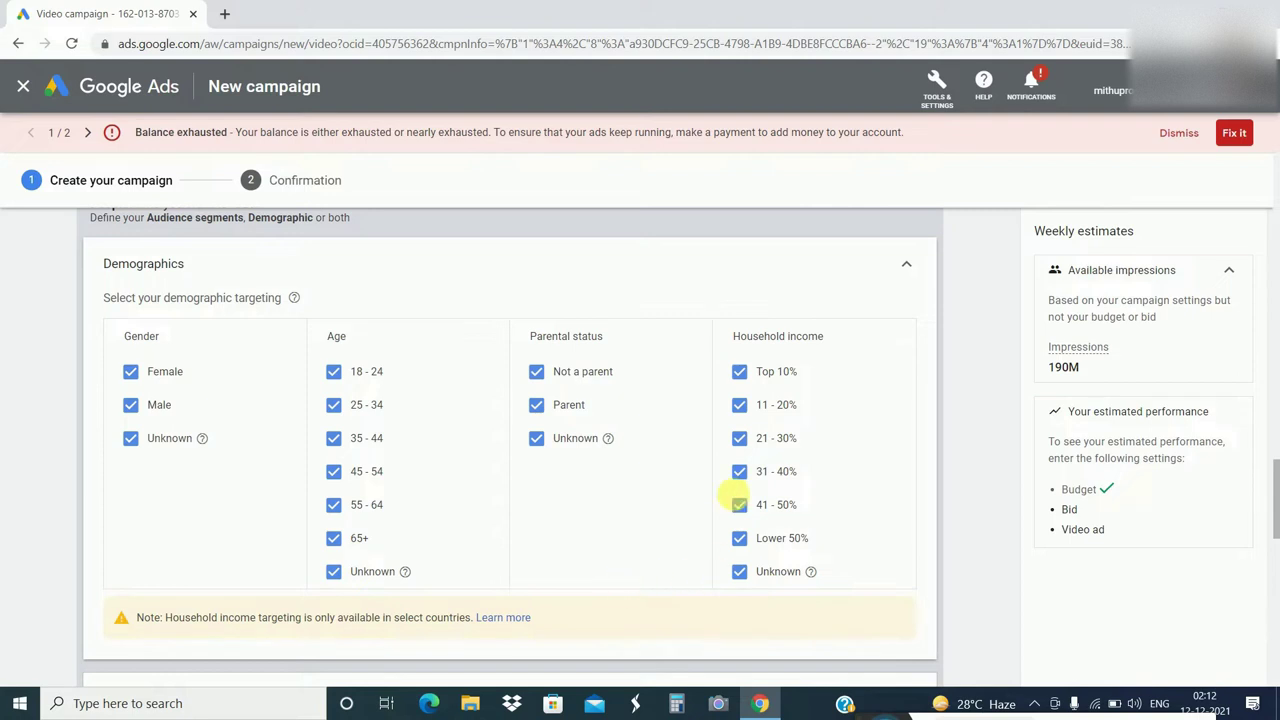
- Close the demographic targeting and enter the target keywords "how to earn money," and "online income" on separate lines
click(908, 262)
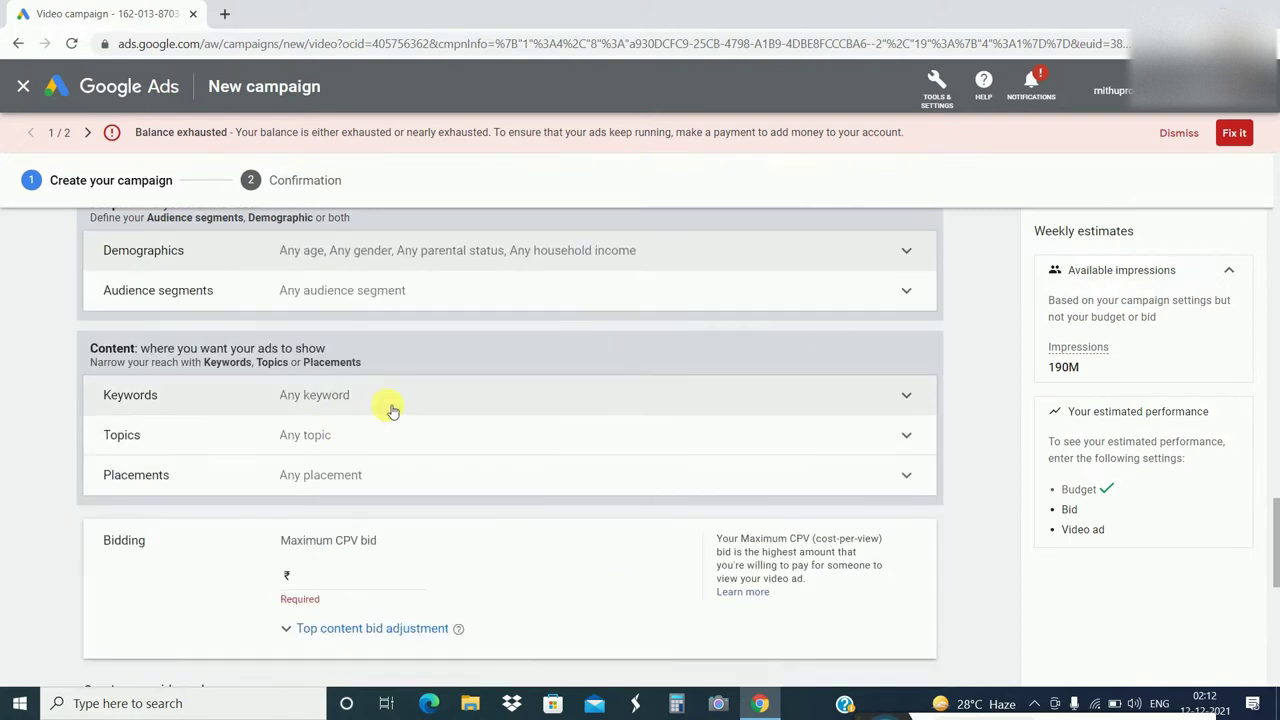
click(427, 407)
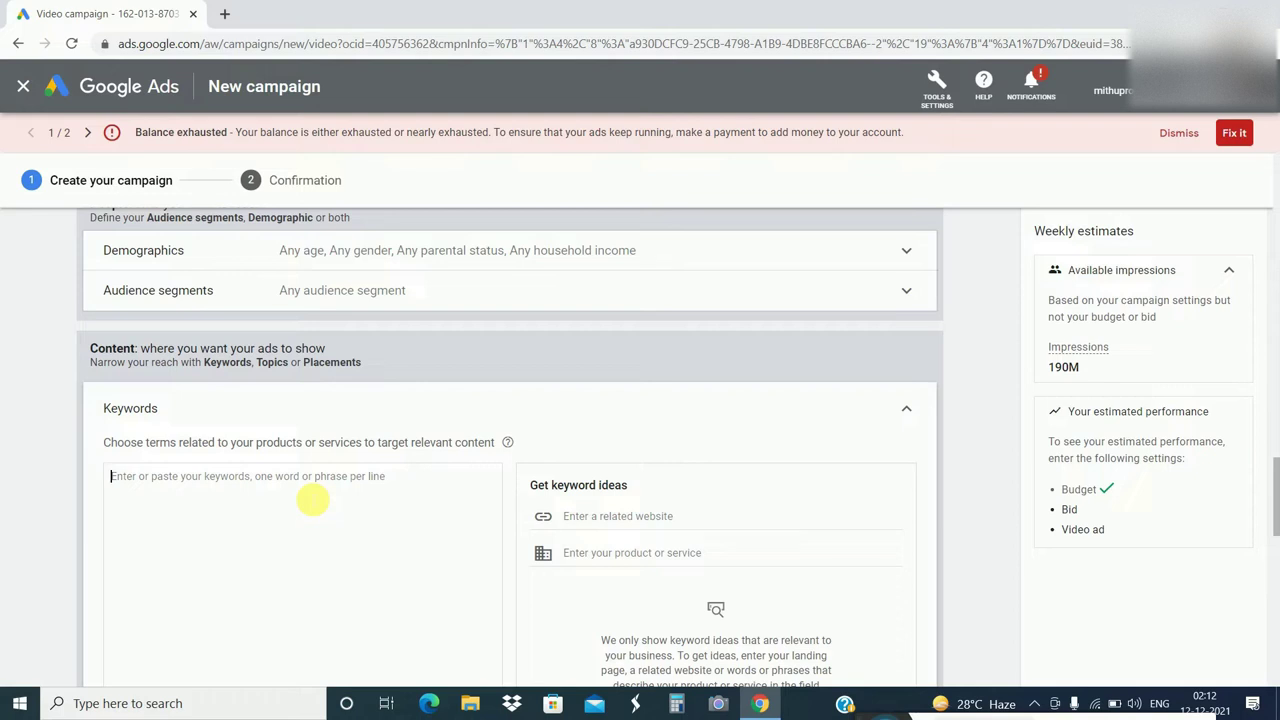
text(how to earn money,)
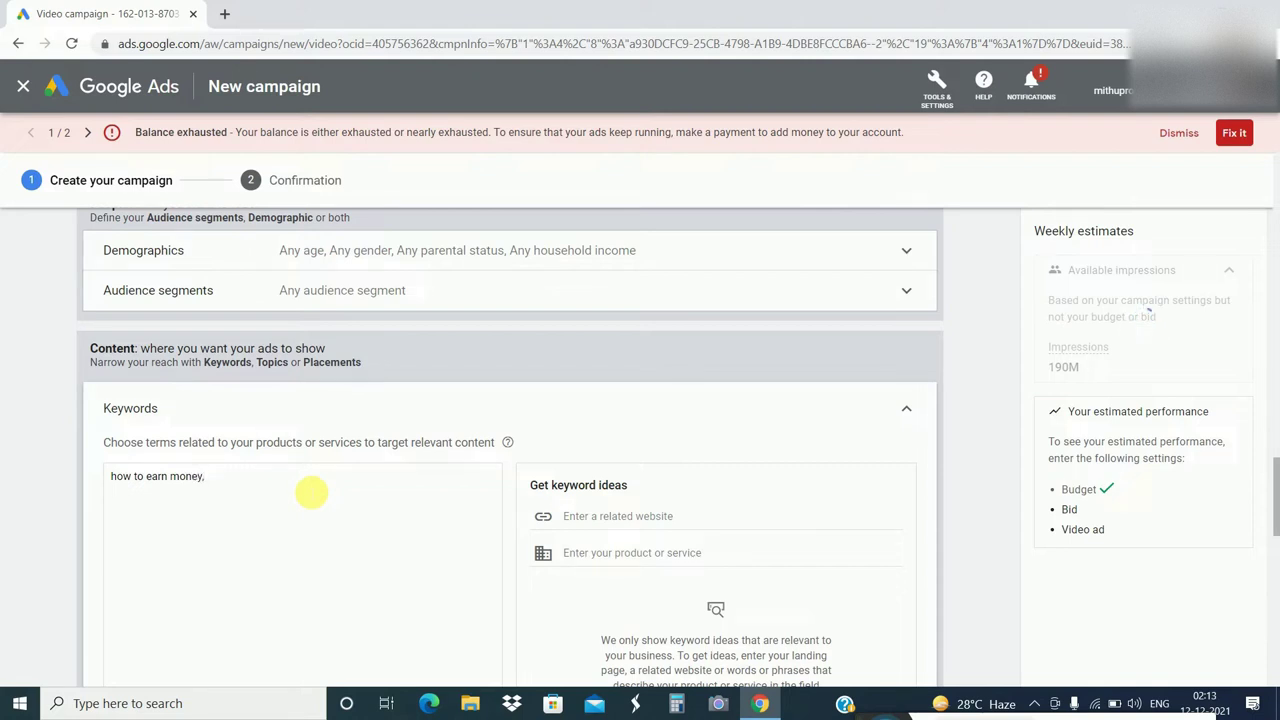
key(Return)
text(online income)
- Delete all the entered keywords and collapse the keyword targeting
key(BackSpace)
key(BackSpace)
key(BackSpace)
key(BackSpace)
key(BackSpace)
key(BackSpace)
key(BackSpace)
key(BackSpace)
key(BackSpace)
key(BackSpace)
key(BackSpace)
key(BackSpace)
key(BackSpace)
key(BackSpace)
key(BackSpace)
key(BackSpace)
key(BackSpace)
key(BackSpace)
key(BackSpace)
key(BackSpace)
key(BackSpace)
key(BackSpace)
key(BackSpace)
key(BackSpace)
key(BackSpace)
key(BackSpace)
key(BackSpace)
key(BackSpace)
key(BackSpace)
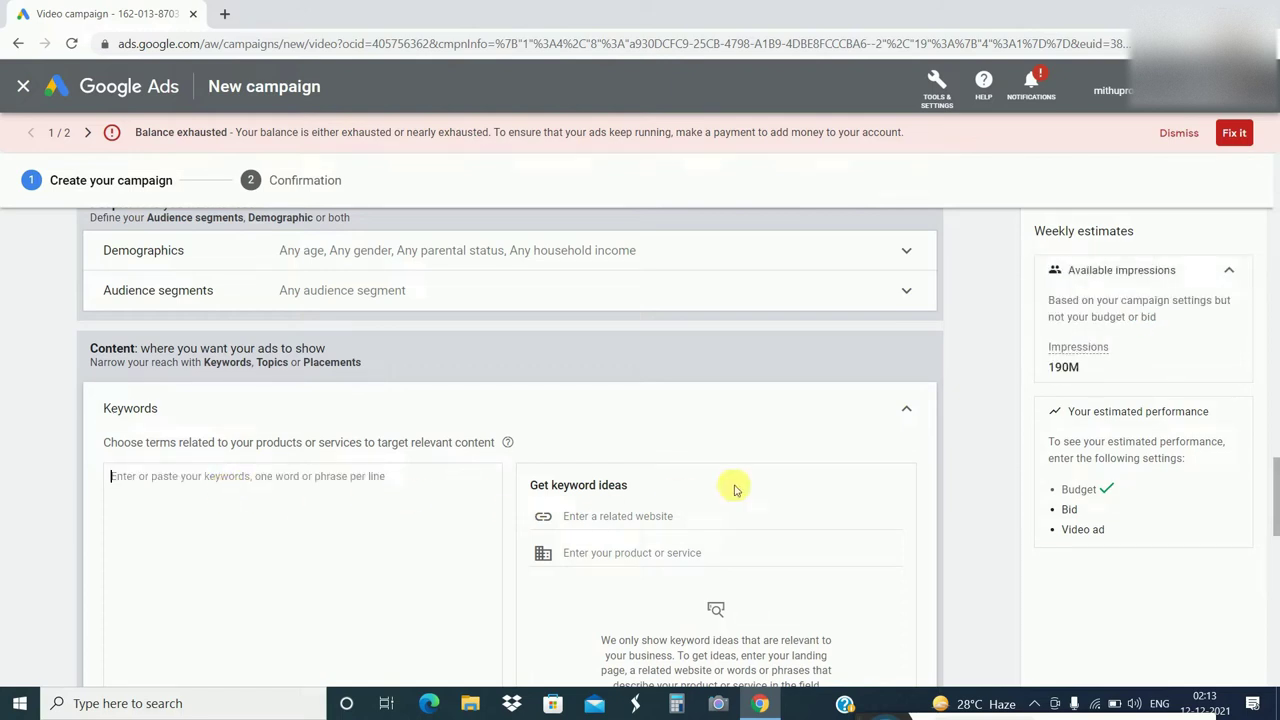
click(906, 408)
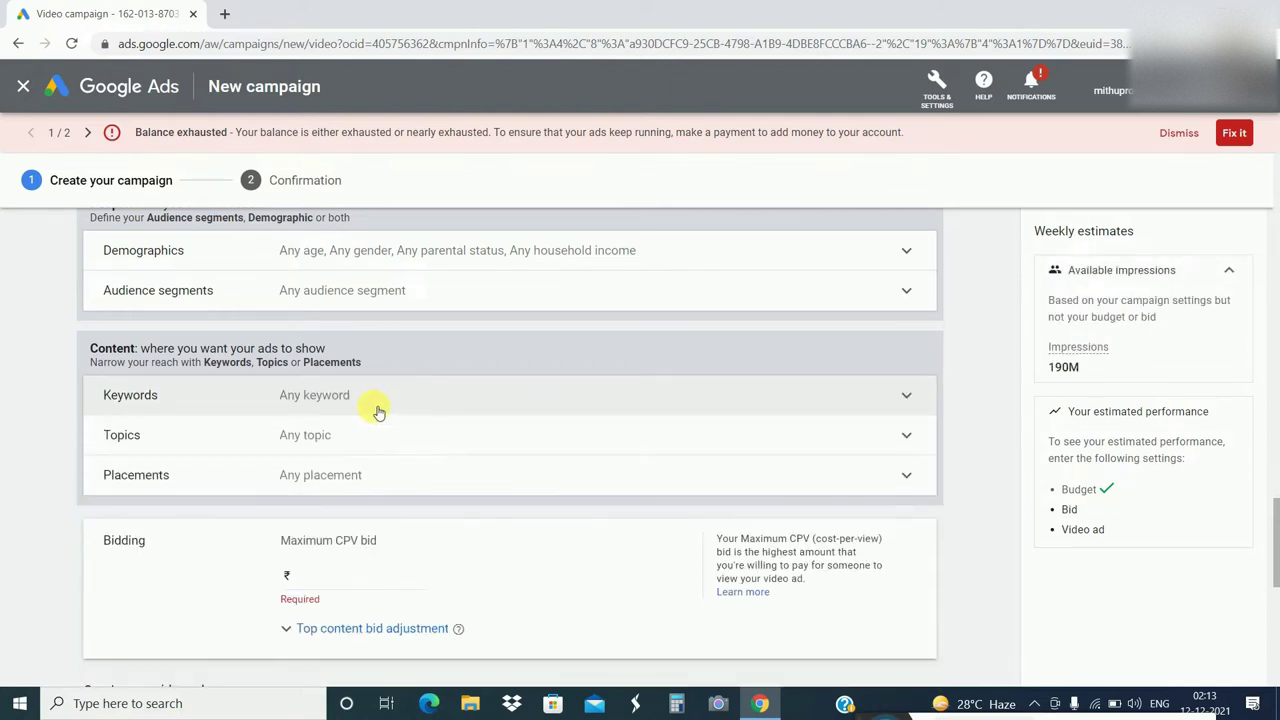
- Browse the topic targeting list and select Arts & Entertainment, Autos & Vehicles and Beauty & Fitness
click(380, 447)
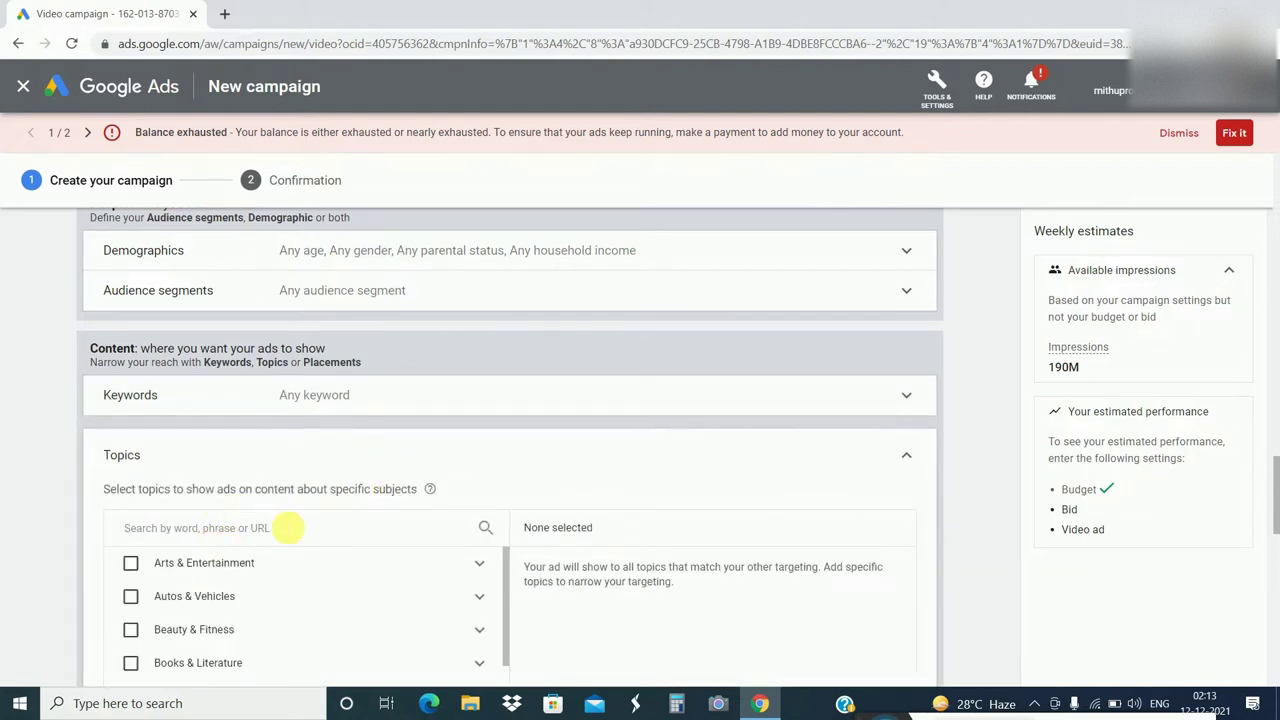
scroll(288, 528, down, 1)
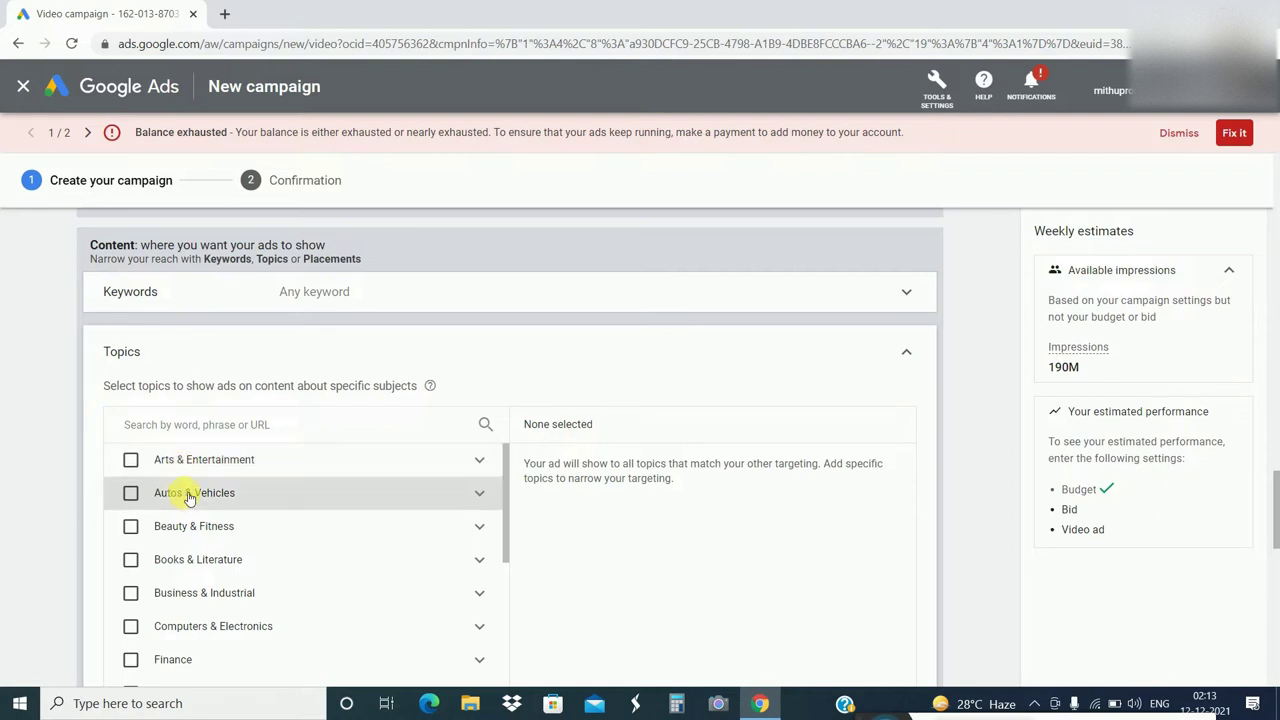
scroll(200, 605, down, 4)
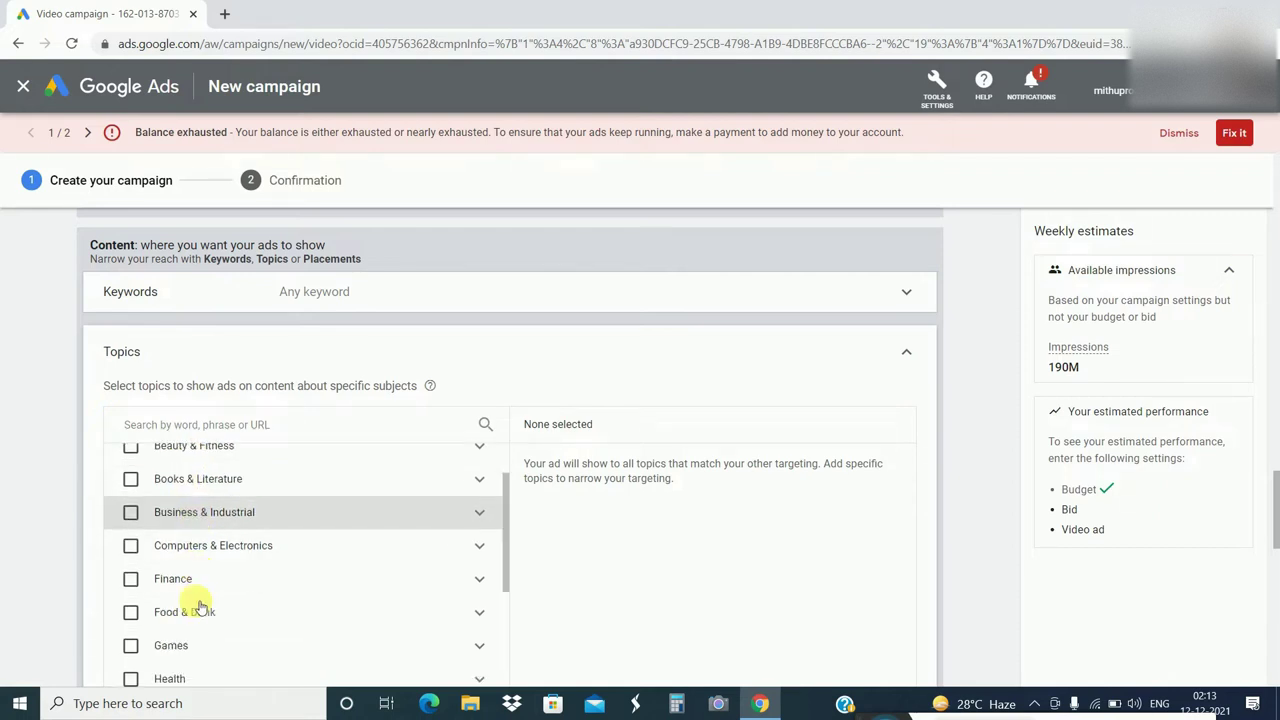
scroll(200, 605, up, 4)
scroll(230, 540, up, 1)
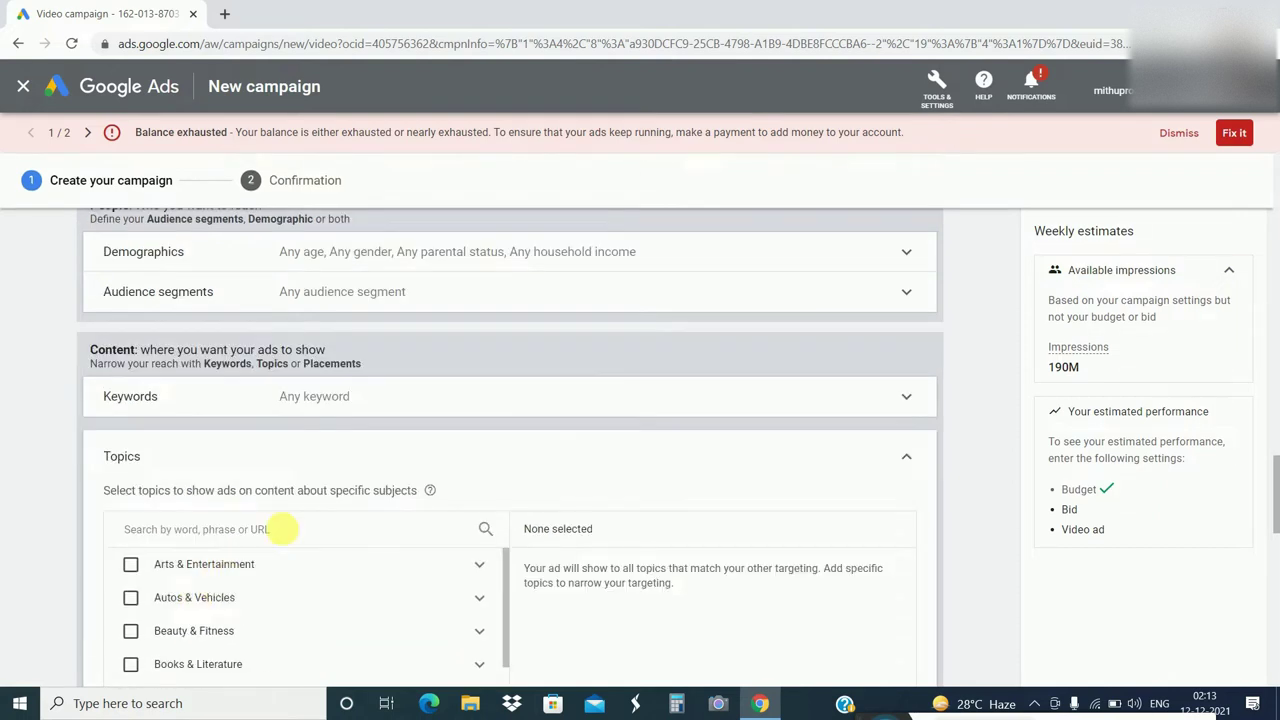
scroll(290, 510, down, 2)
scroll(200, 480, up, 1)
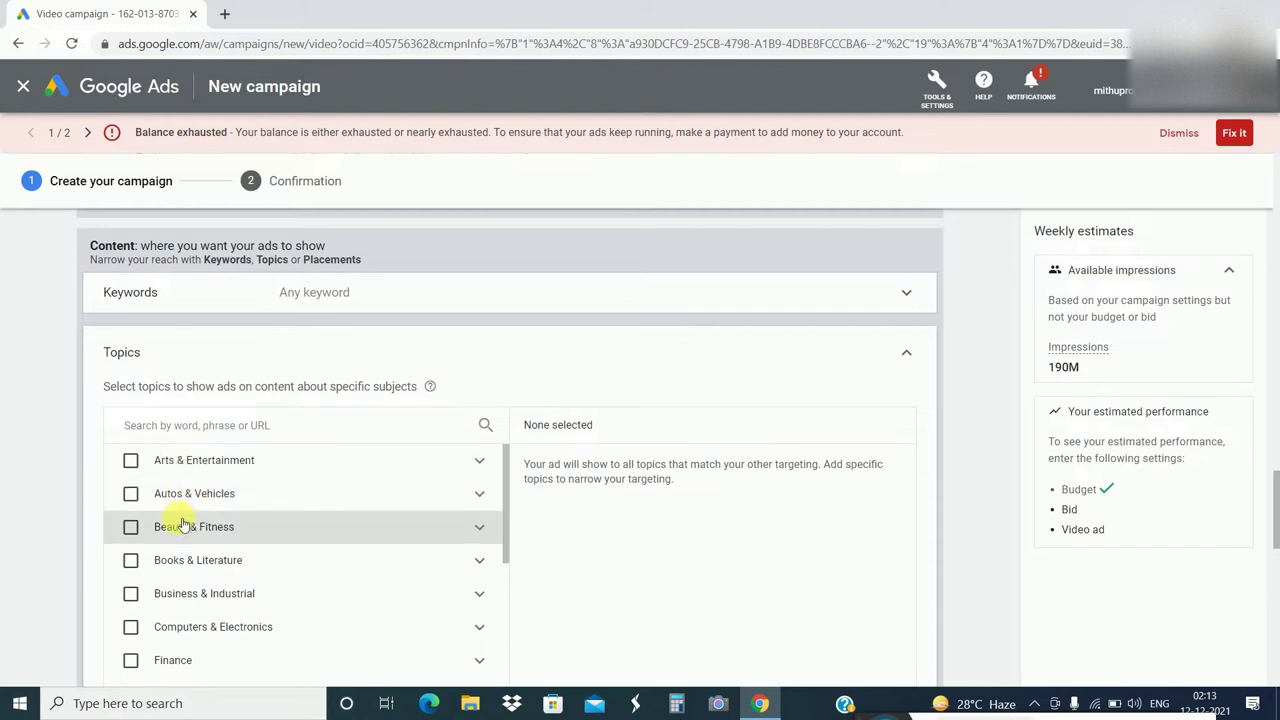
click(130, 460)
click(130, 493)
click(130, 526)
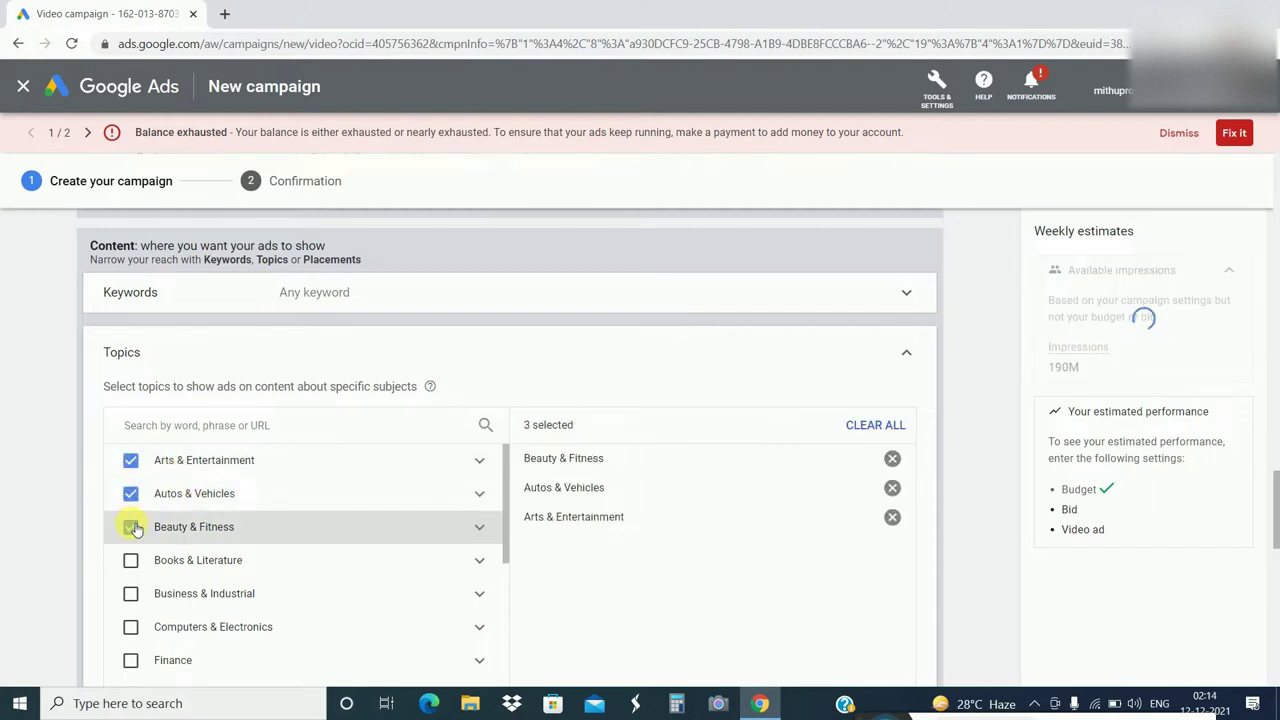
- Deselect the Beauty & Fitness, Autos & Vehicles and Arts & Entertainment topics and collapse the topic targeting
click(130, 526)
click(130, 493)
click(130, 460)
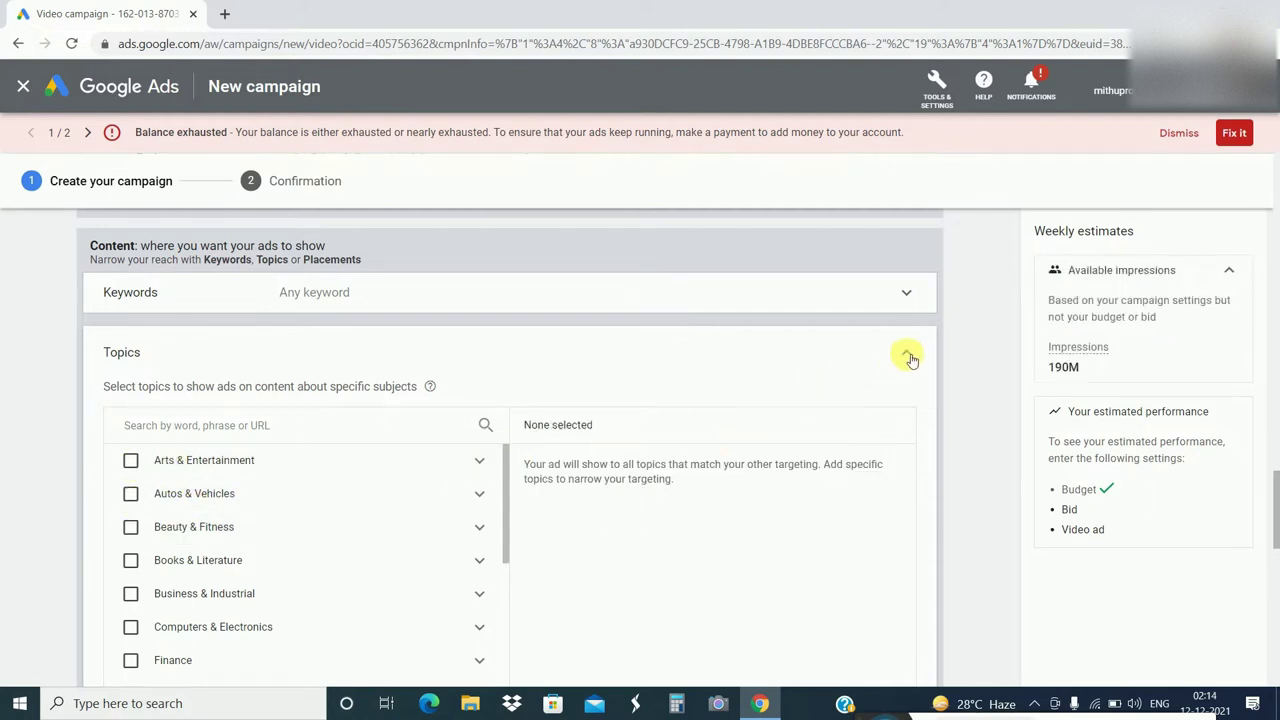
click(905, 356)
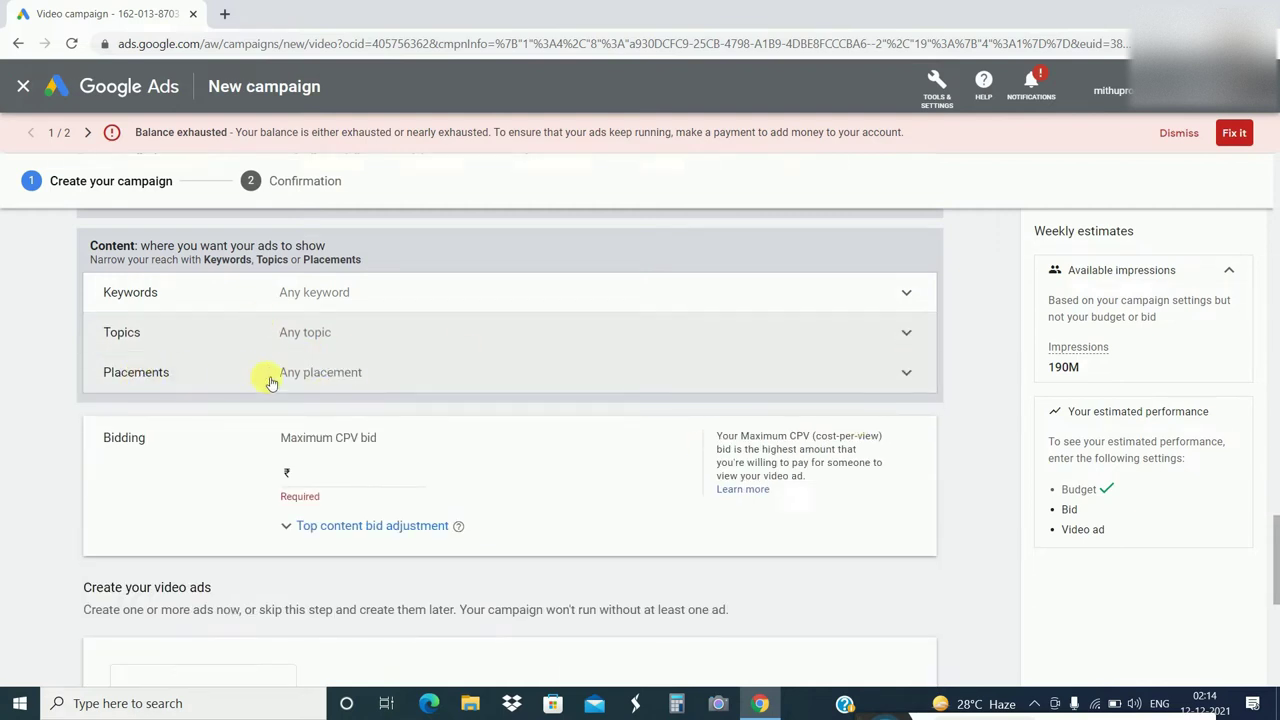
- Search the YouTube channel placements for the creator's name and target the channel with 510K subscribers
click(421, 377)
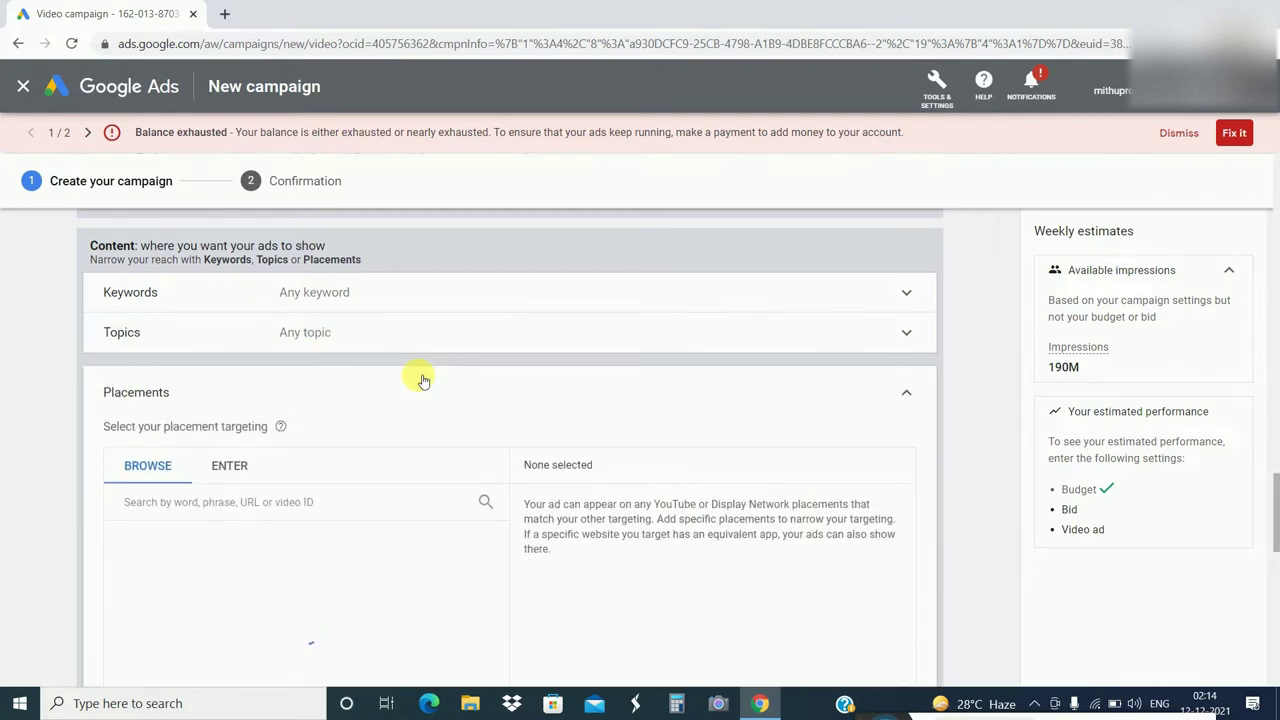
scroll(365, 427, down, 1)
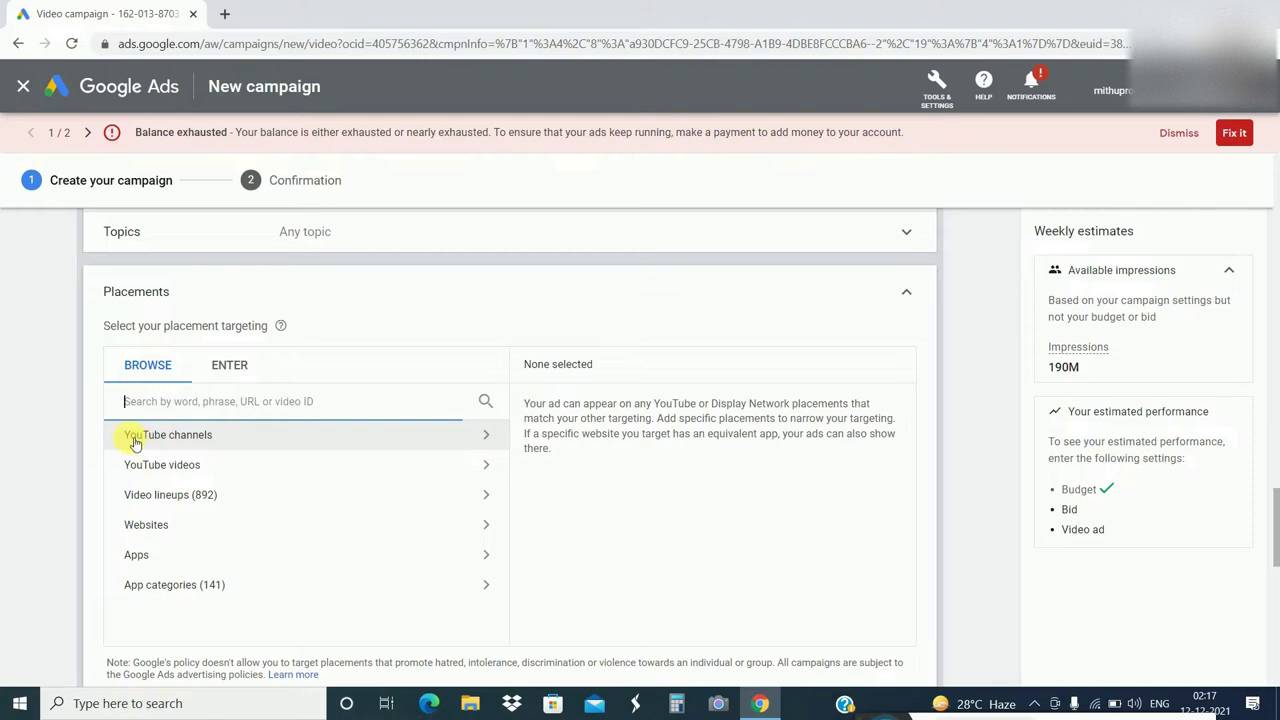
click(137, 440)
click(148, 401)
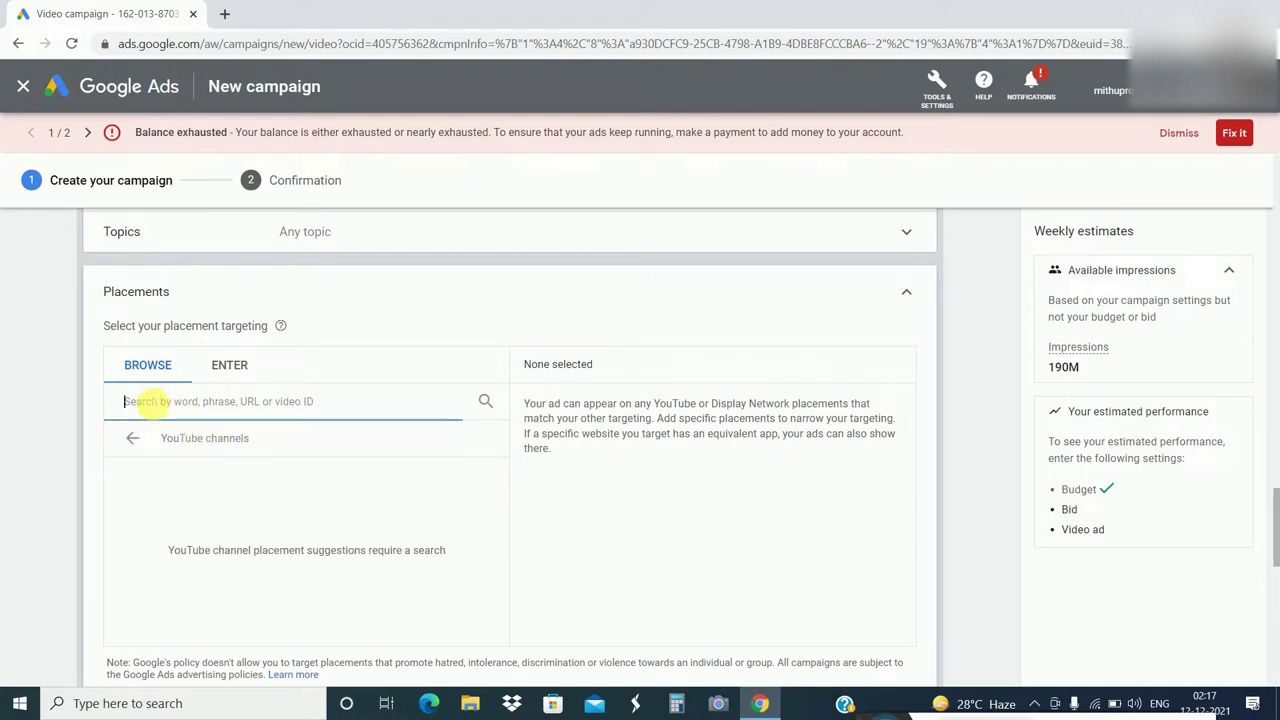
text(Rohan Nag)
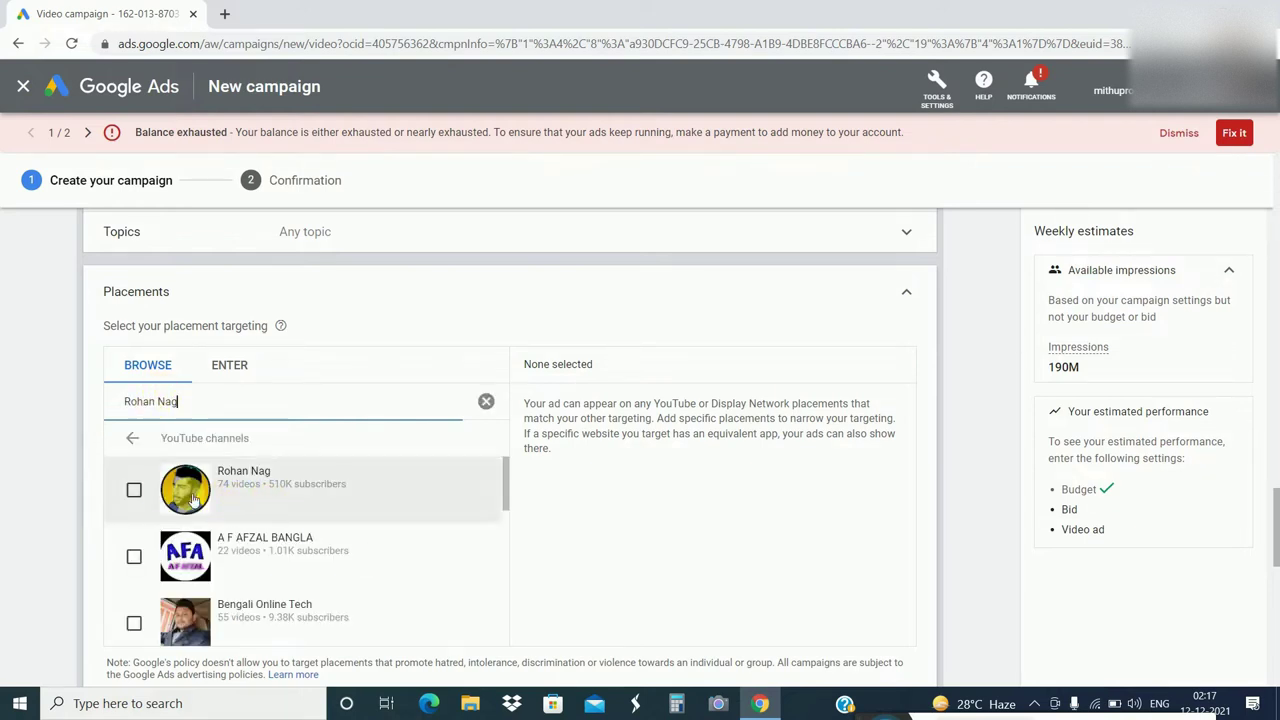
click(136, 489)
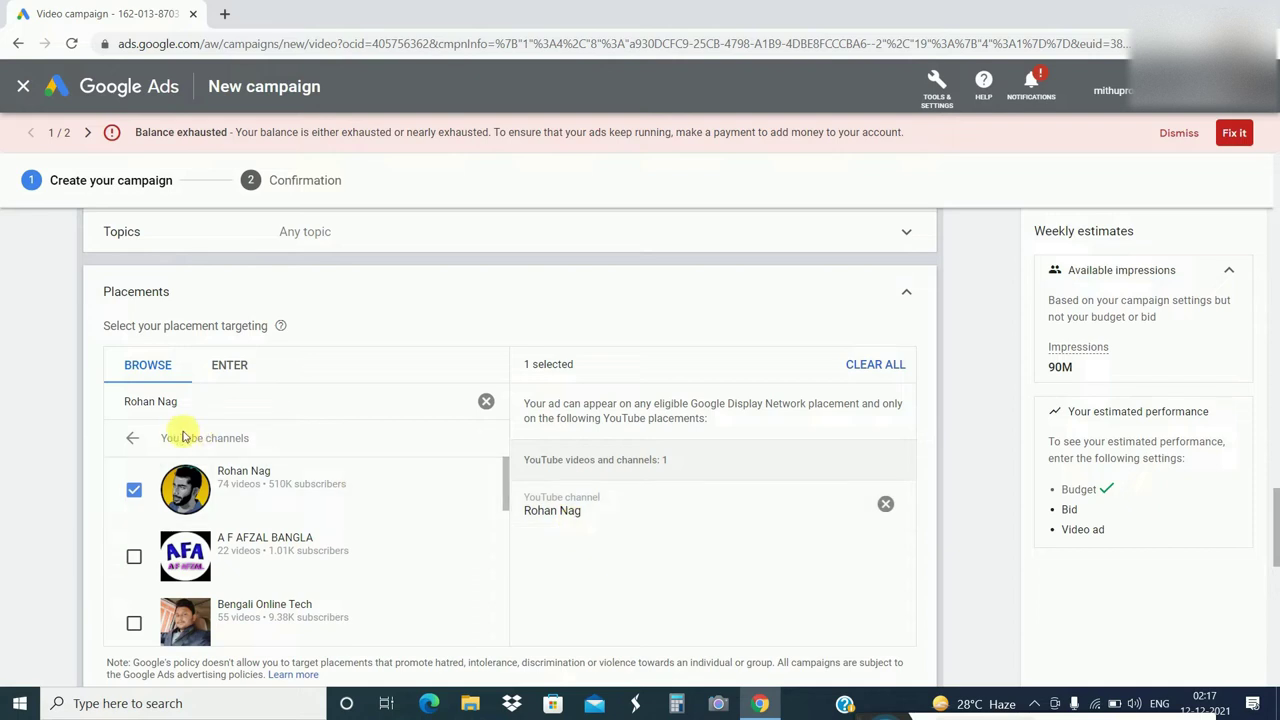
- Replace the placement search with "All bangla tips", target the ALL BANGLA TIPS channel, and collapse the placements
click(198, 405)
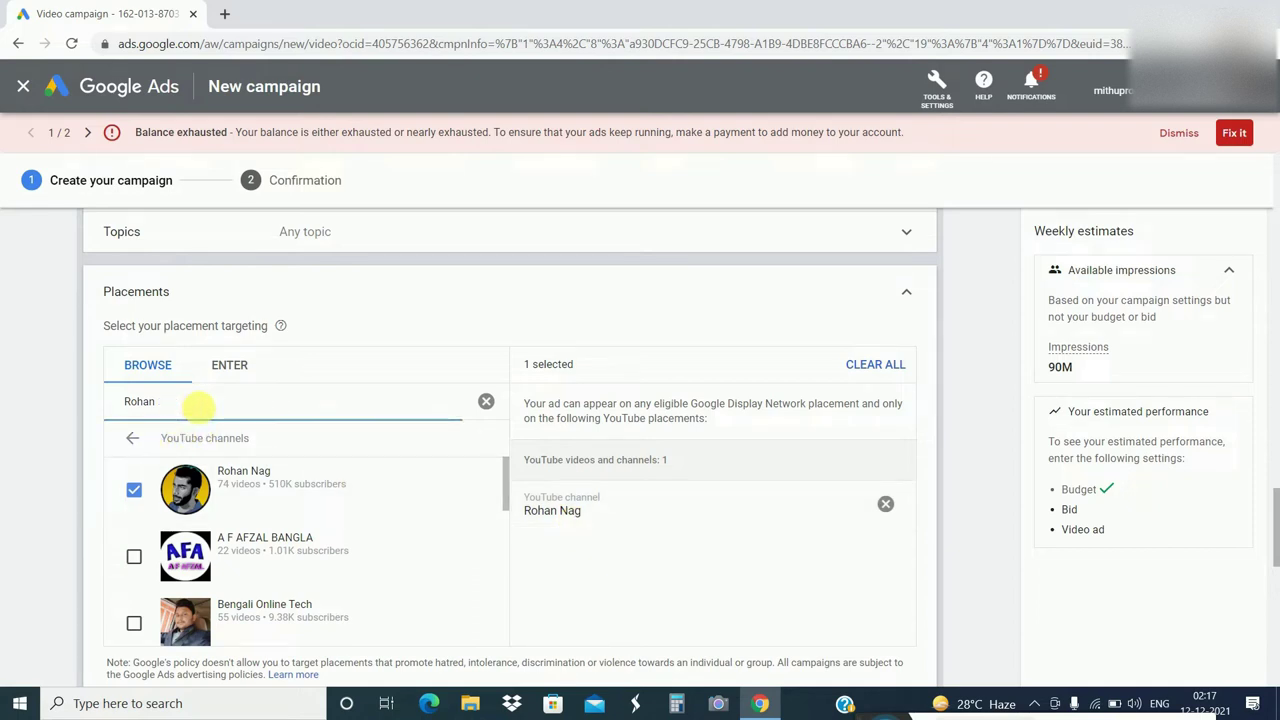
key(BackSpace)
key(BackSpace)
key(BackSpace)
key(BackSpace)
key(BackSpace)
click(186, 430)
click(191, 405)
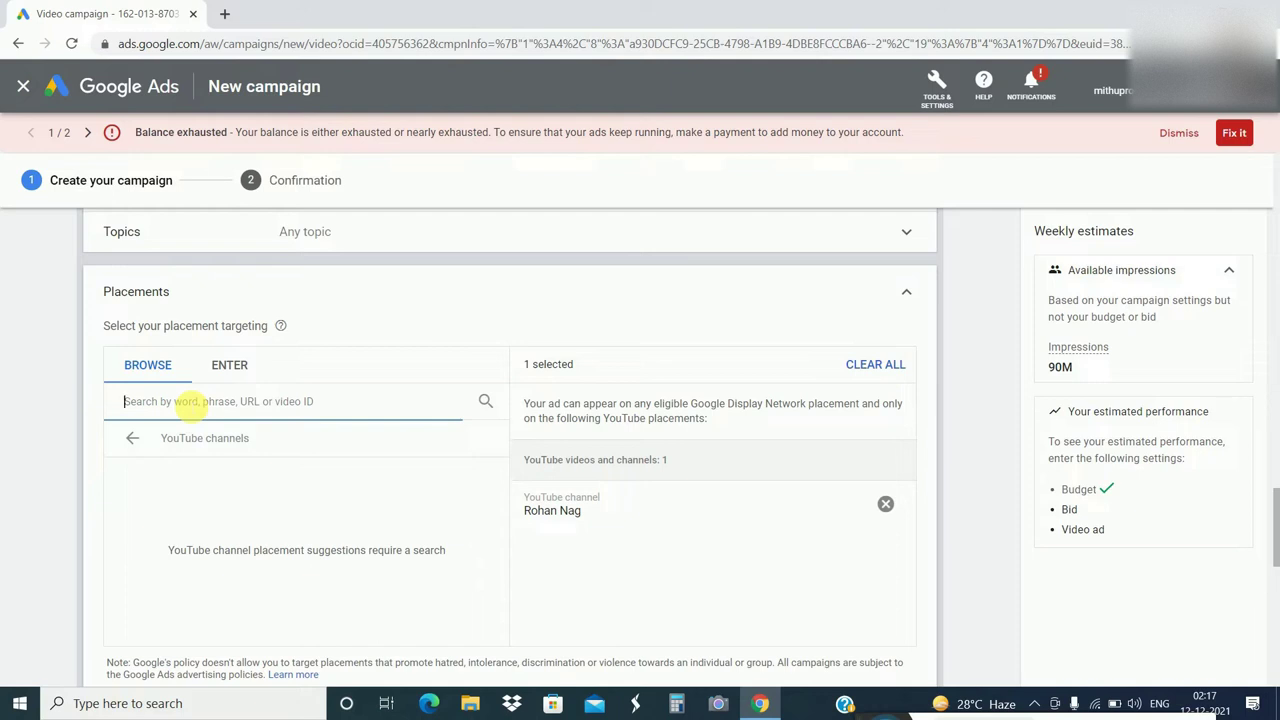
text(All b)
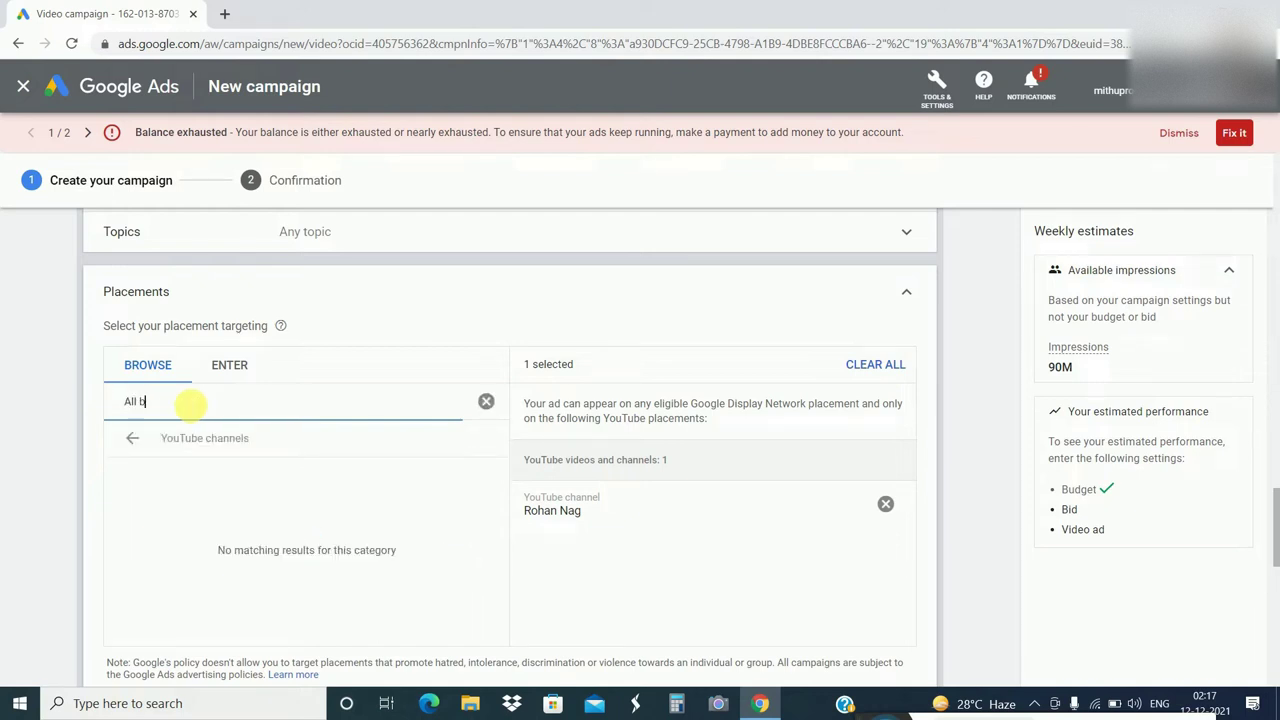
text(angla tips)
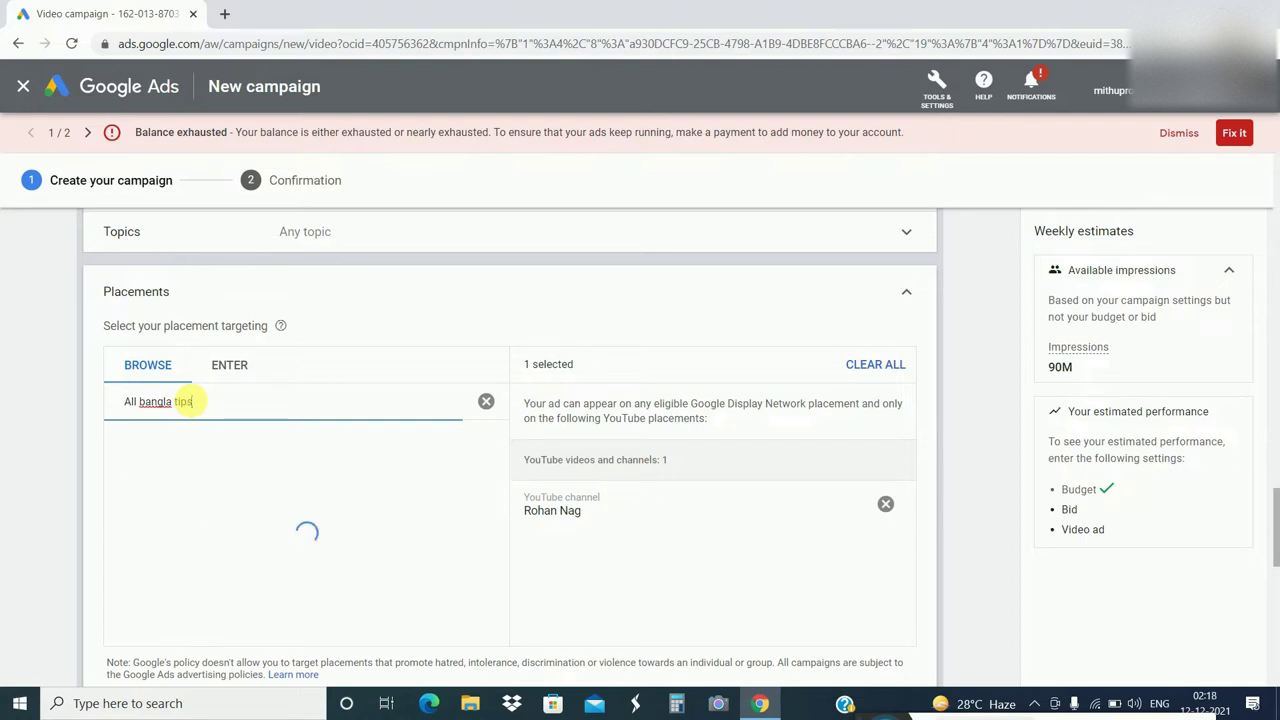
click(135, 490)
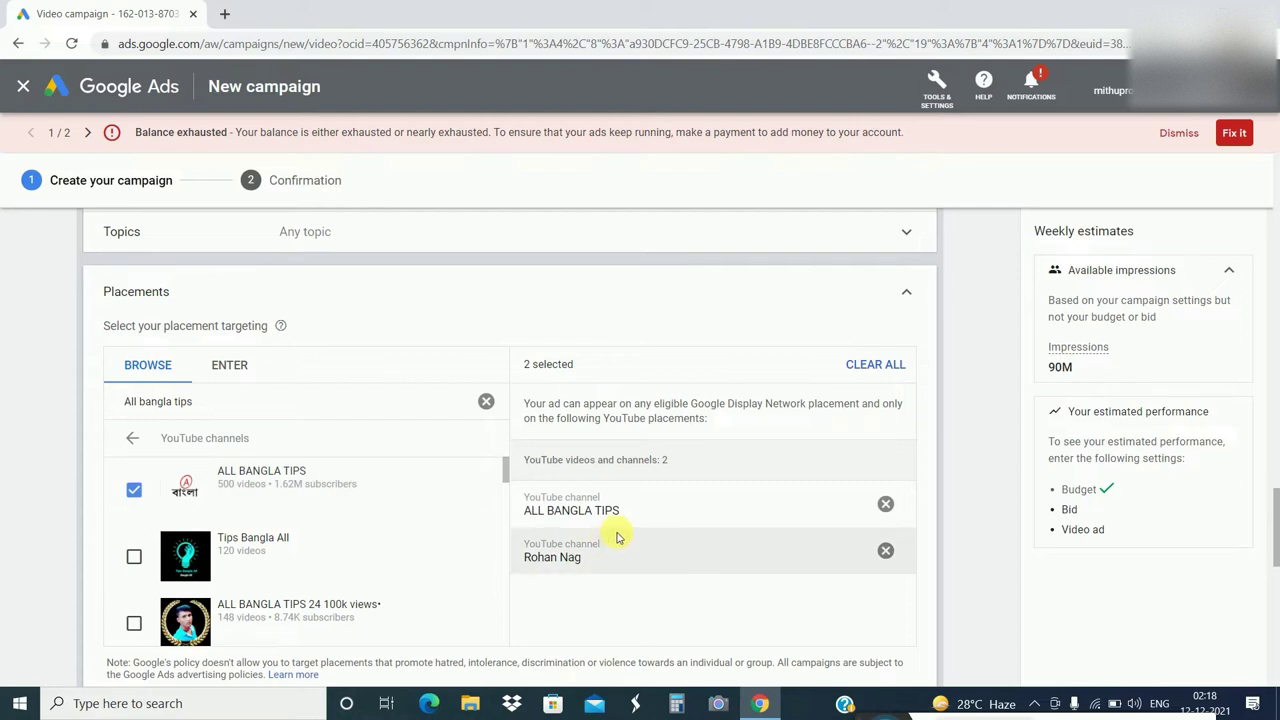
click(906, 291)
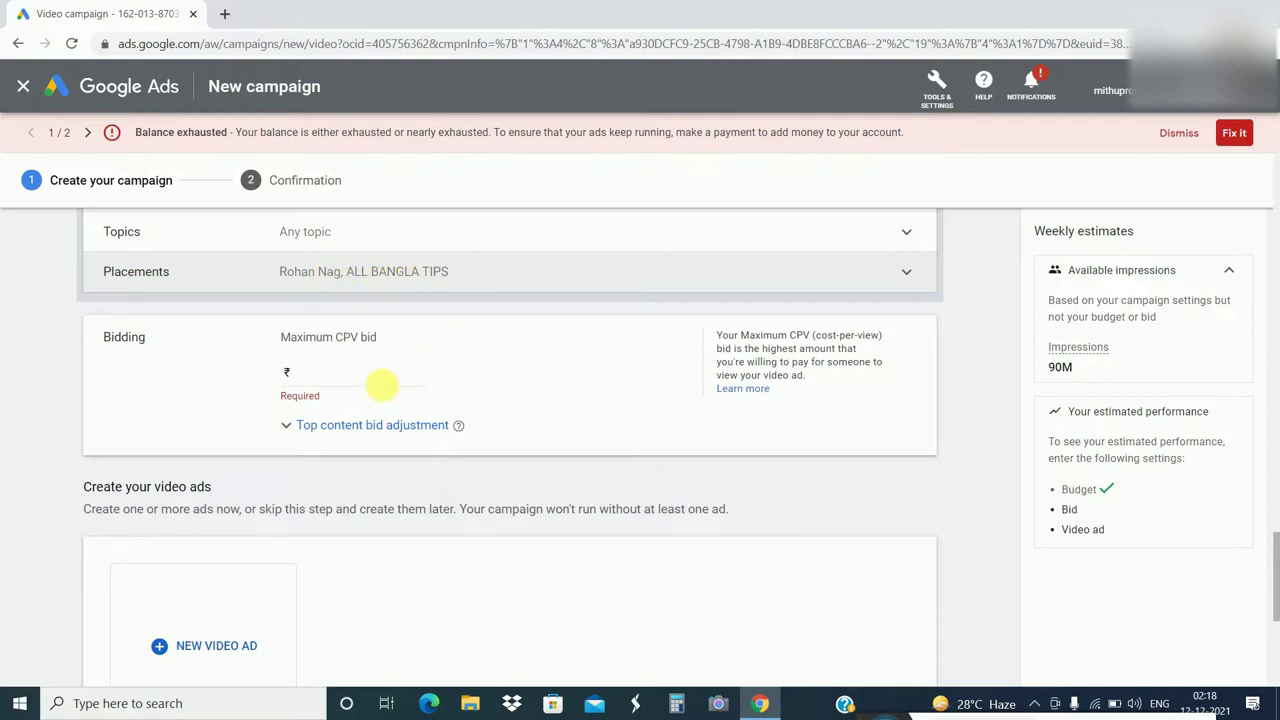
- Set the Maximum CPV bid to ₹0.15 and look briefly at the top content bid adjustment
click(335, 374)
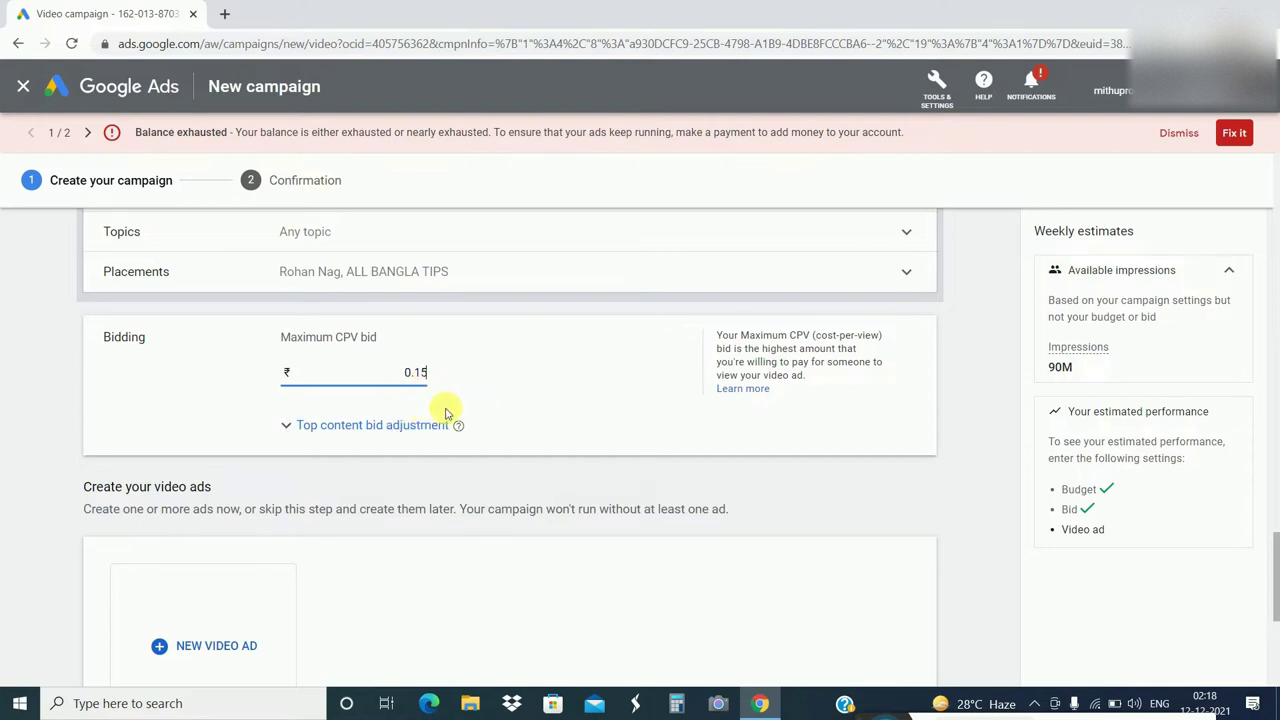
click(287, 428)
click(287, 428)
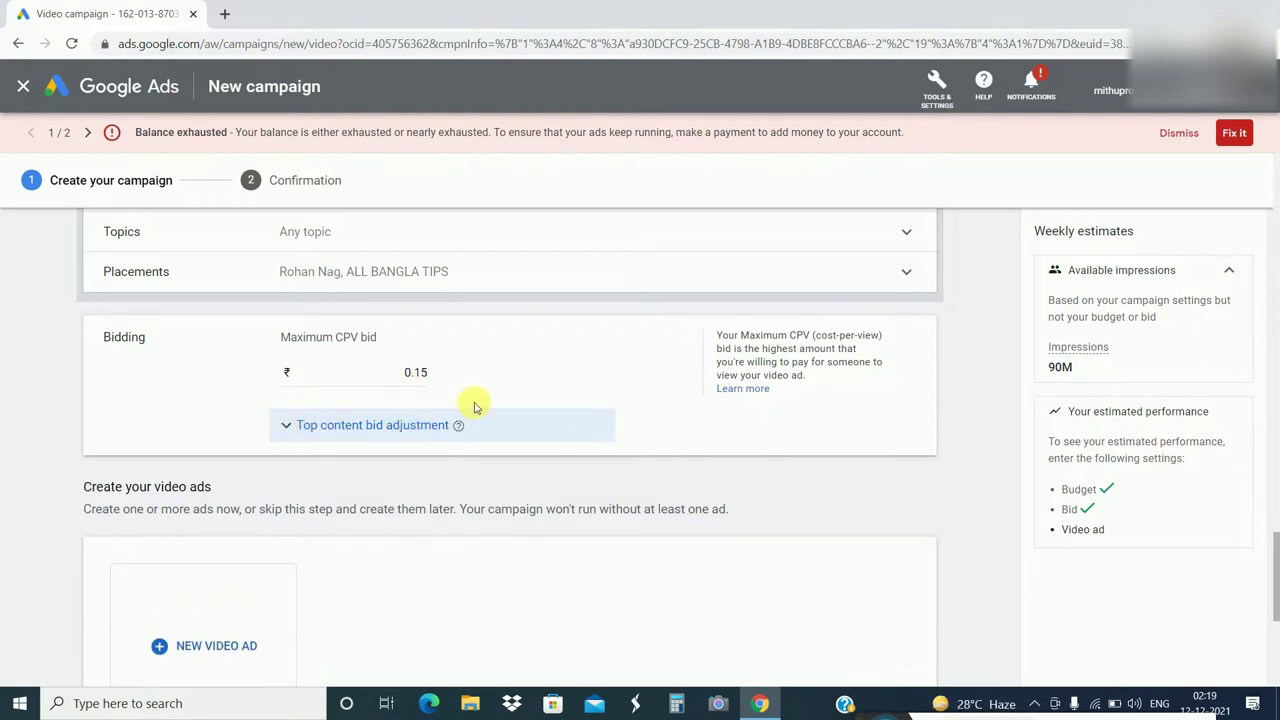
- Start a new video ad and choose In-feed video ad as its type
scroll(553, 492, down, 2)
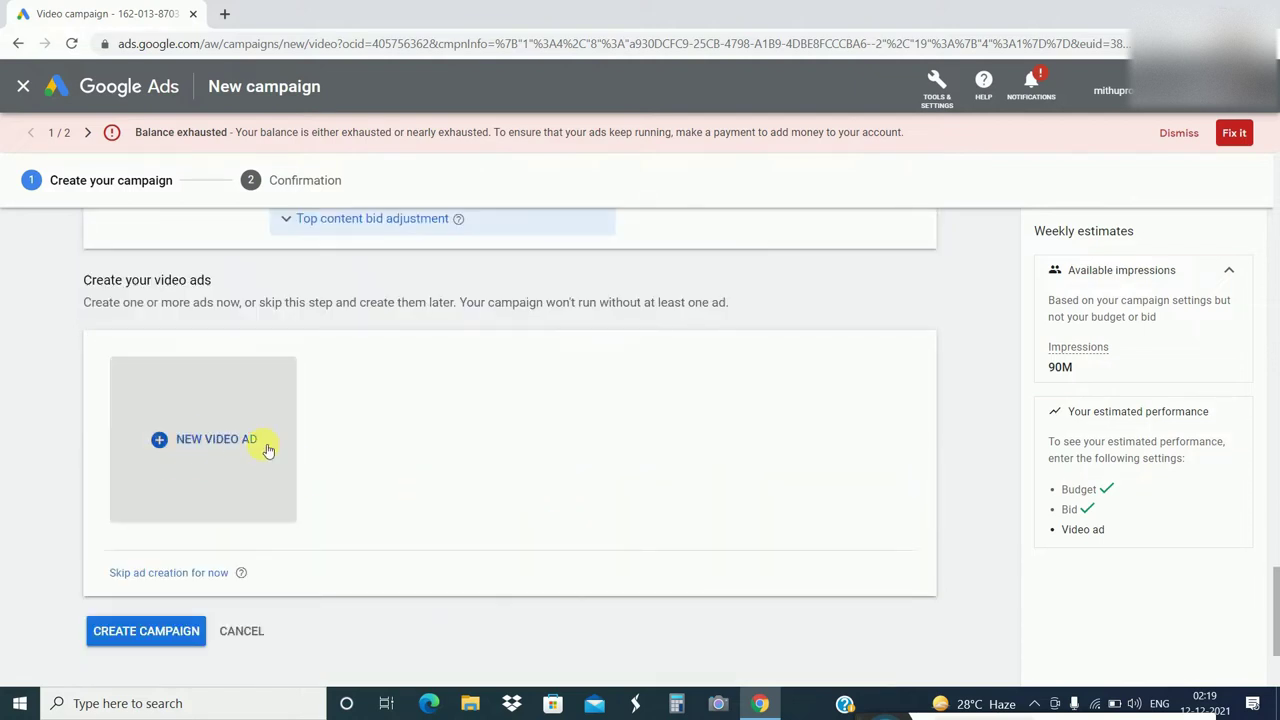
click(163, 442)
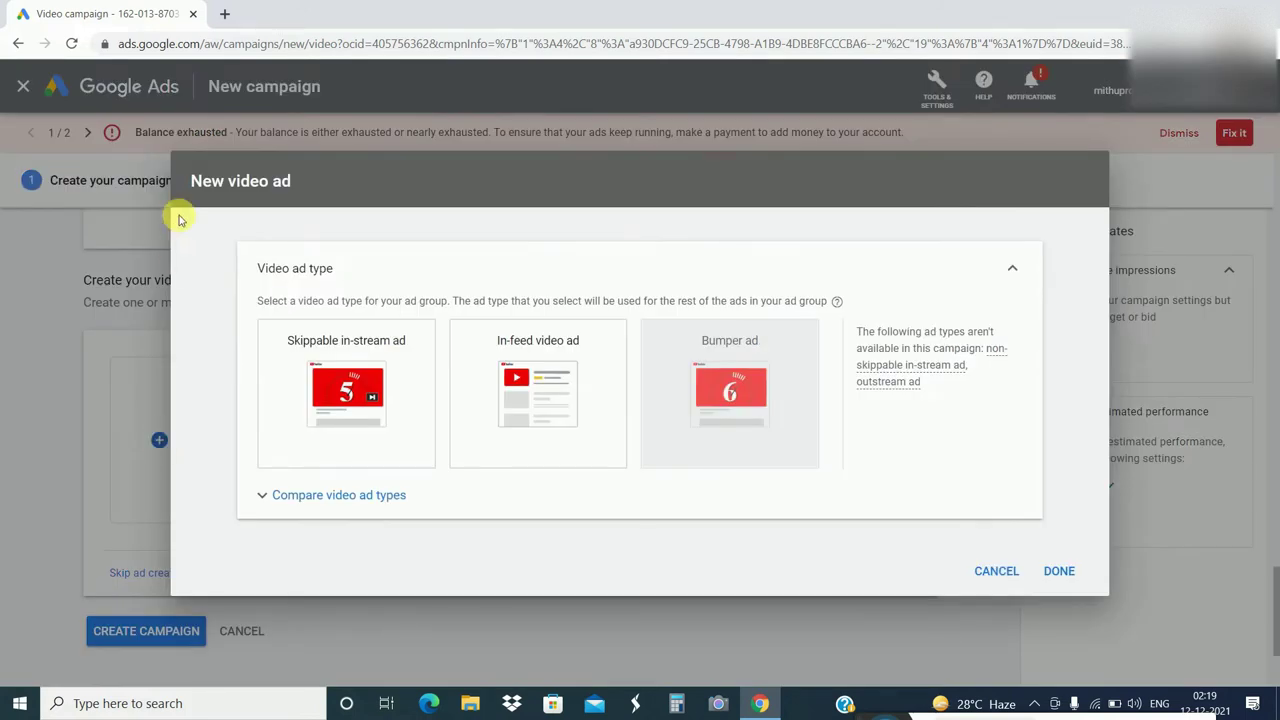
click(288, 342)
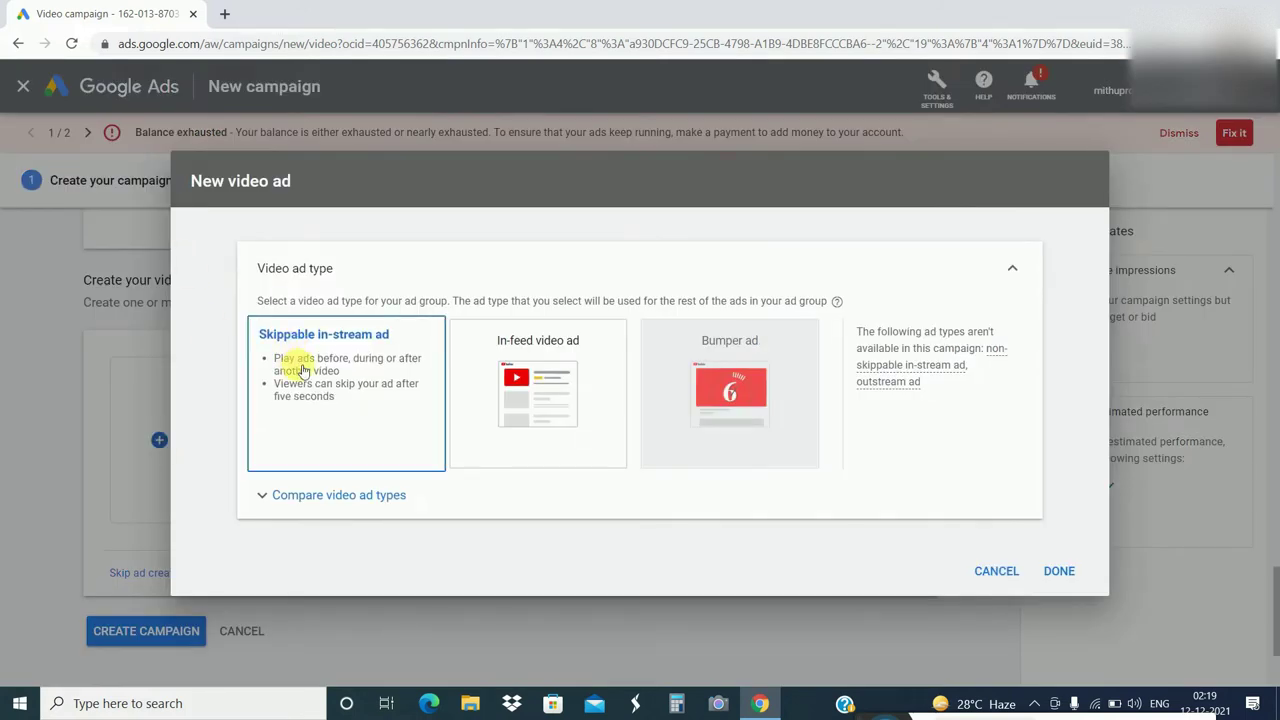
click(458, 385)
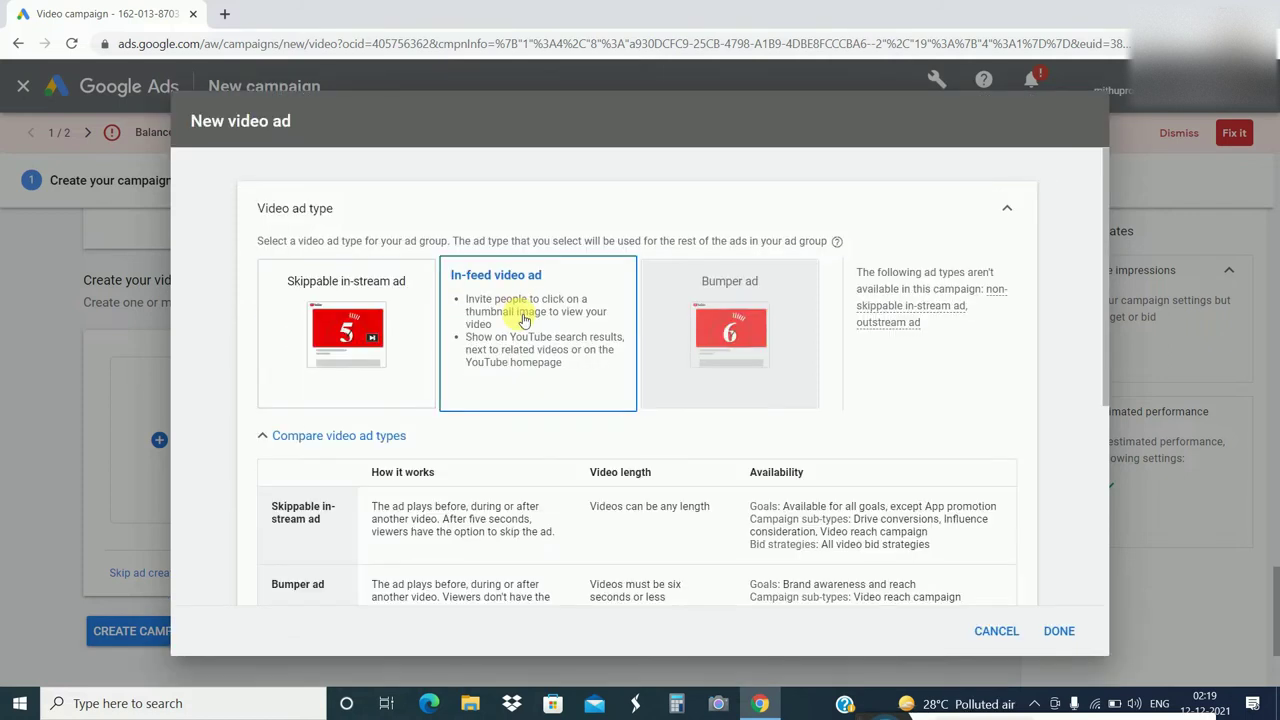
click(521, 316)
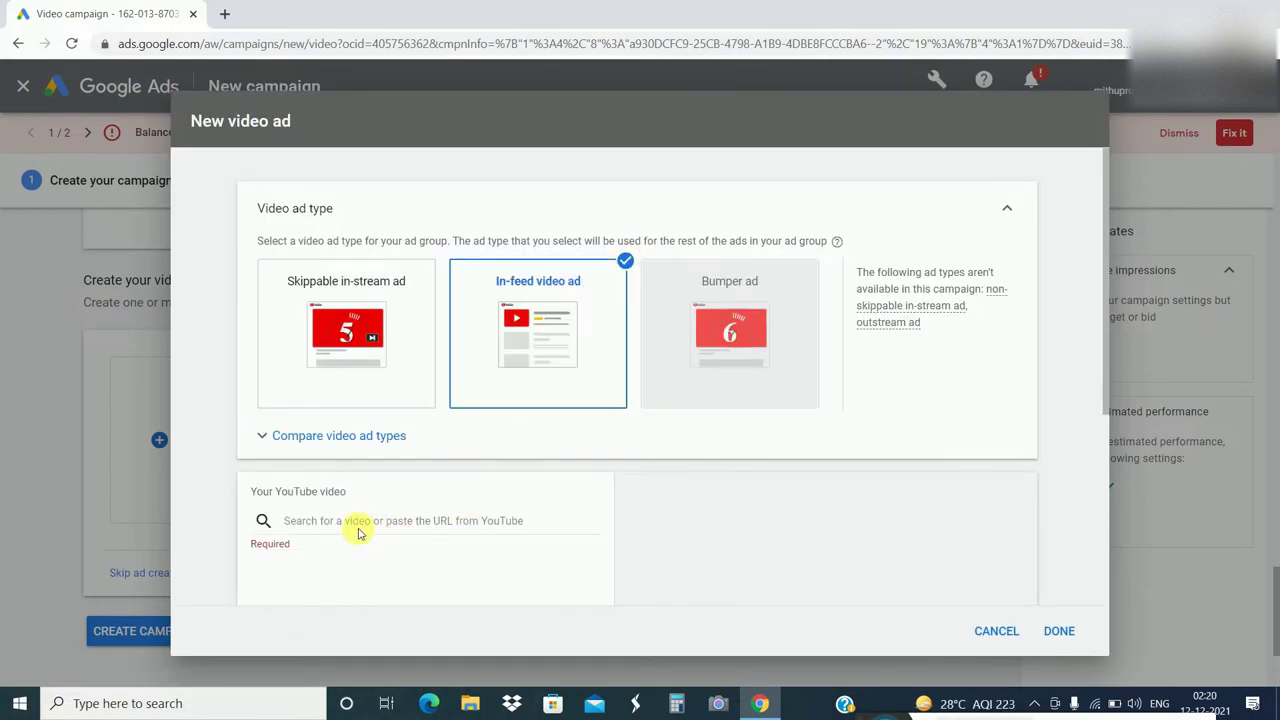
- Switch to YouTube Studio and copy the shareable link of the "Youtube Channel 2 Step Verification" video for the ad
click(366, 520)
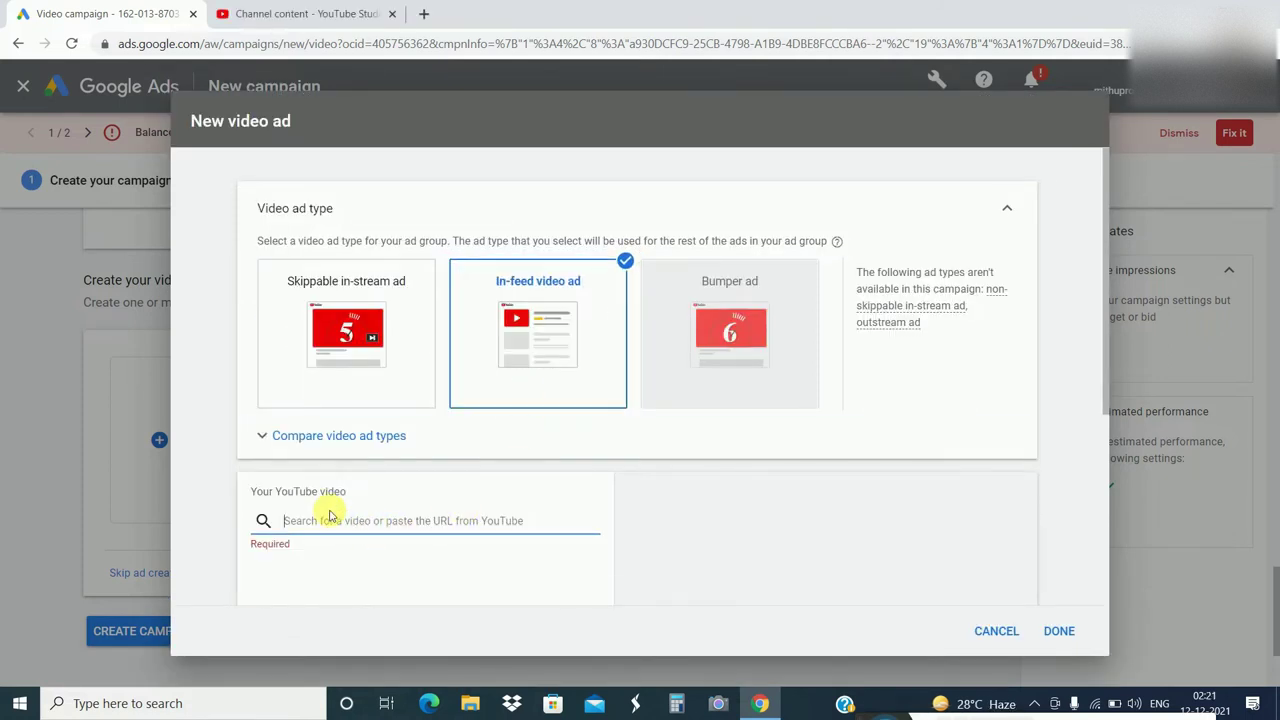
click(320, 14)
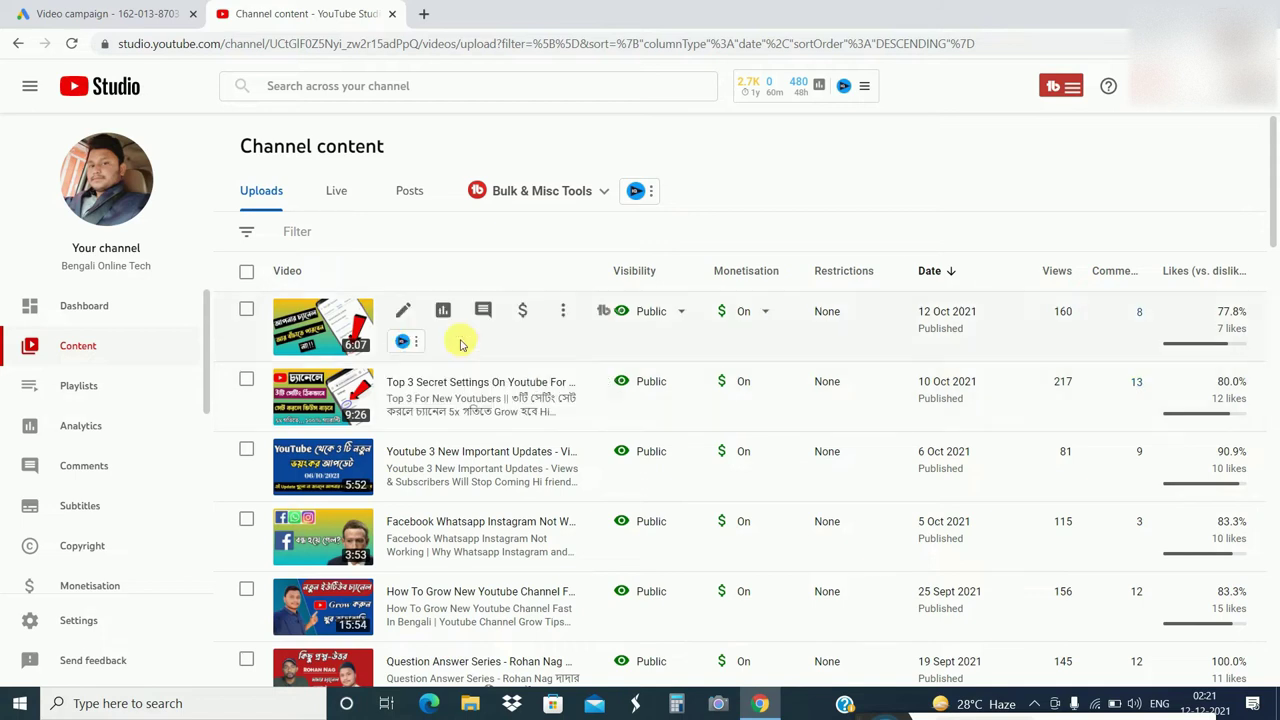
click(565, 313)
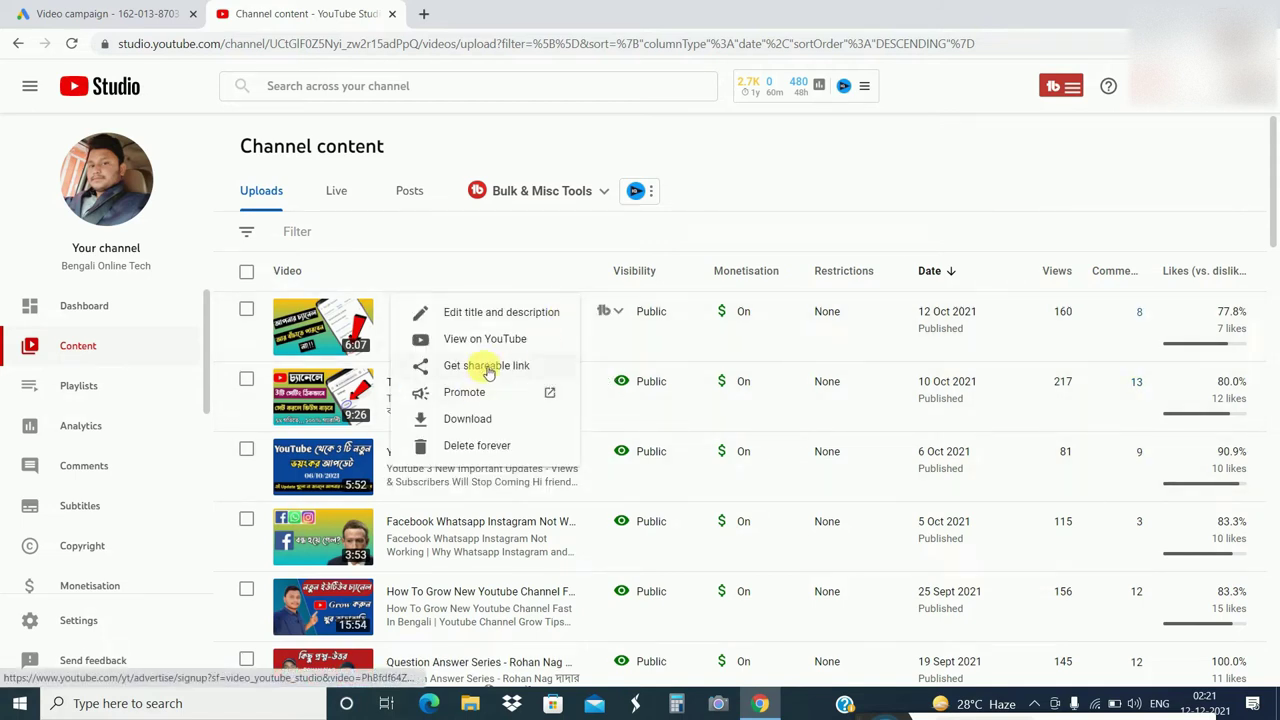
click(486, 368)
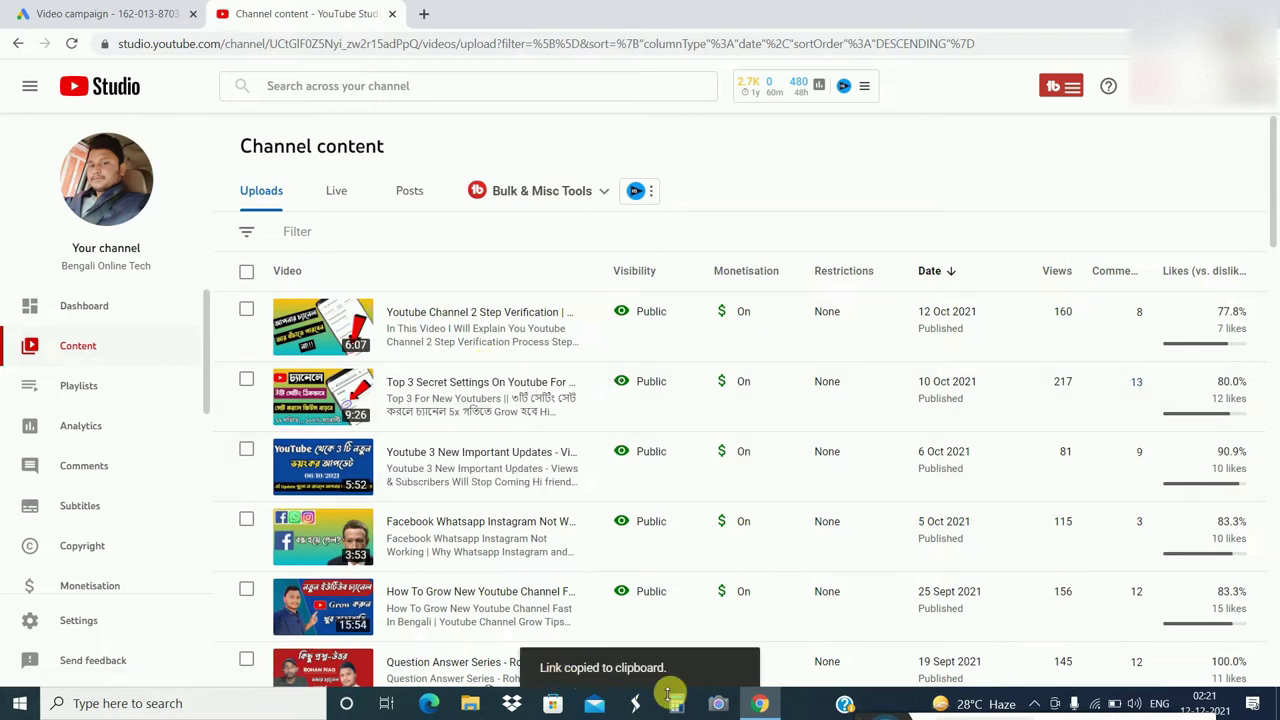
- Switch back to Google Ads and paste the copied link as the in-feed ad's YouTube video
click(142, 16)
click(303, 520)
right_click(311, 521)
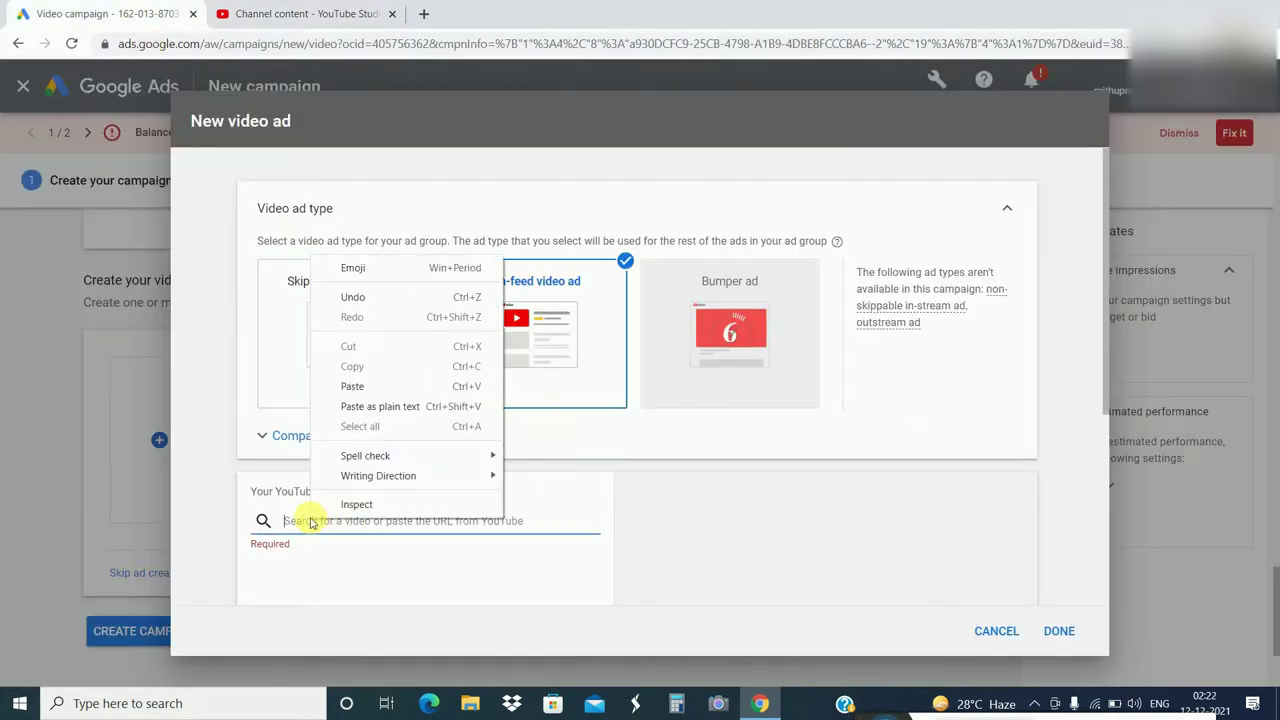
click(360, 386)
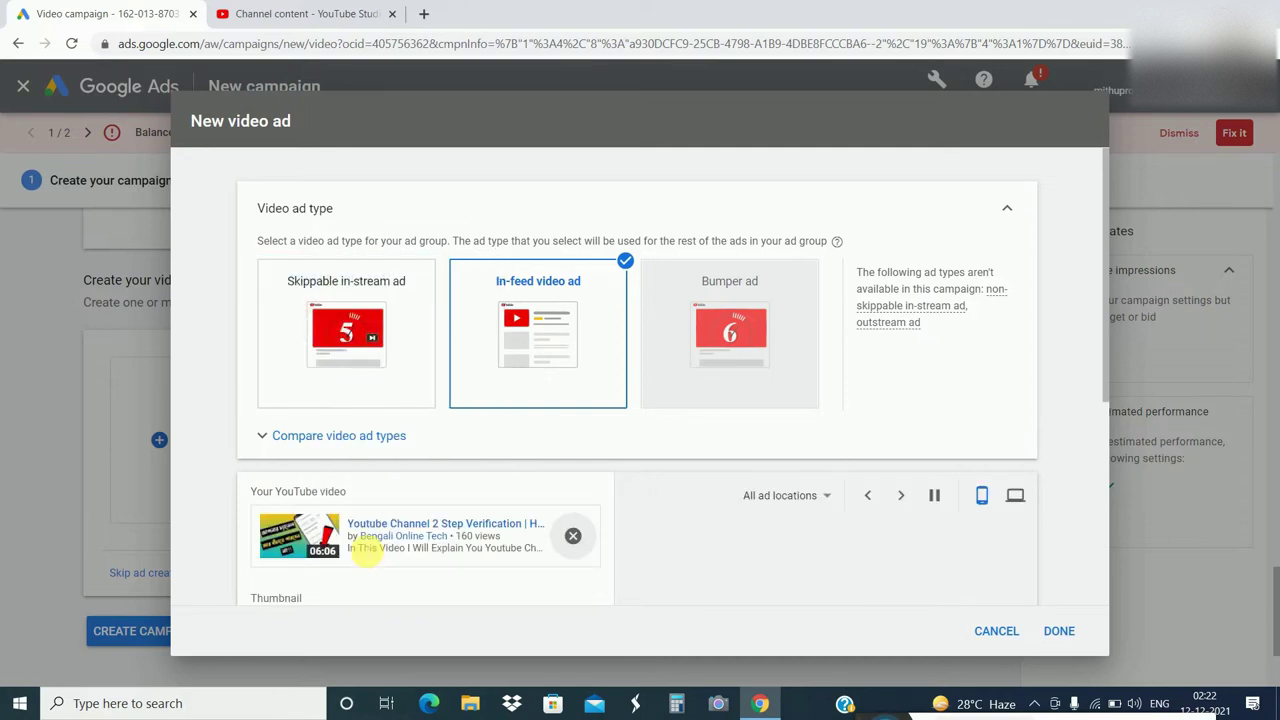
- Enter "Youthube Channel 2 Step Verification" as the ad's headline, correcting the abbreviated word "Channel"
scroll(410, 566, down, 5)
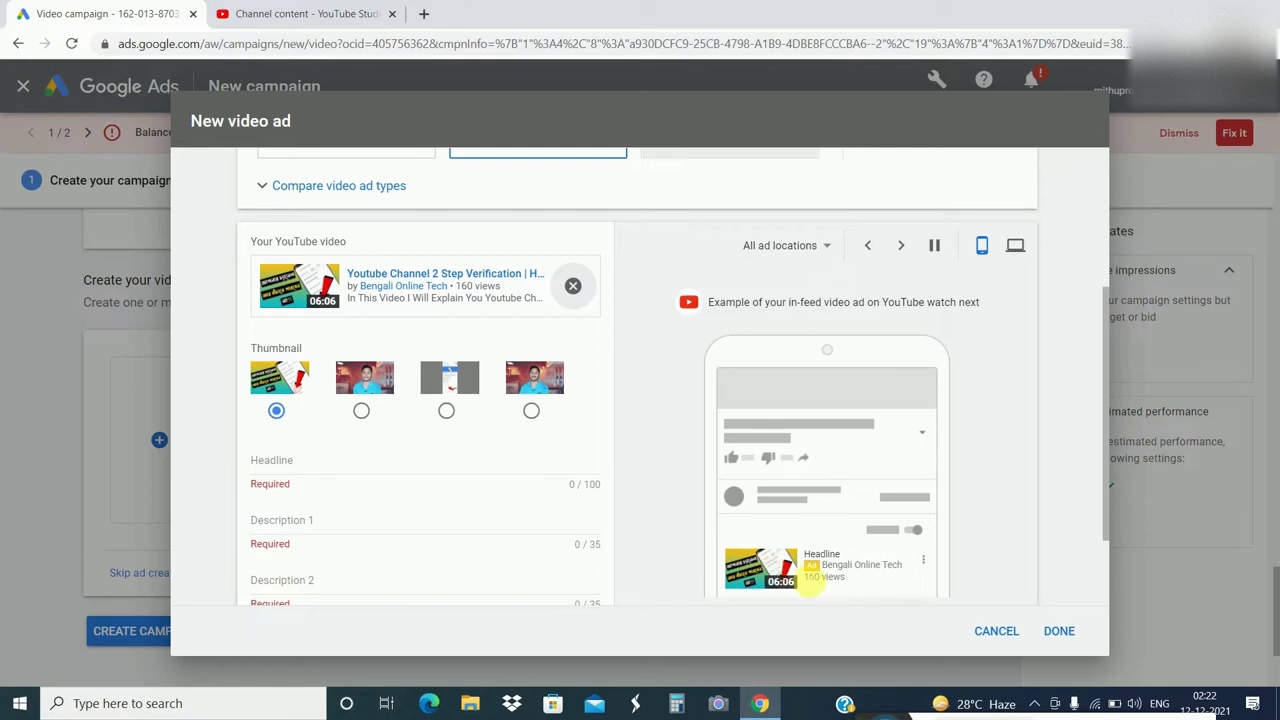
scroll(783, 520, up, 1)
scroll(780, 500, down, 2)
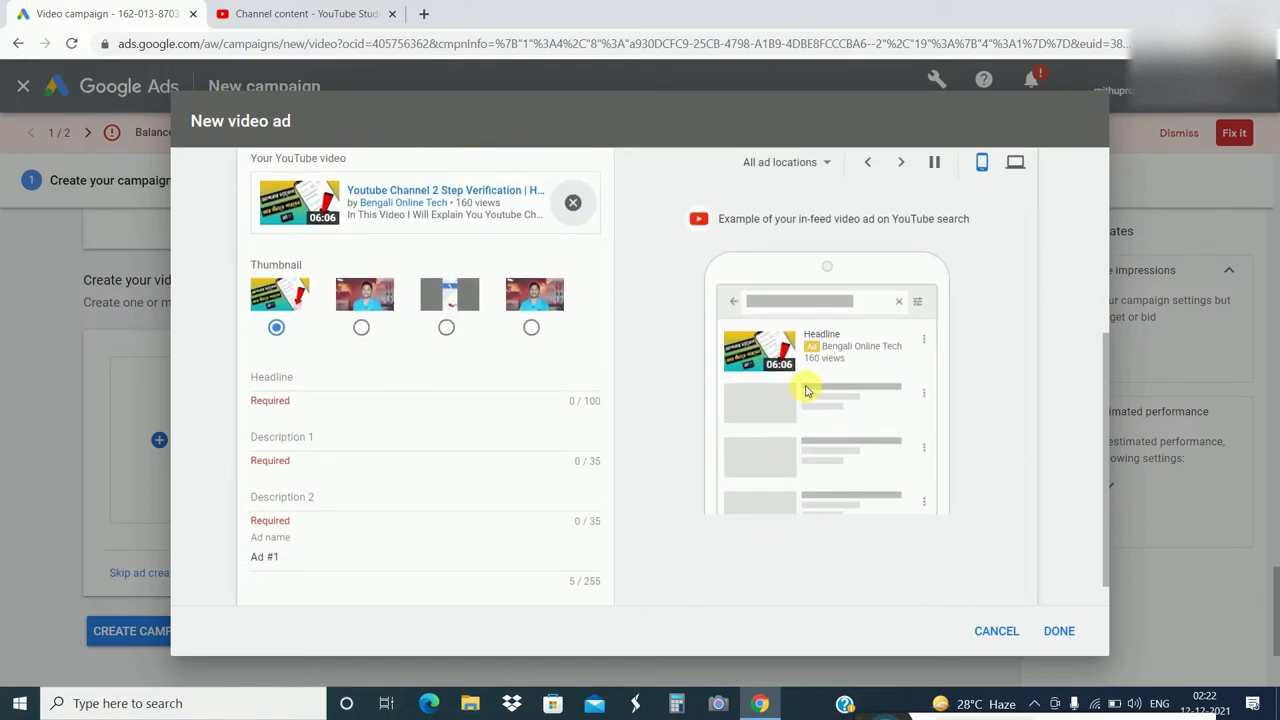
scroll(806, 445, down, 1)
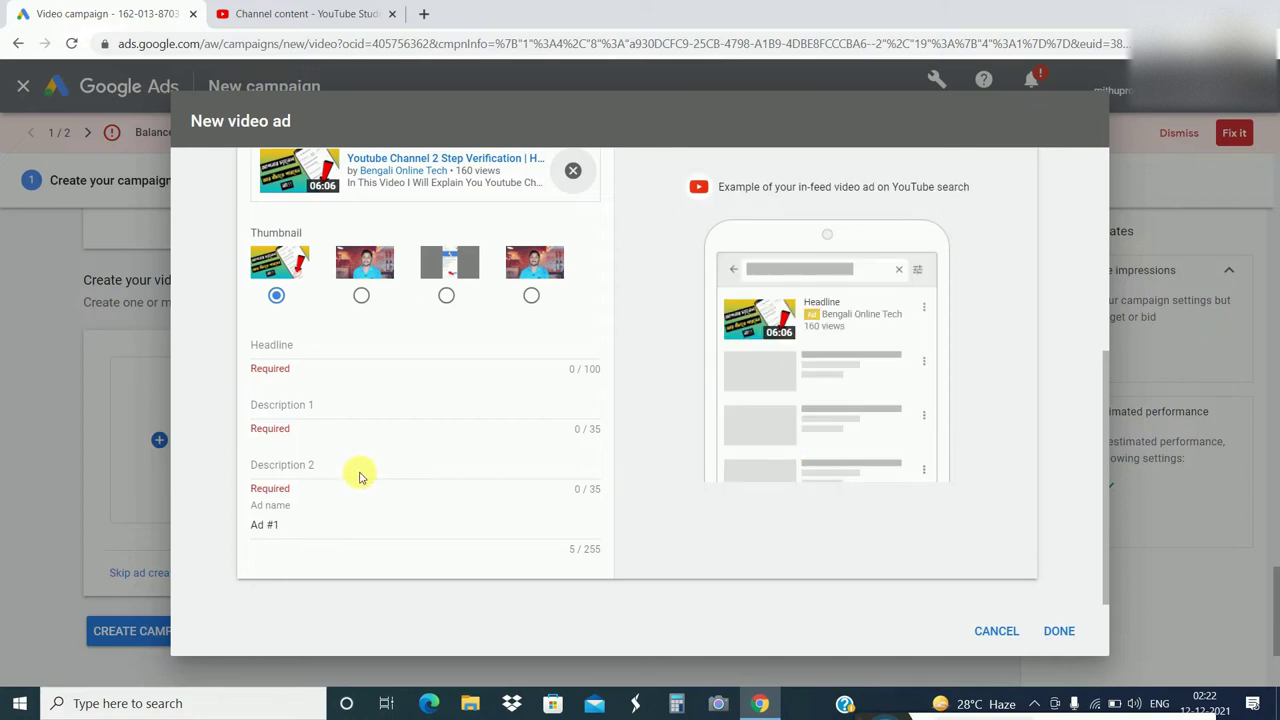
click(298, 352)
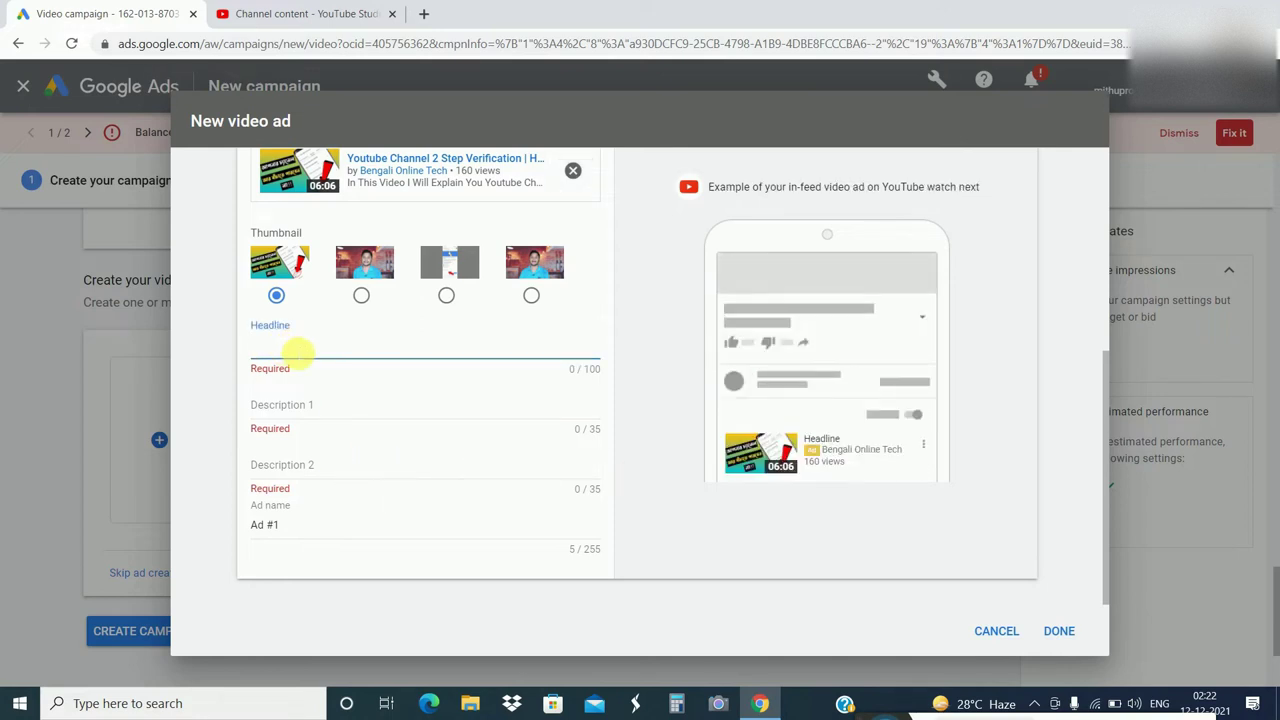
text(outhu)
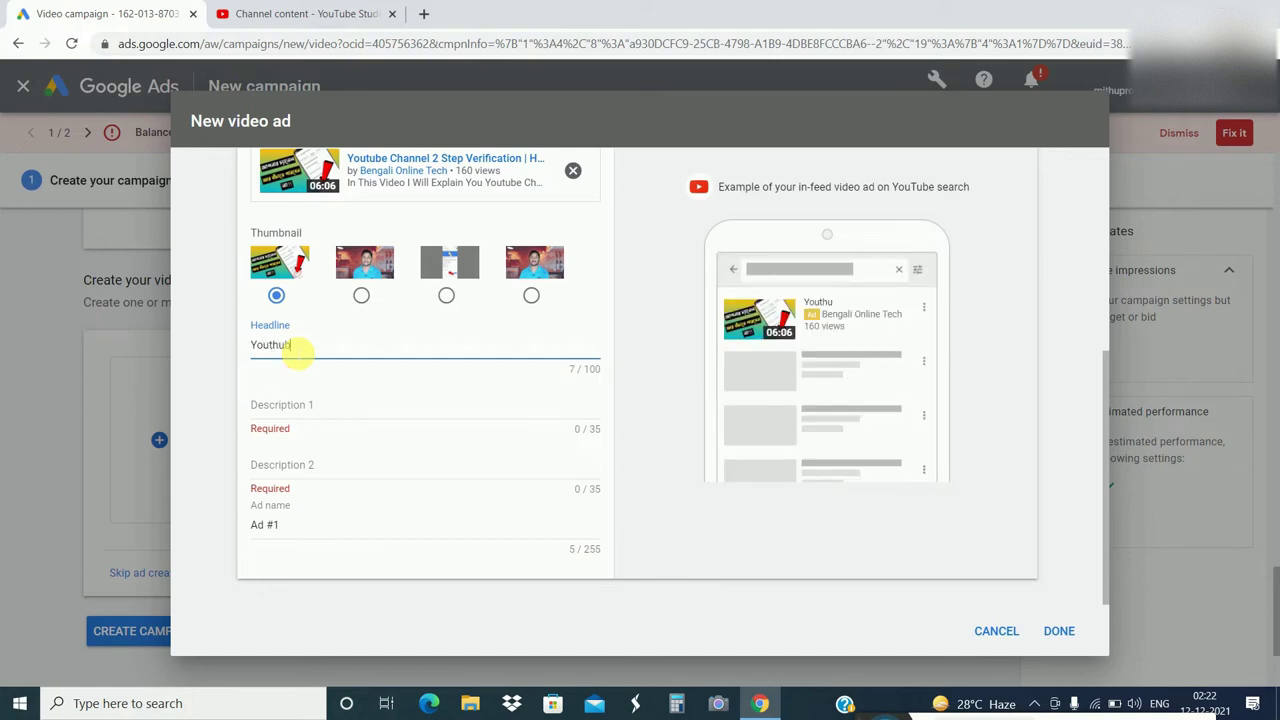
text(be chnl 2 Step Ver)
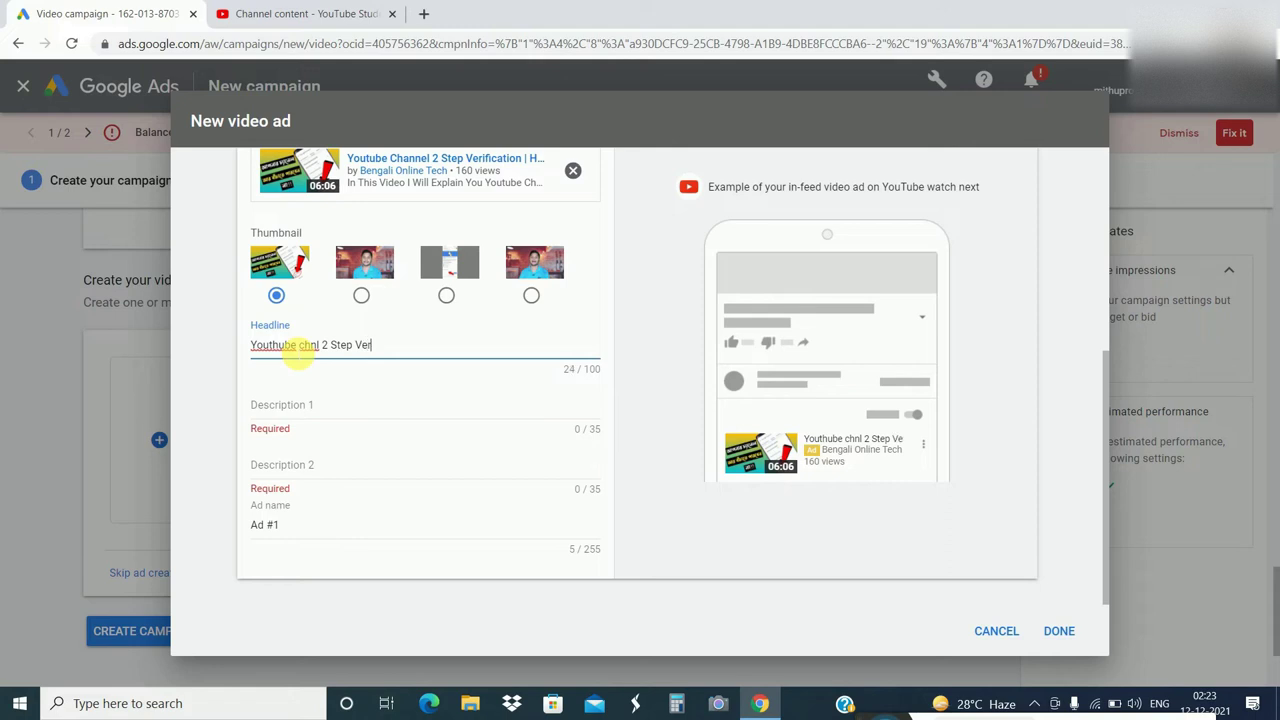
text(ification)
triple_click(298, 346)
right_click(305, 345)
click(337, 408)
click(306, 346)
right_click(305, 345)
click(340, 360)
- Copy the whole headline and paste it as Description 1
triple_click(337, 345)
right_click(337, 345)
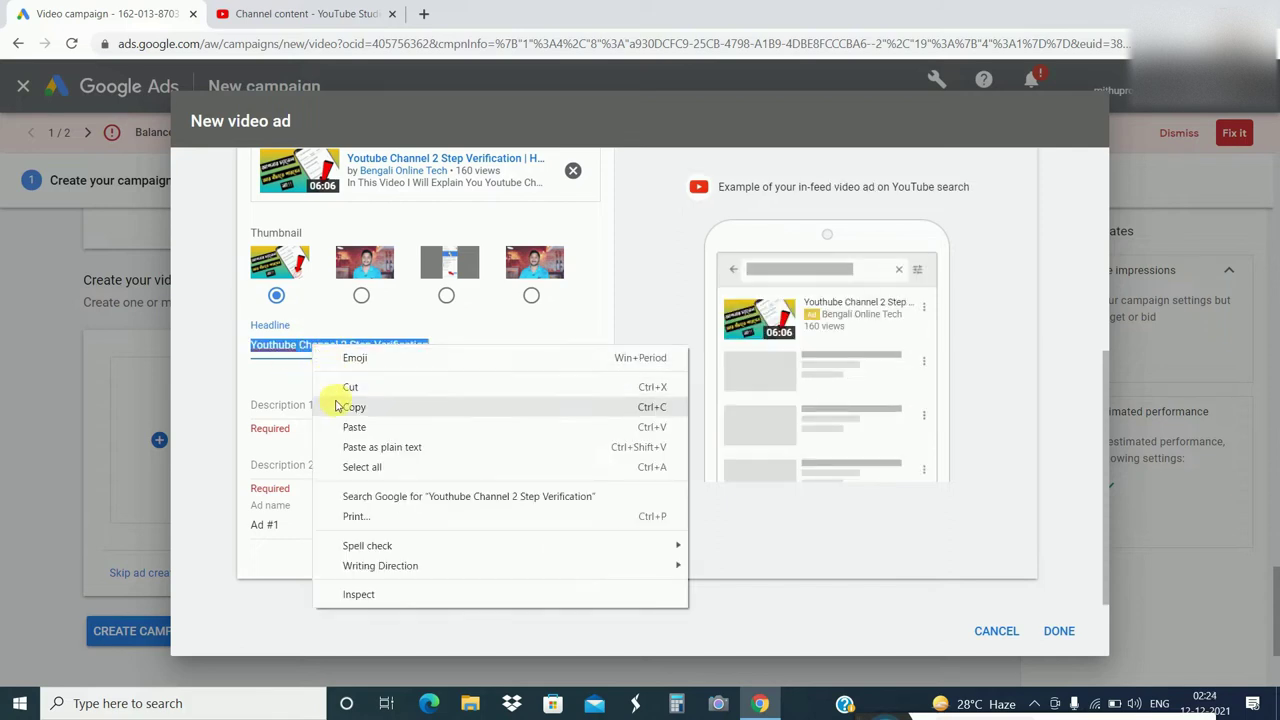
click(337, 406)
click(272, 404)
right_click(272, 404)
click(292, 517)
- Paste the headline into Description 2 and edit it to read "2 Step Verification process"
right_click(305, 470)
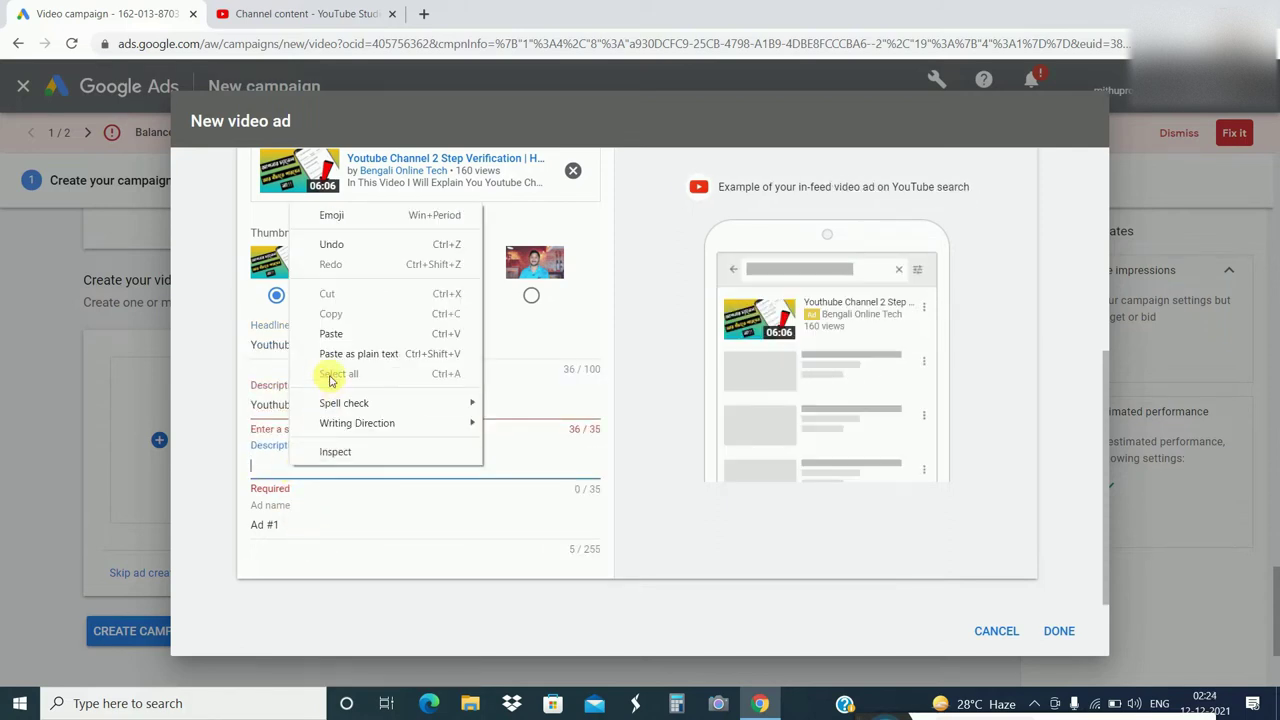
click(330, 333)
key(shift+Home)
key(BackSpace)
text(n)
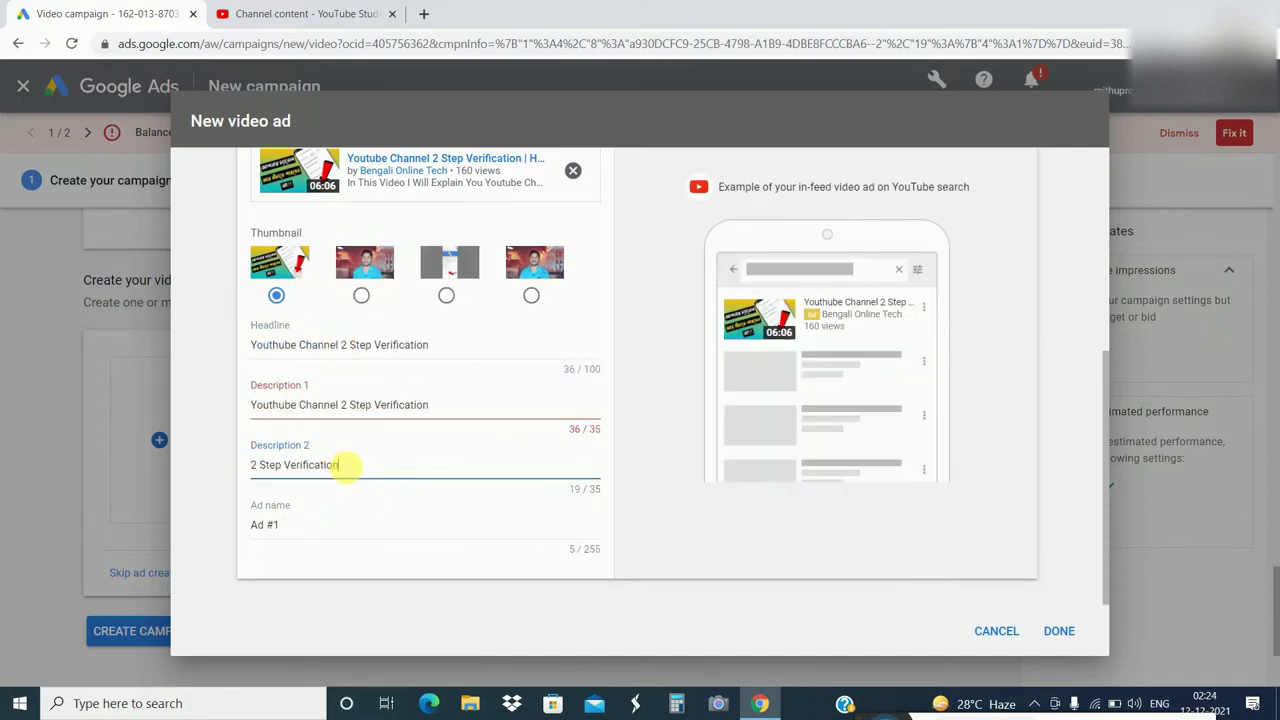
text(rocess)
- Replace the ad name with the copied text "Youthube Channel 2 Step Verification"
click(298, 527)
triple_click(274, 525)
right_click(274, 525)
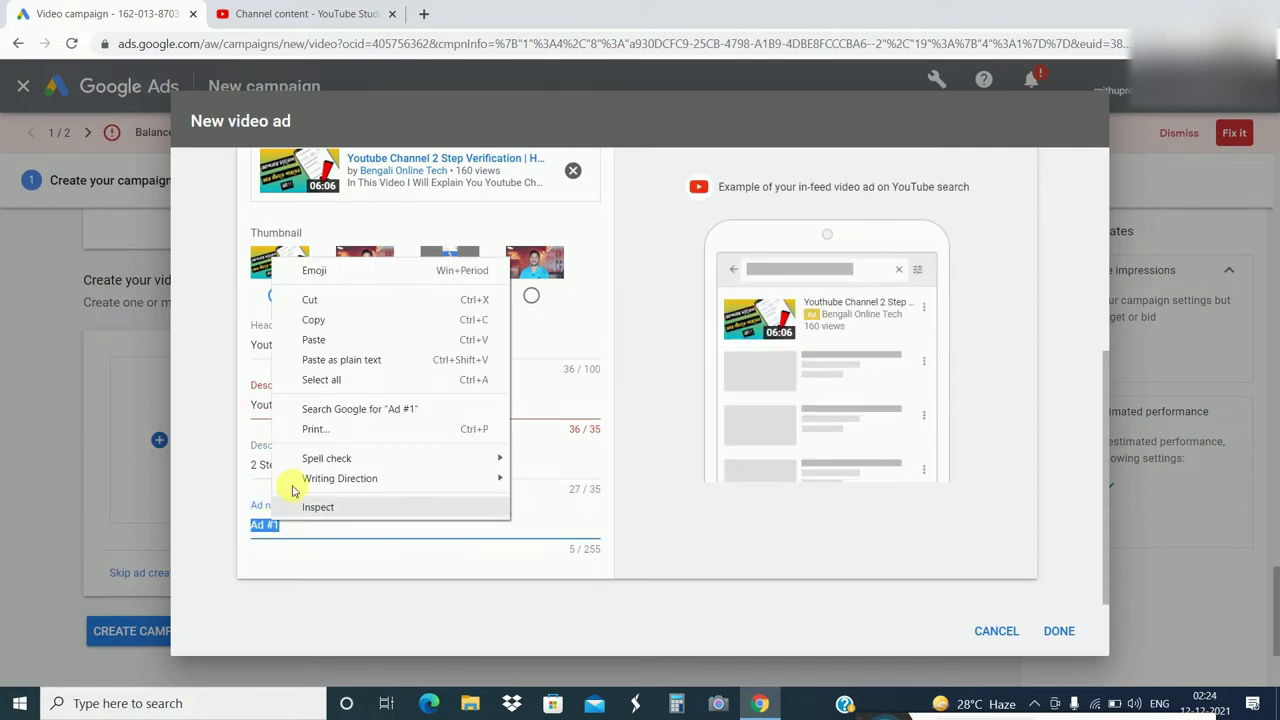
click(331, 341)
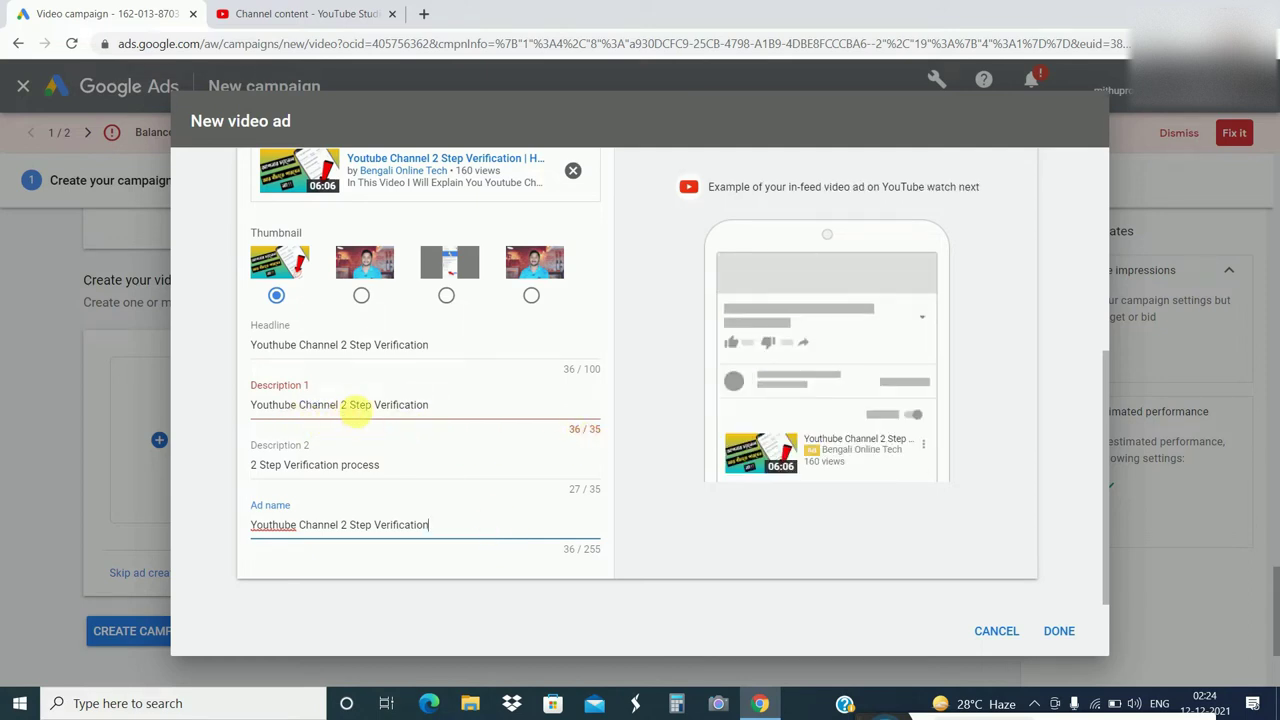
- Shorten Description 1 to "Youthube Channel 2Step Verification" by removing the space before "Step"
click(350, 406)
key(BackSpace)
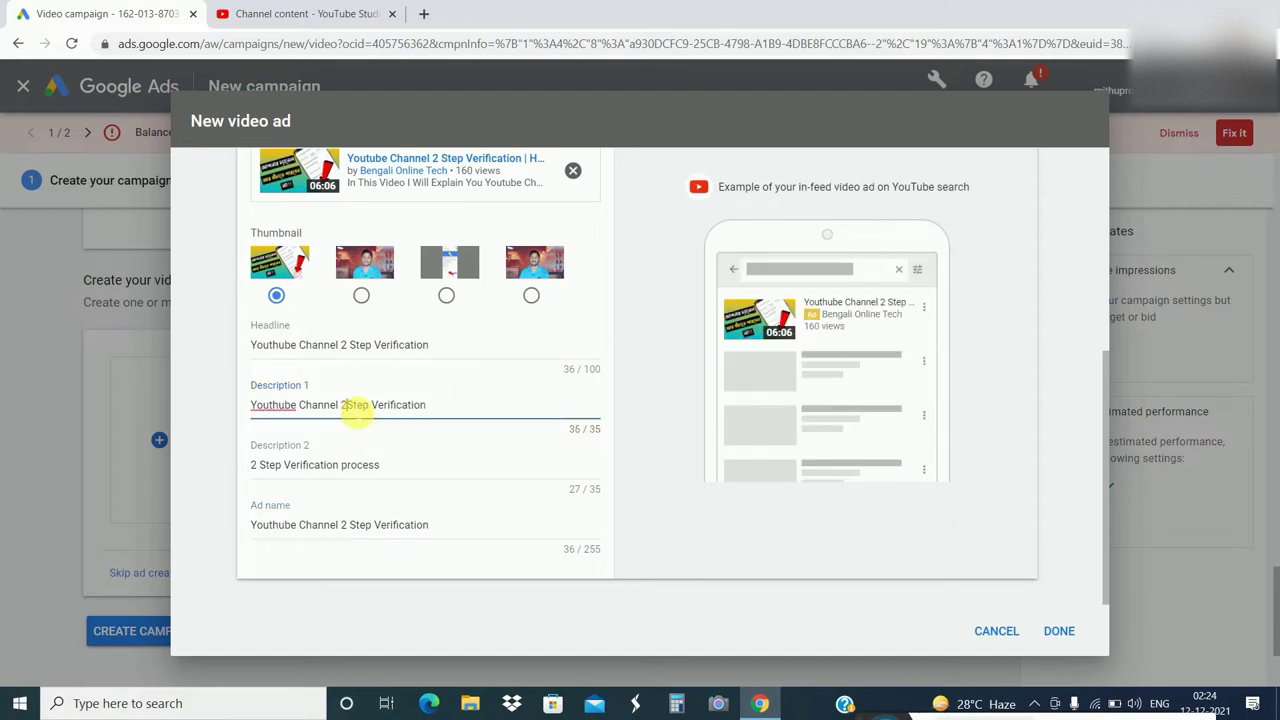
click(406, 496)
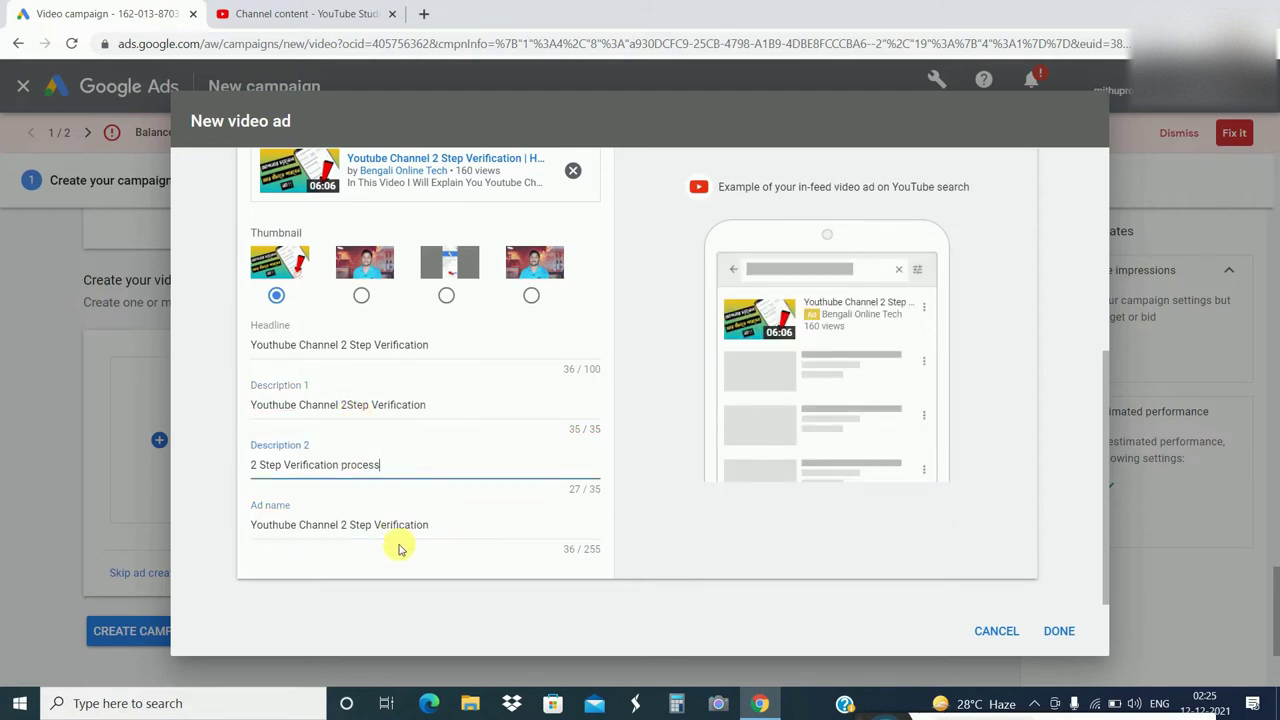
- Check the in-feed ad's type, video and texts, and finish creating the ad
scroll(531, 546, up, 3)
scroll(531, 546, up, 1)
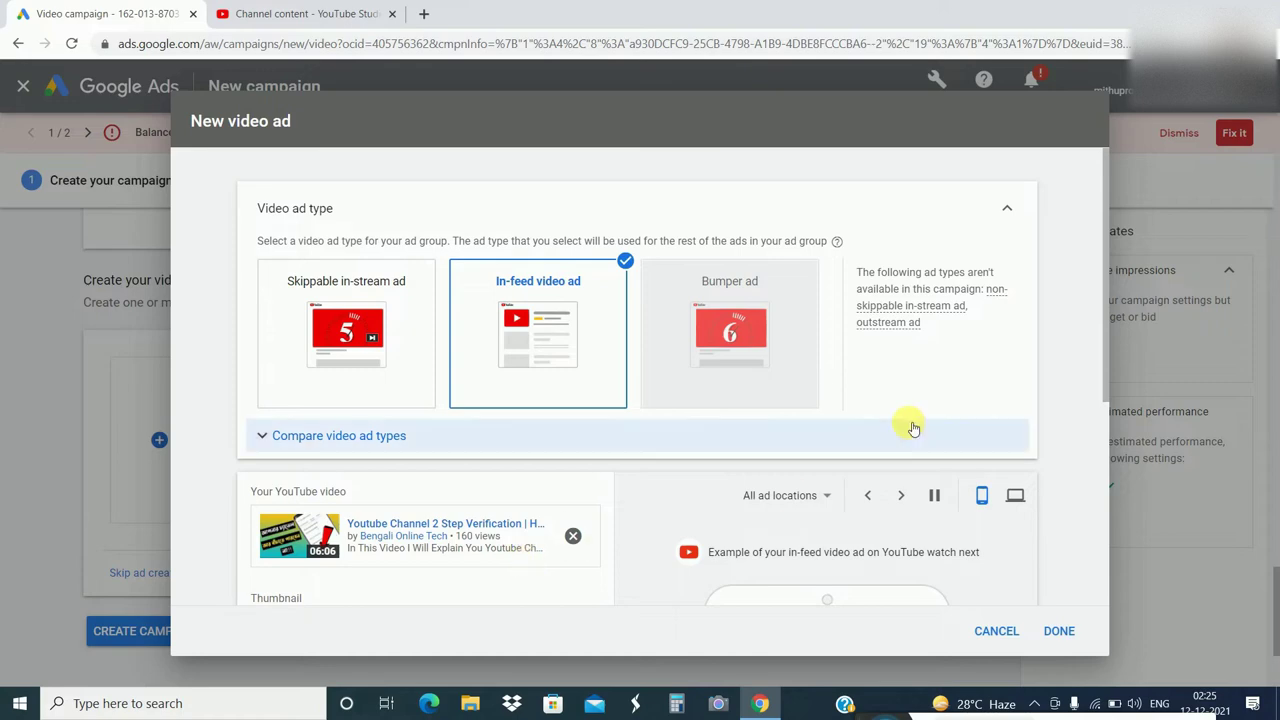
scroll(703, 562, down, 4)
scroll(703, 562, down, 1)
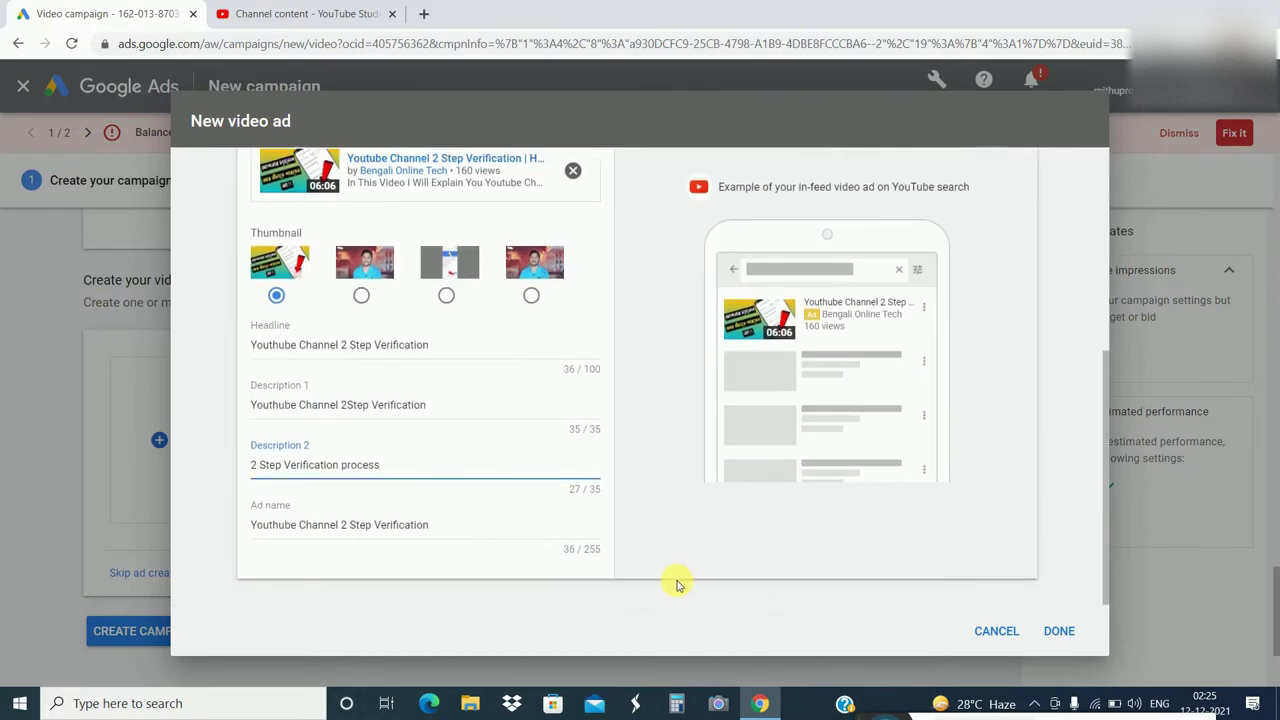
click(1059, 631)
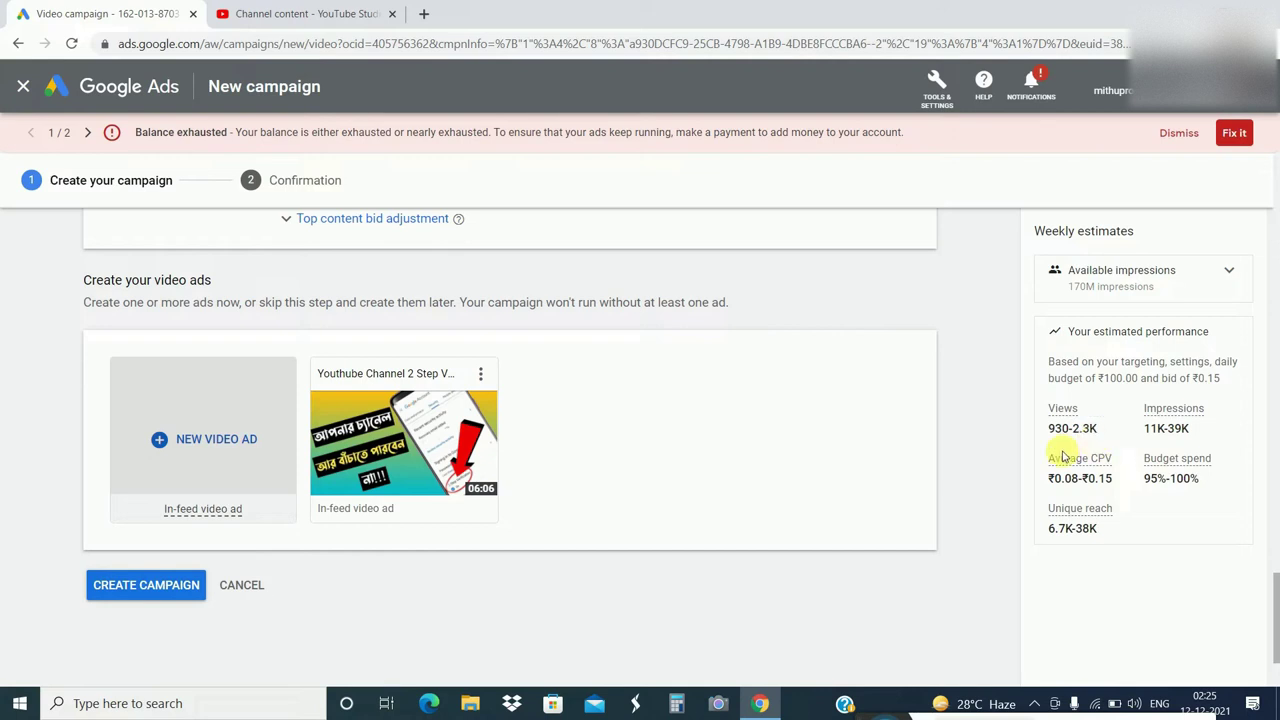
- Review the ad group's placements and bidding, and expand the audience segments to look through the suggestions
scroll(785, 543, up, 3)
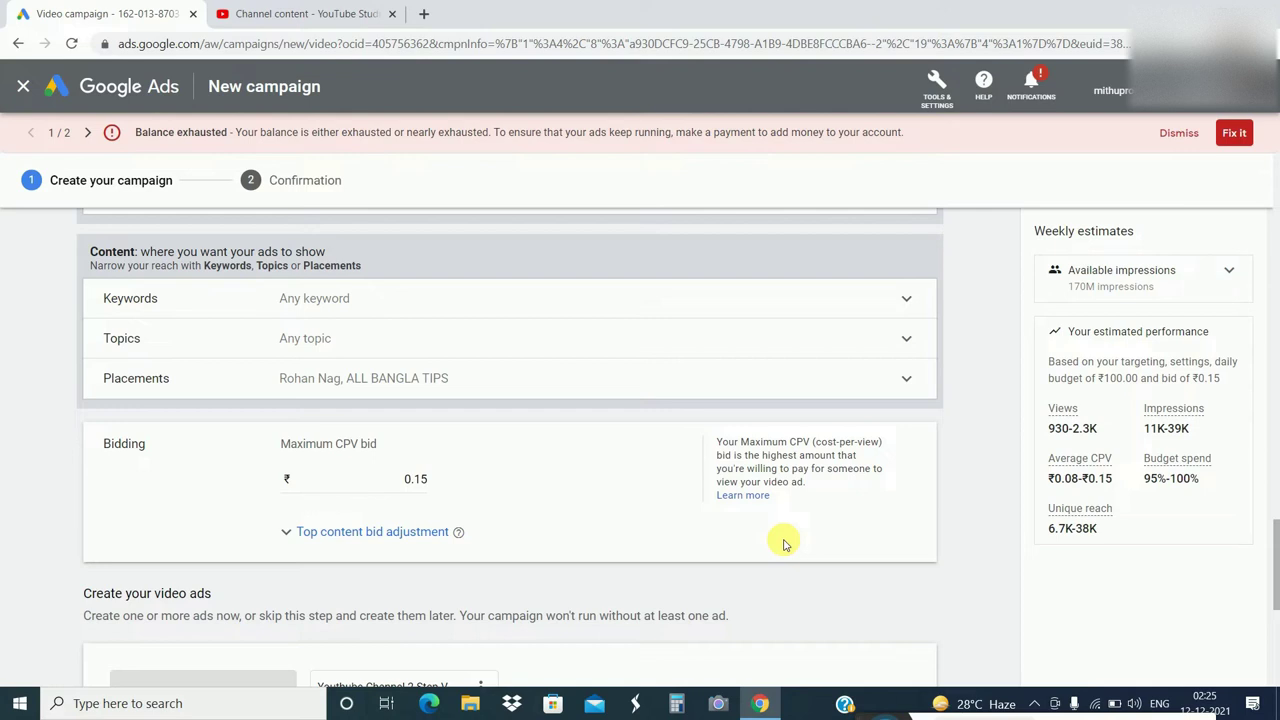
scroll(785, 543, up, 1)
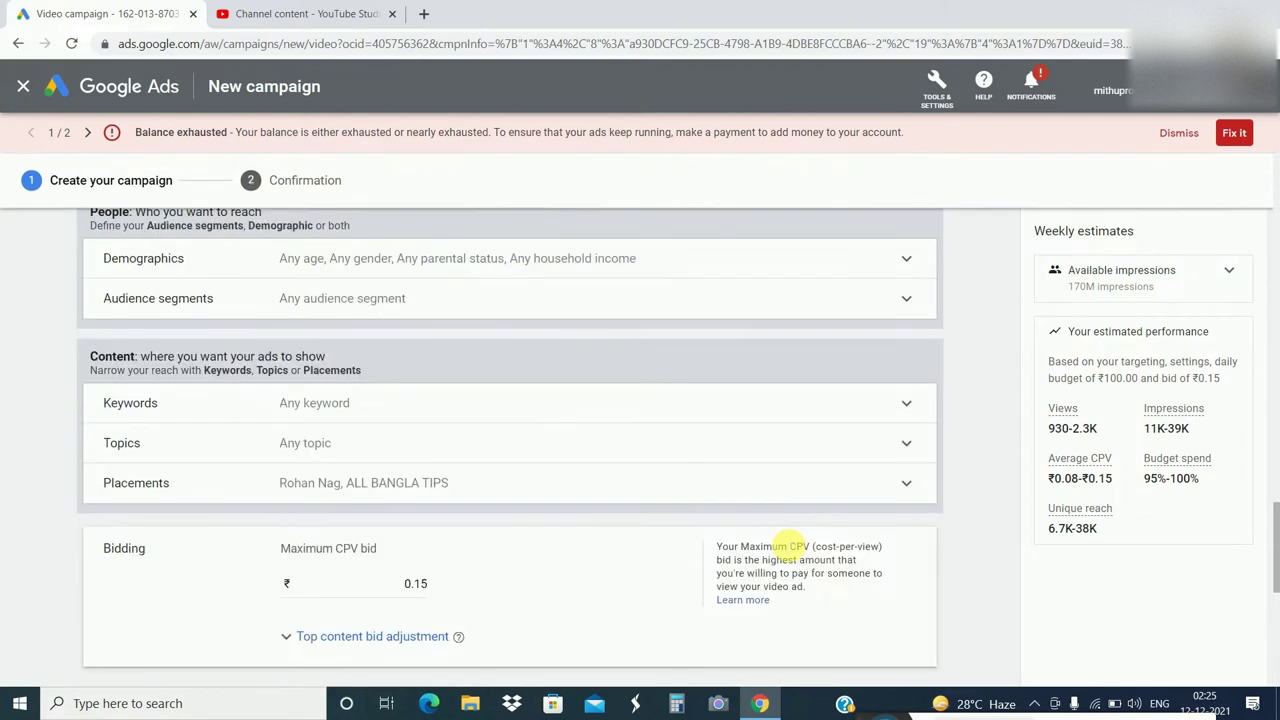
click(397, 298)
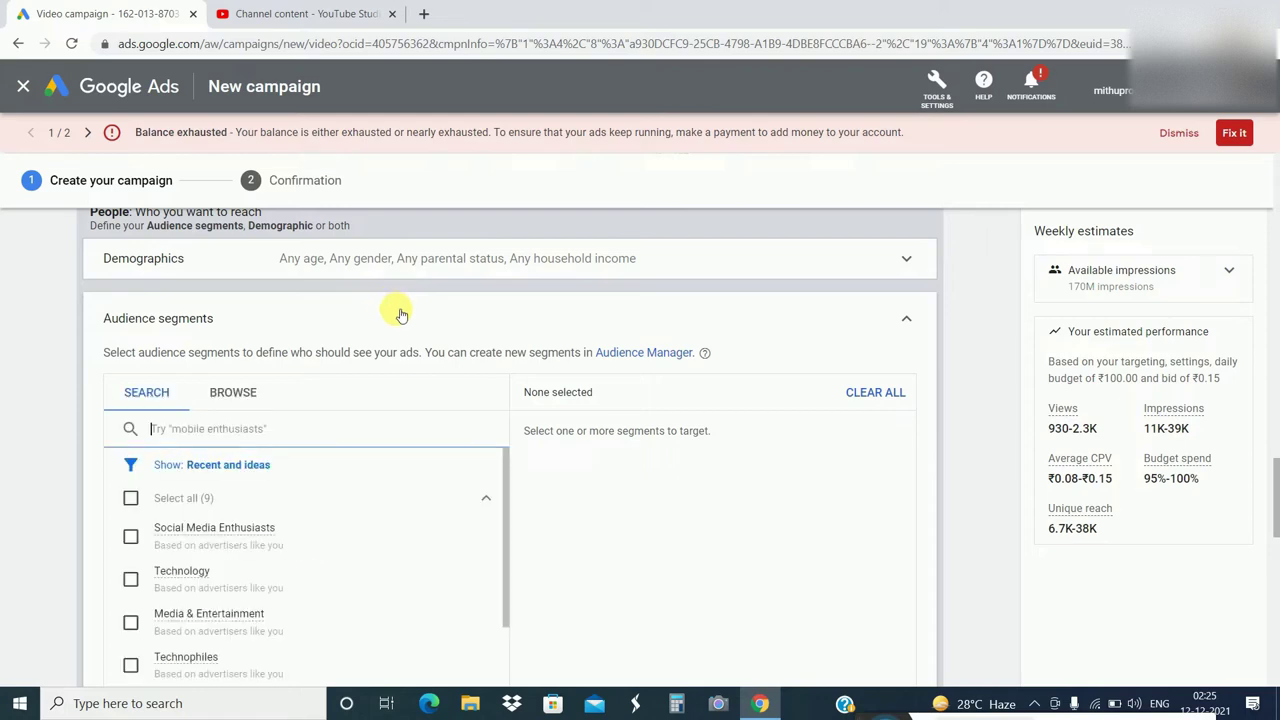
scroll(160, 490, up, 1)
scroll(270, 547, down, 1)
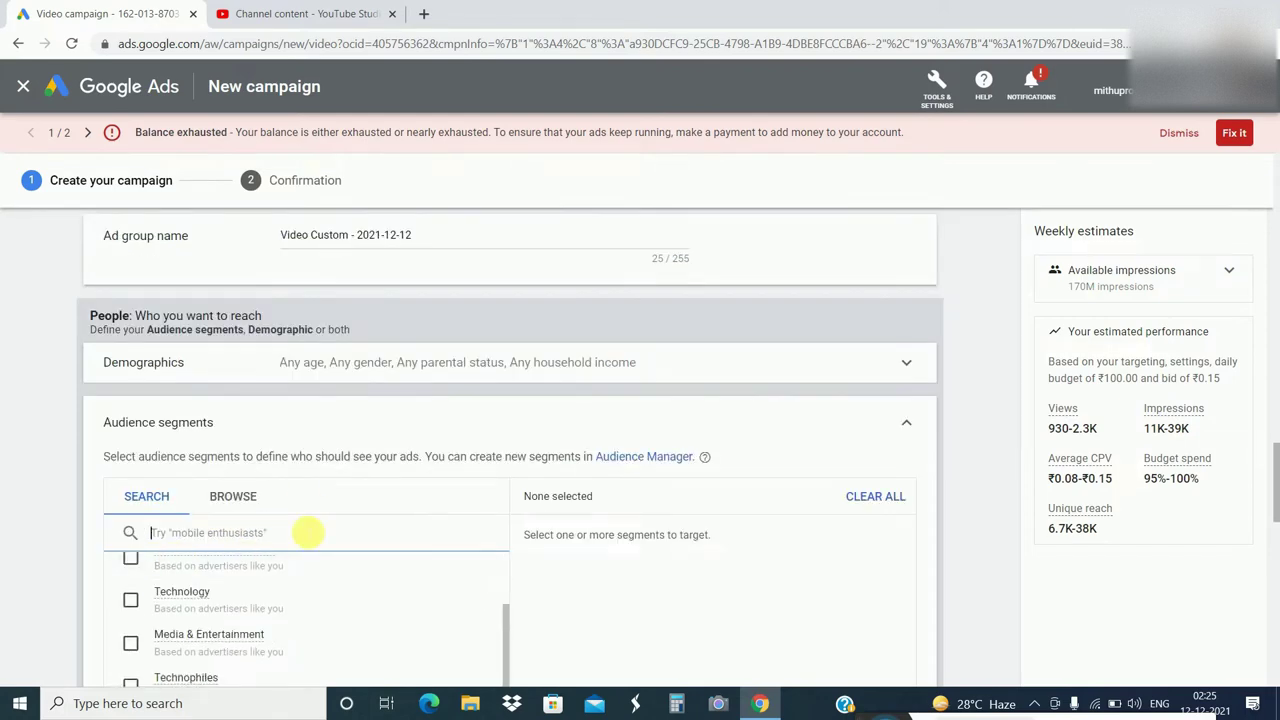
scroll(457, 420, down, 1)
scroll(820, 457, down, 10)
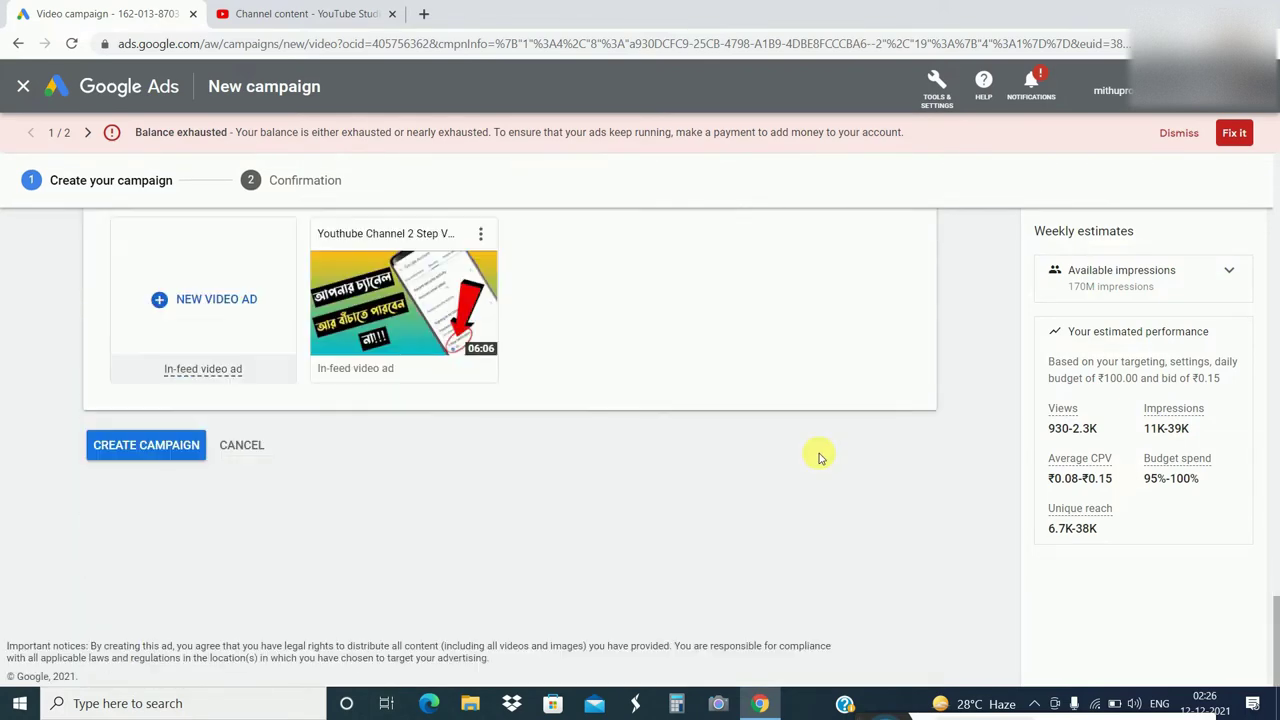
- Create the campaign, continue to it, and open its Video Custom - 2021-12-12 ad group
click(138, 446)
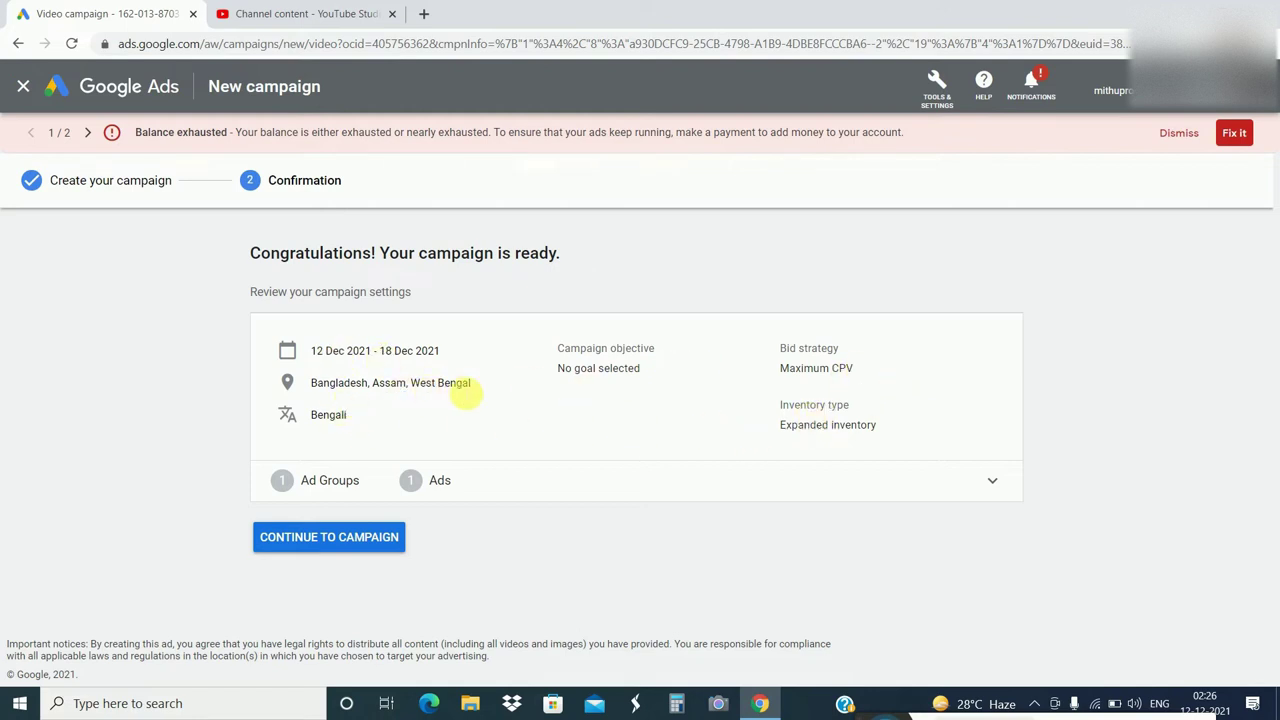
click(329, 537)
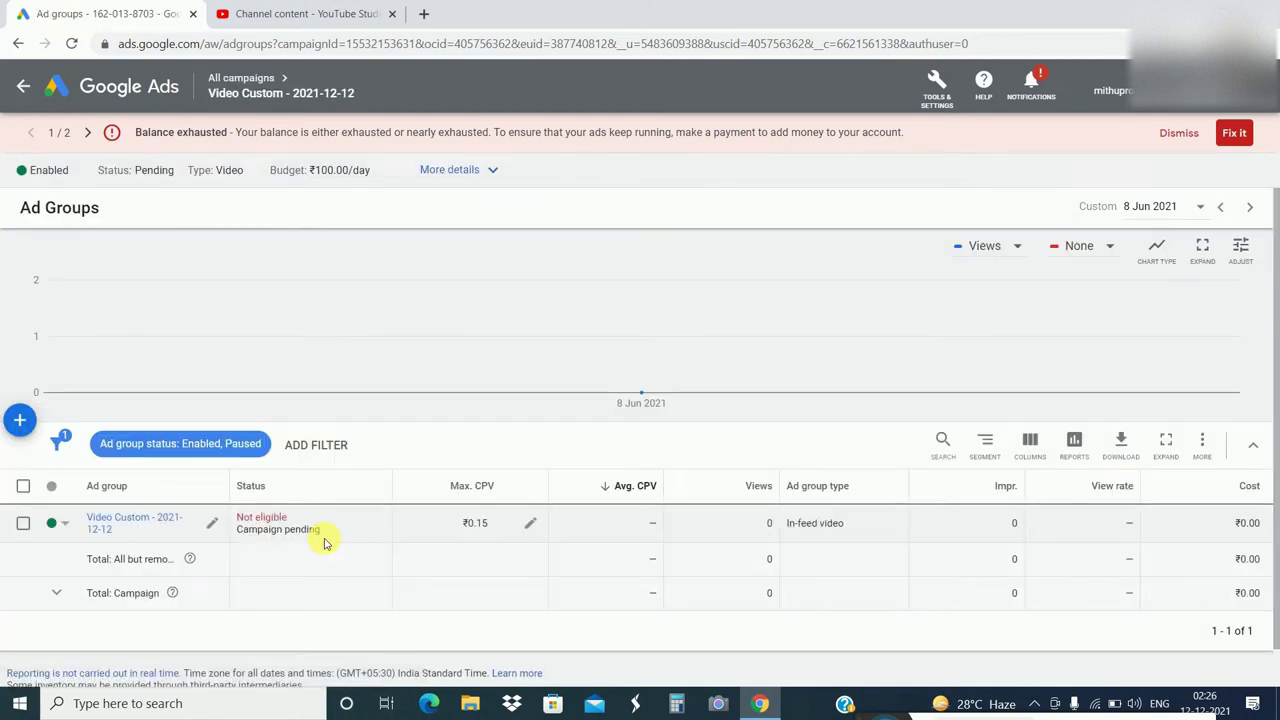
click(125, 520)
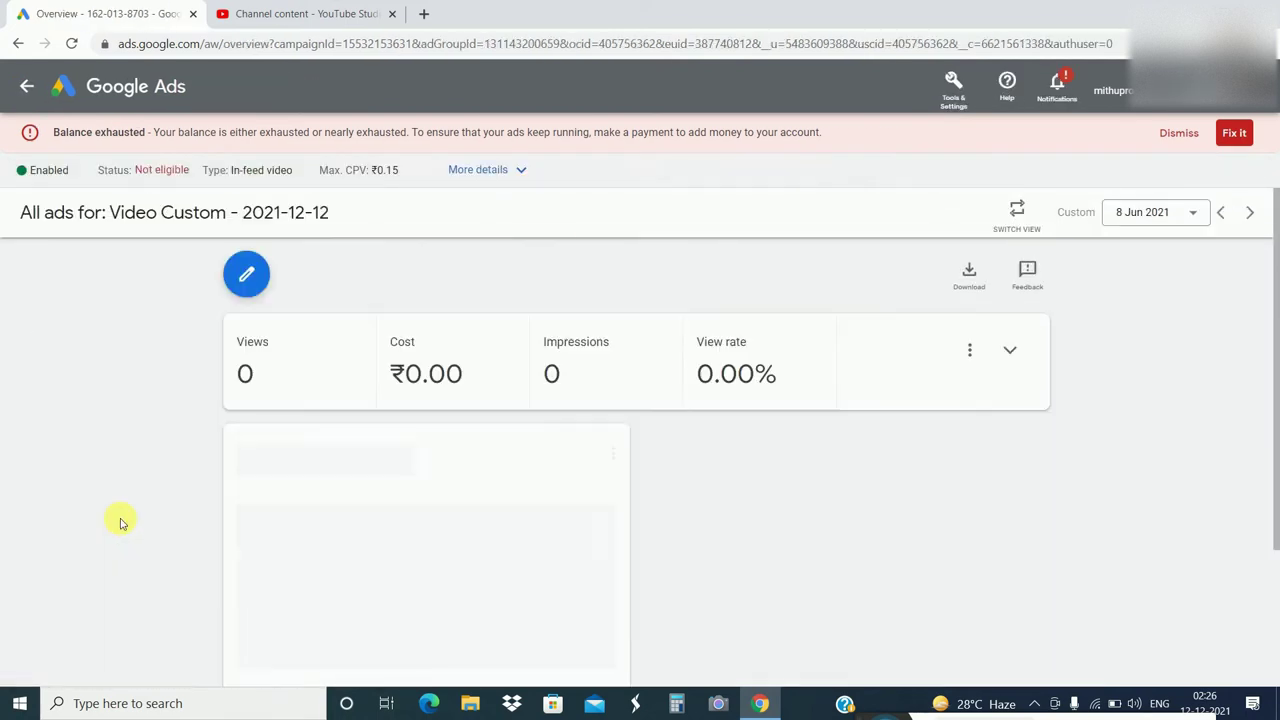
- Expand the ad group's performance chart, change the Cost metric to Clicks and then Impressions, and choose Avg. CPV for the third metric
click(1010, 347)
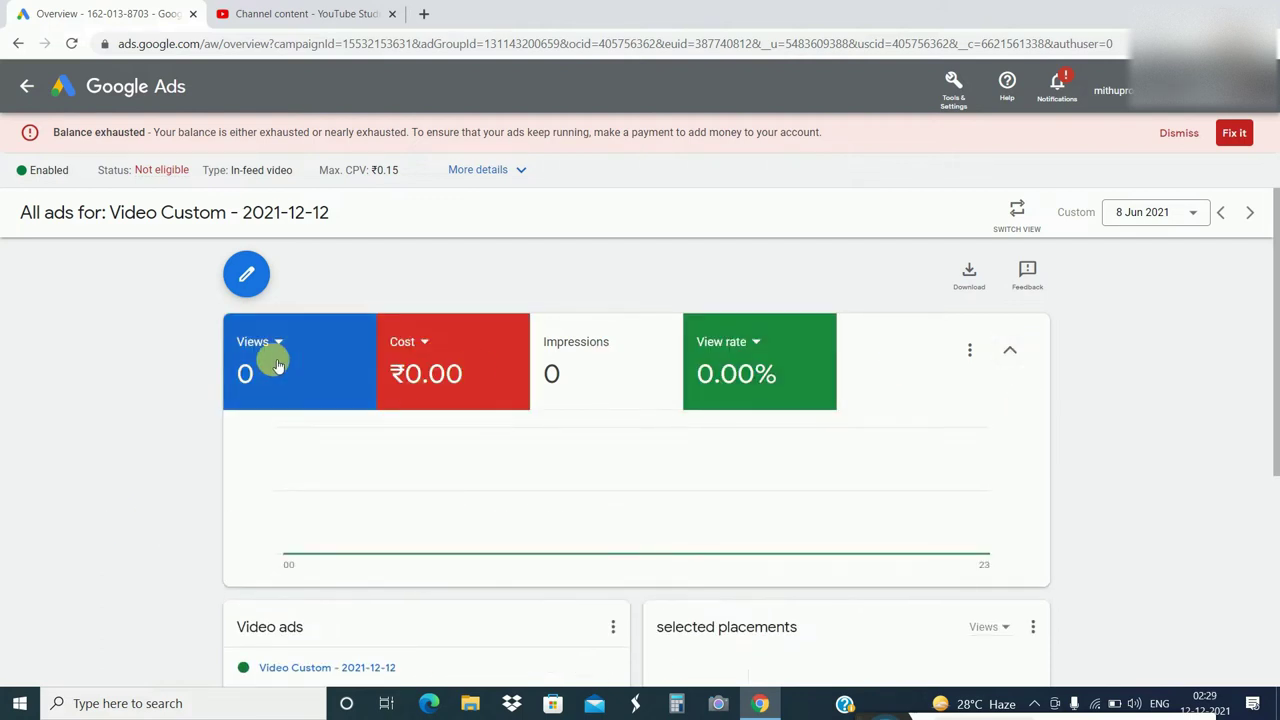
click(426, 345)
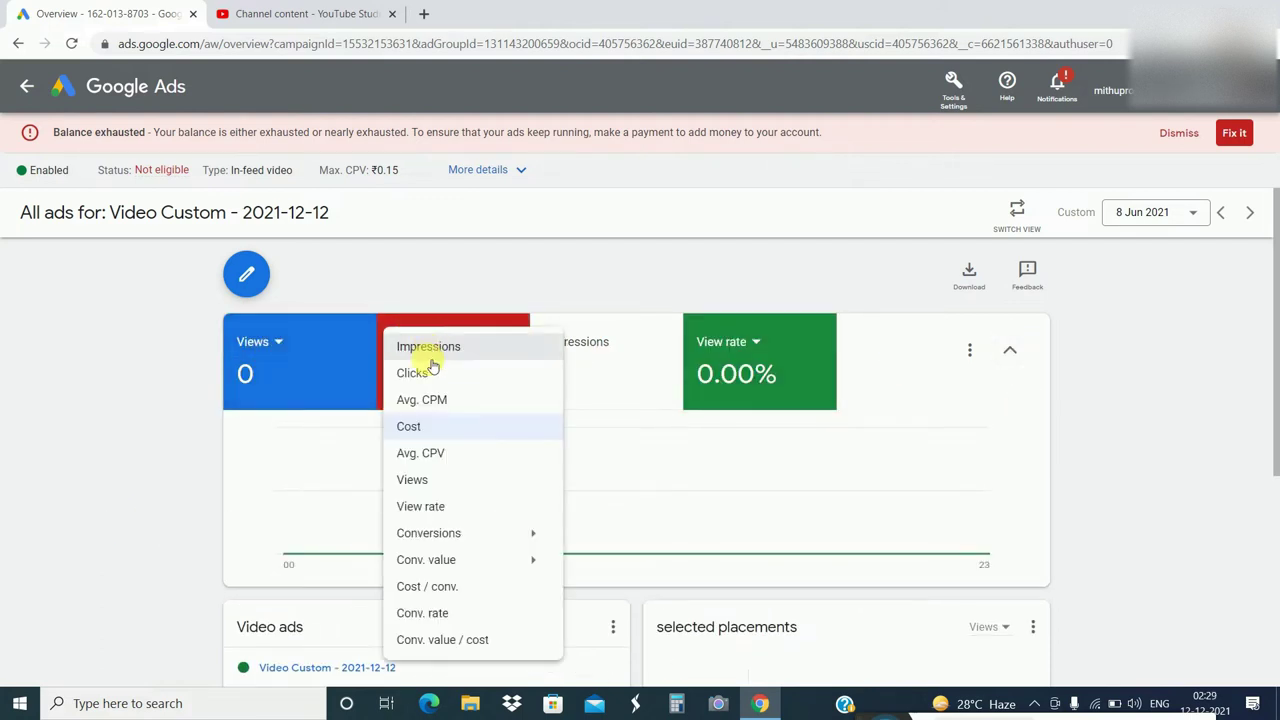
click(418, 372)
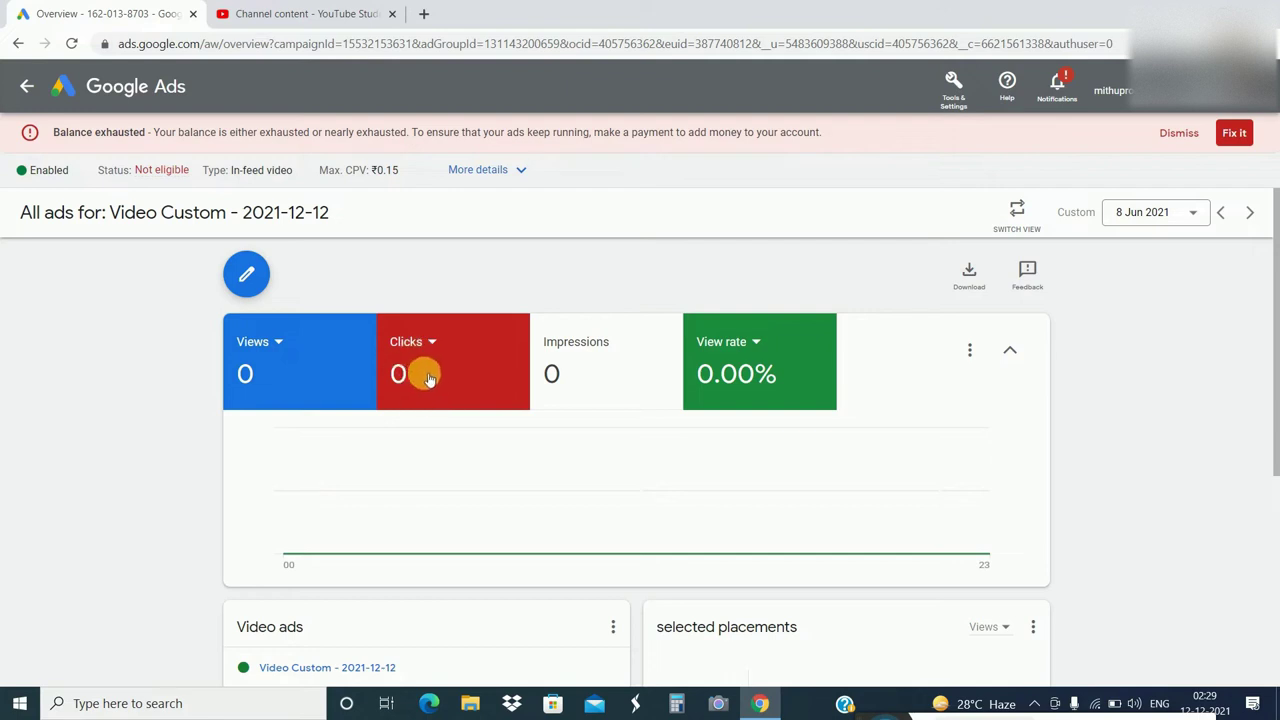
click(430, 341)
click(434, 347)
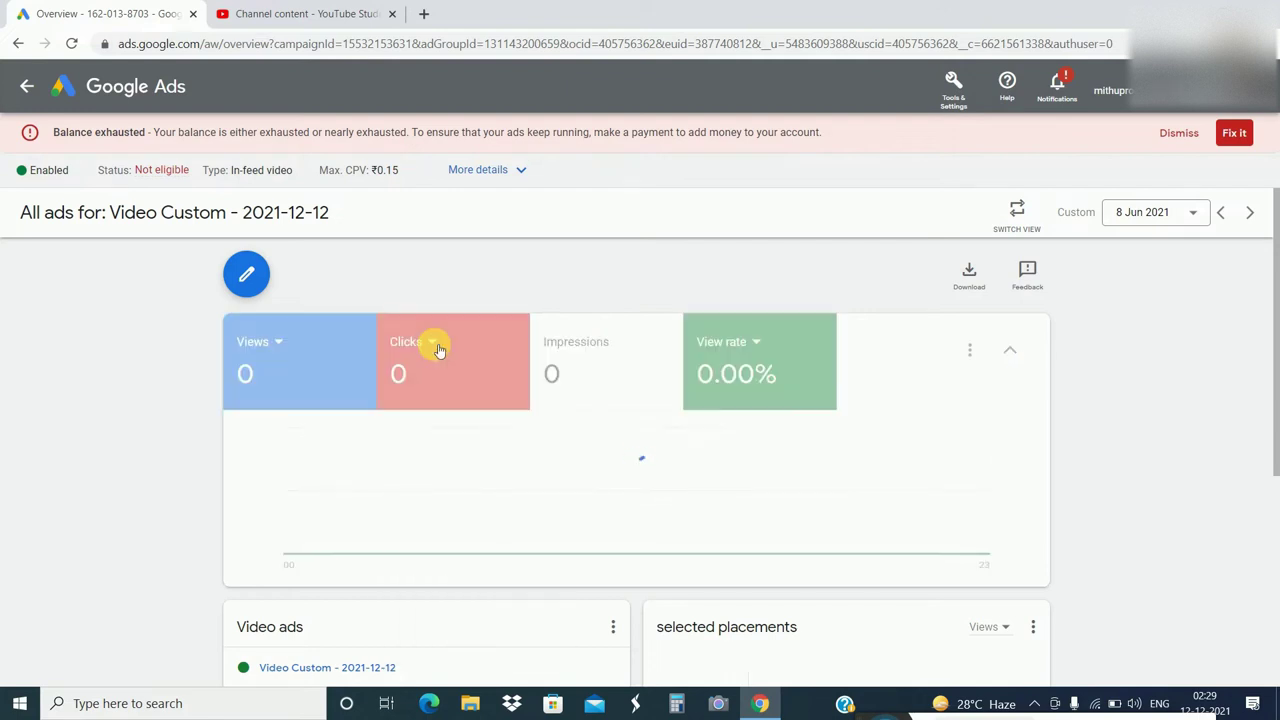
click(612, 346)
click(620, 343)
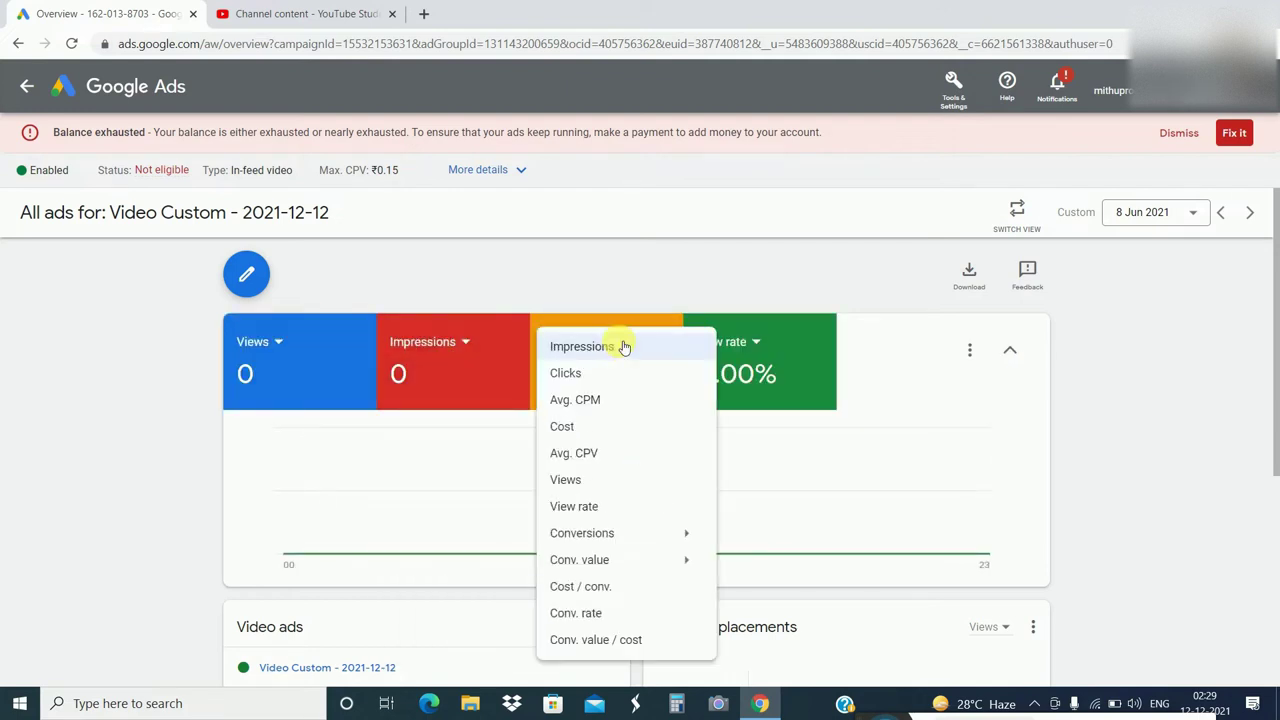
click(597, 452)
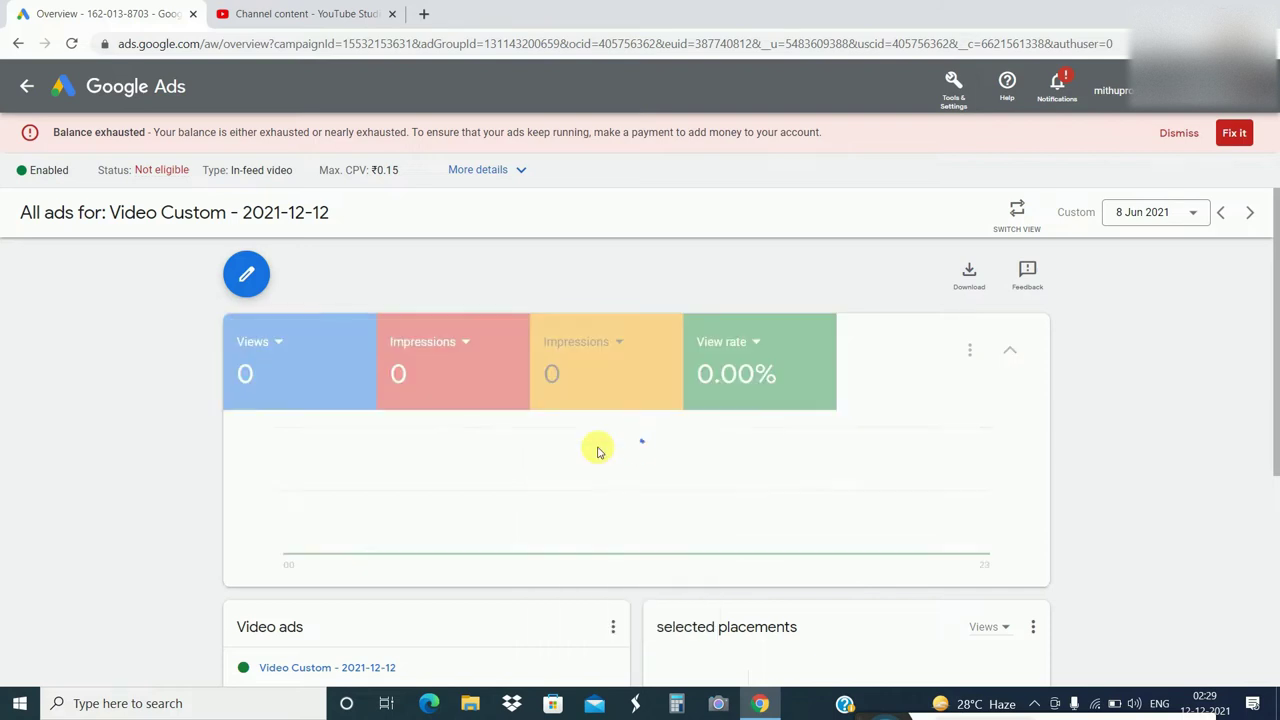
- Return to the list of all campaigns and open the Video Custom - 2021-12-12 campaign's settings for editing
click(29, 90)
click(29, 90)
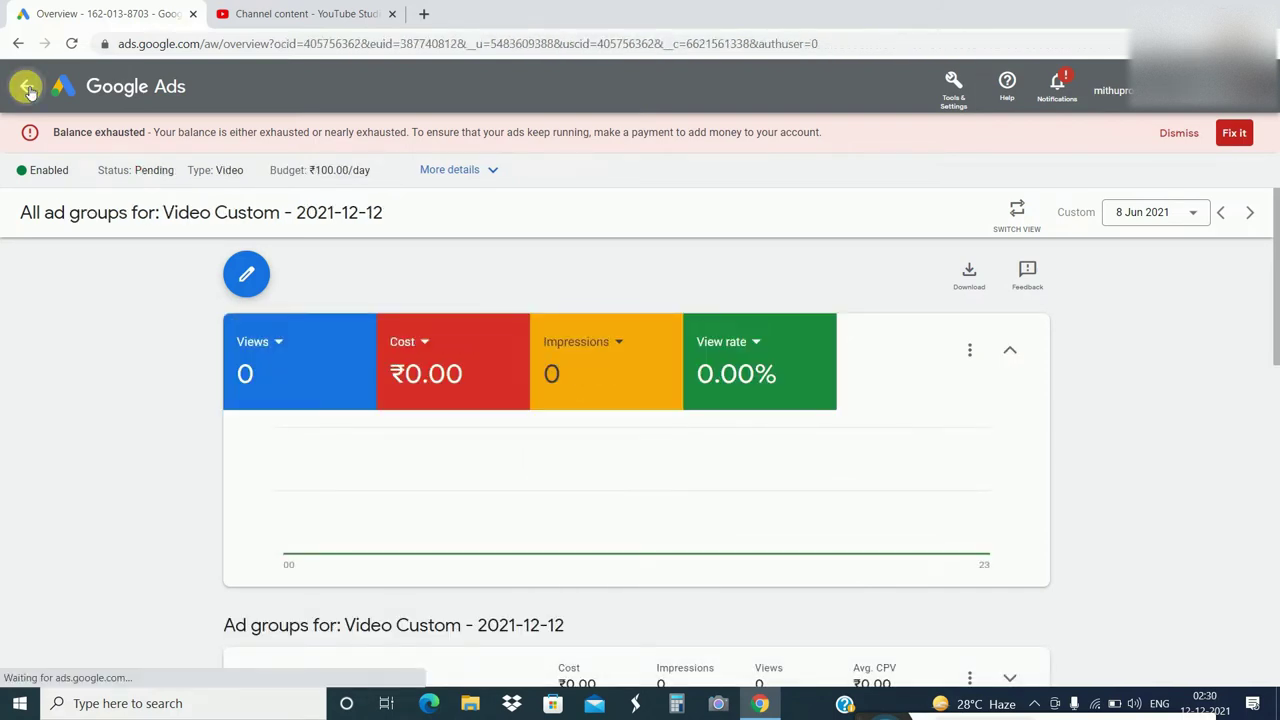
scroll(395, 410, down, 2)
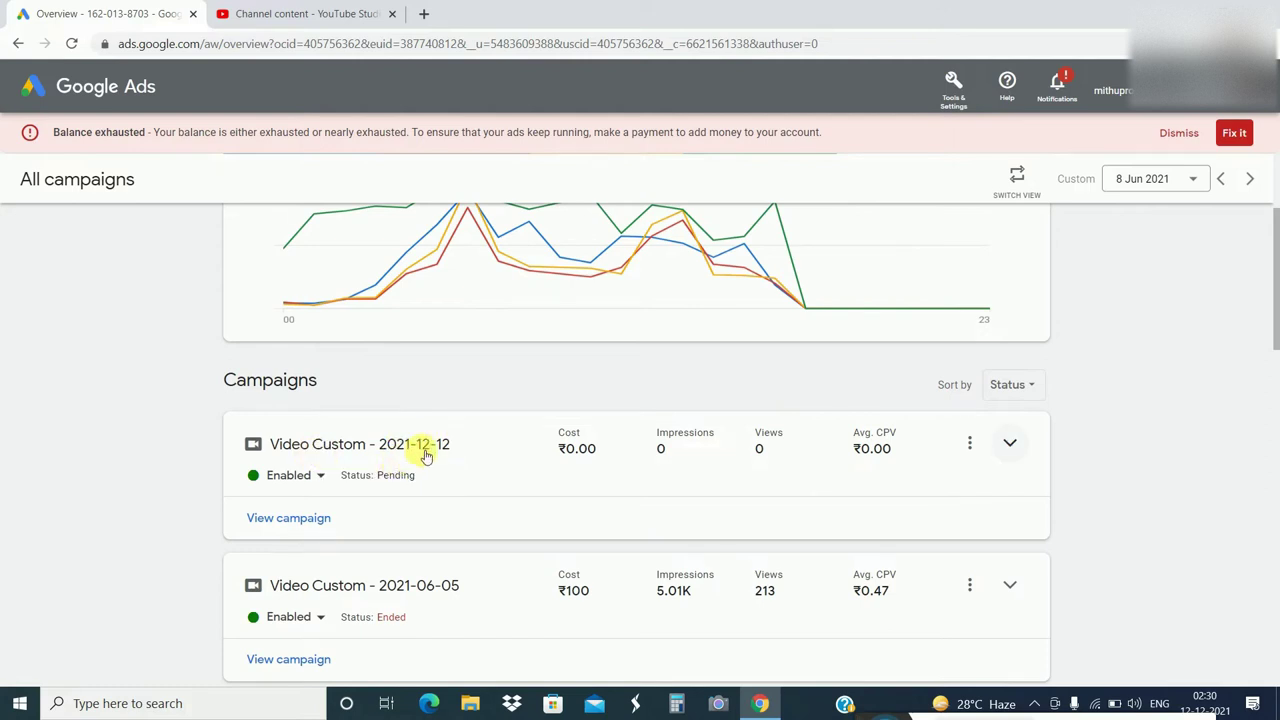
click(969, 443)
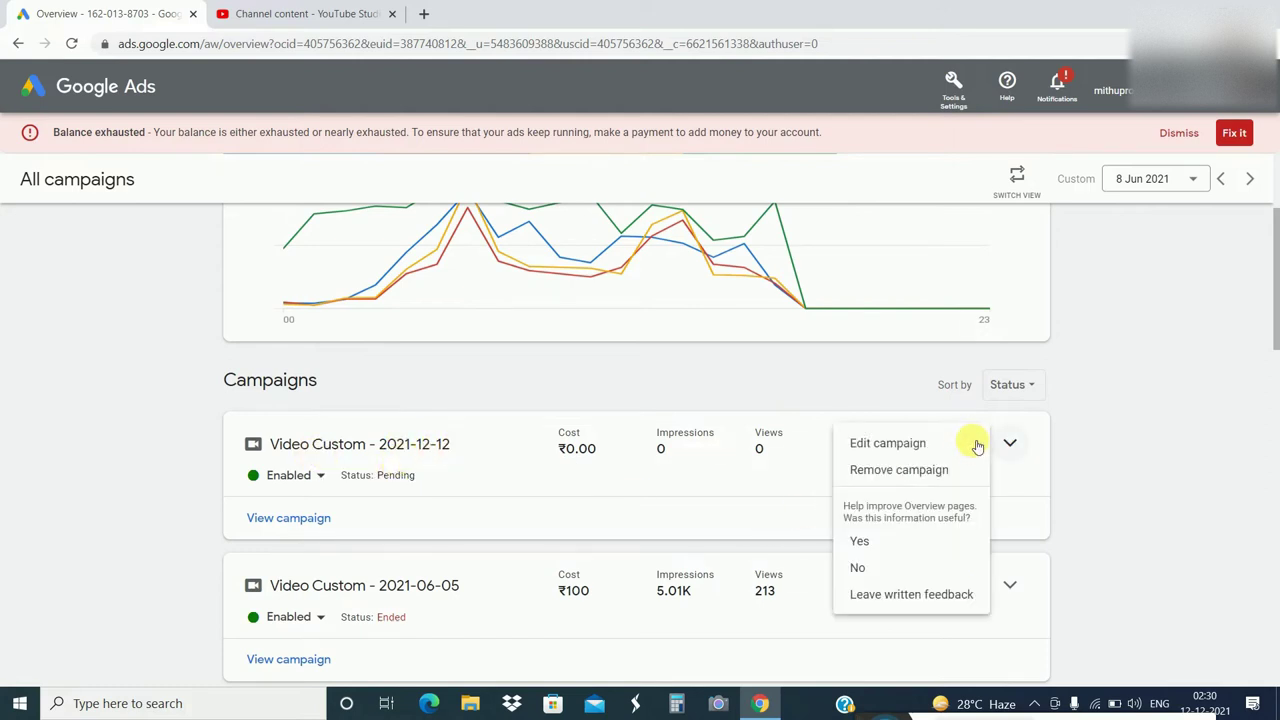
click(877, 445)
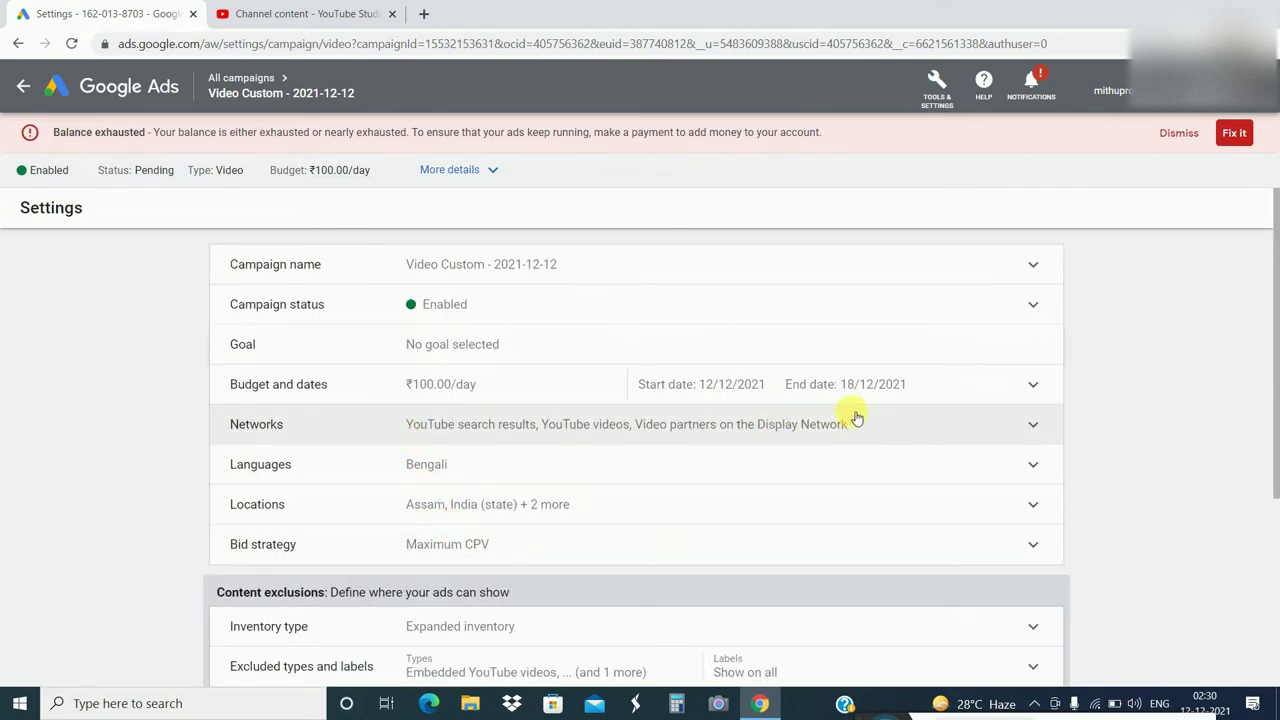
- Limit the campaign's device targeting to mobile phones by excluding computers, tablets and TV screens, and save it
scroll(716, 560, down, 1)
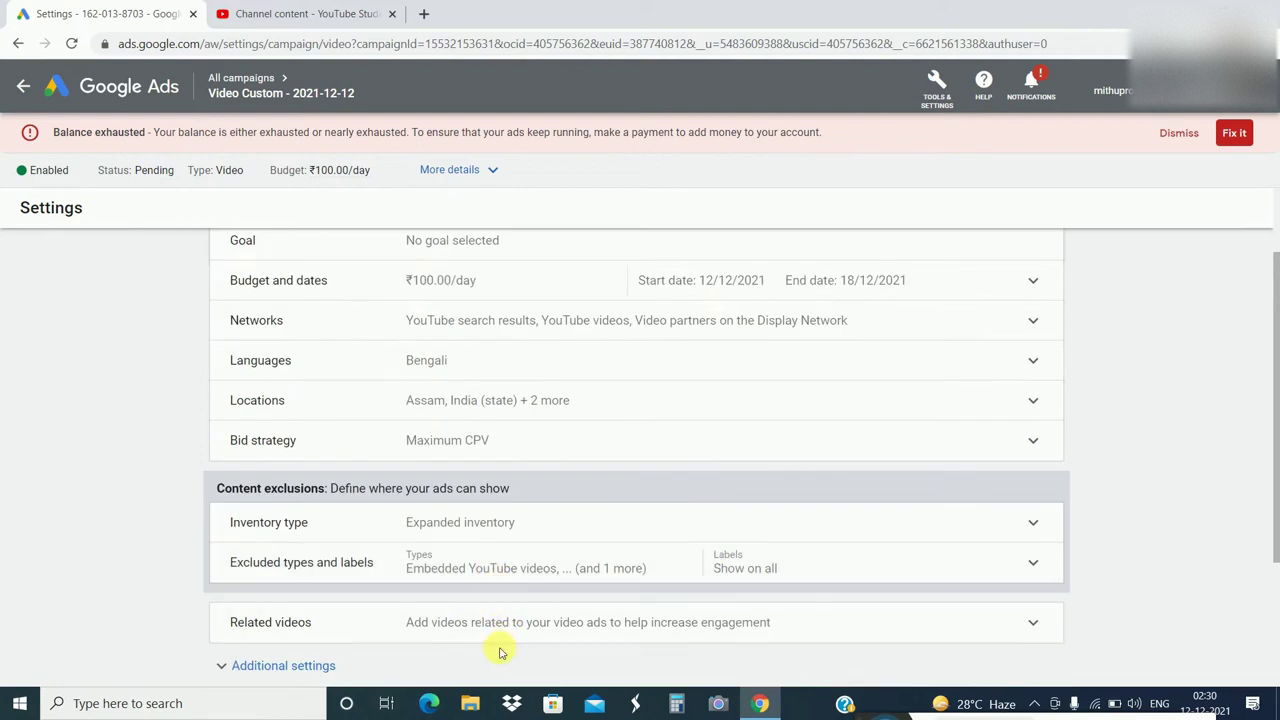
click(325, 666)
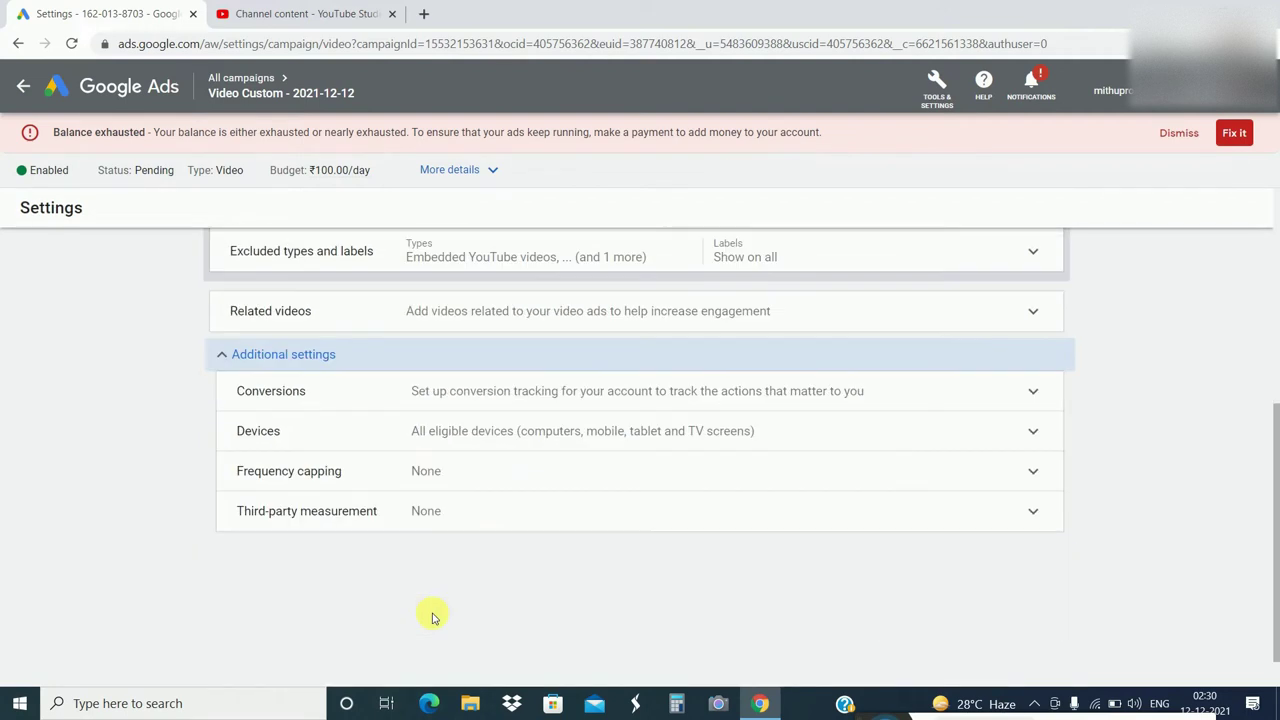
click(600, 440)
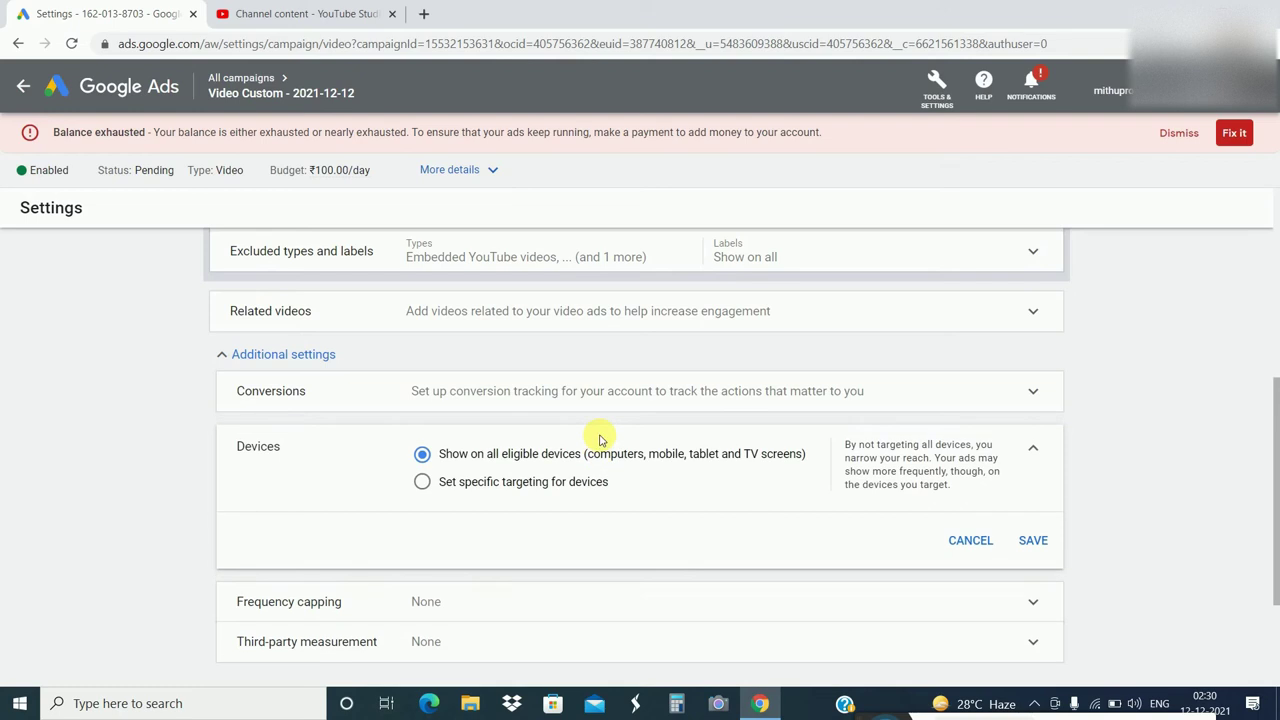
click(424, 481)
click(455, 605)
click(455, 571)
click(455, 505)
scroll(690, 598, down, 3)
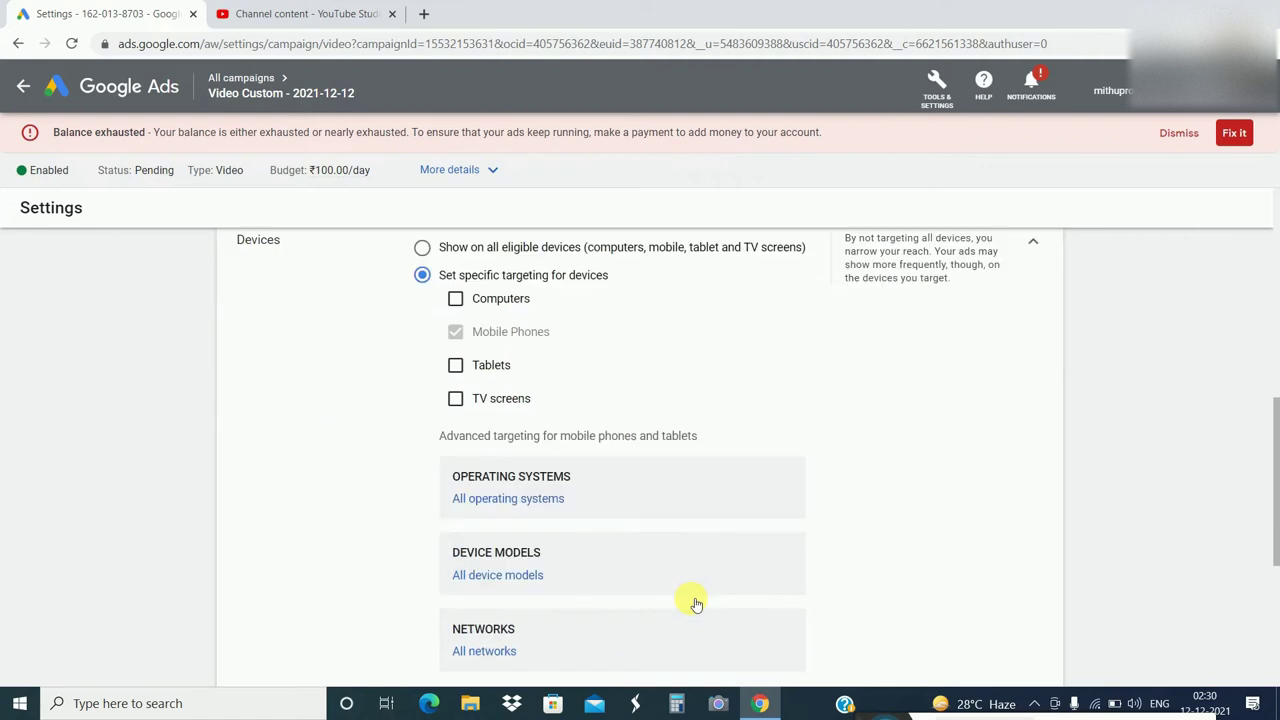
click(1034, 619)
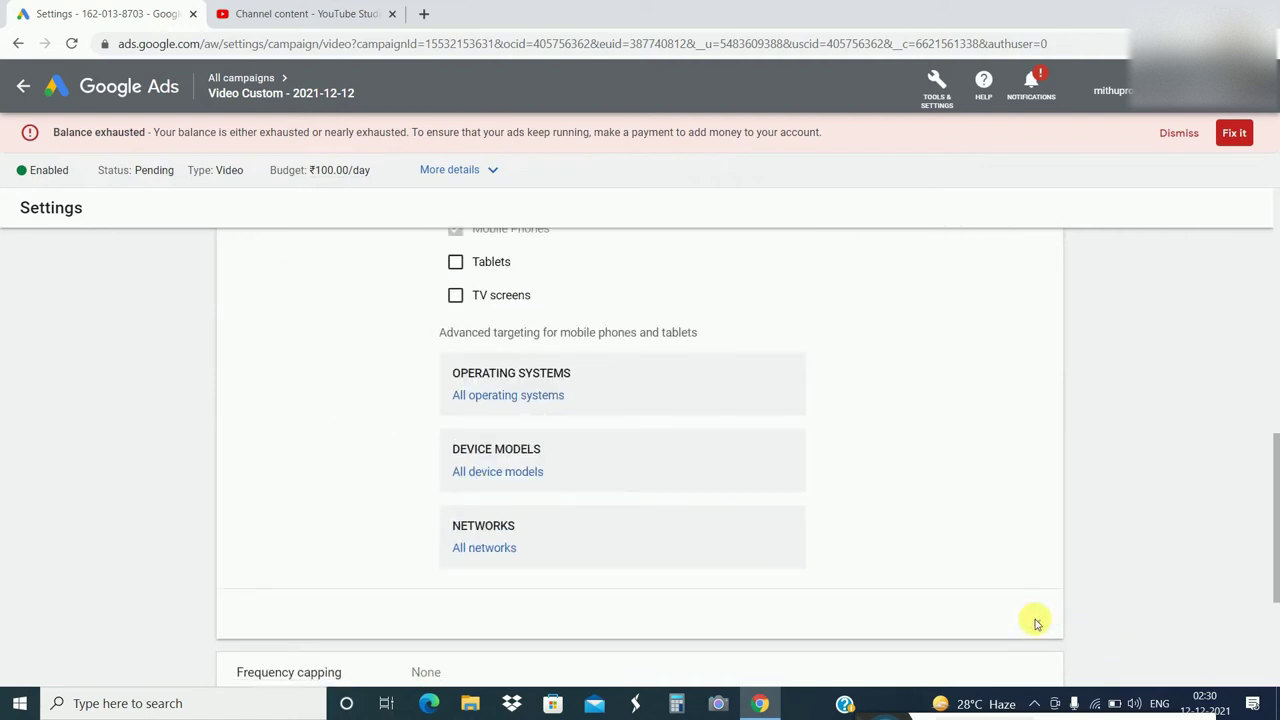
- Review the campaign's settings and further details, and set the ad group's Max. CPV to ₹0.20
scroll(551, 477, up, 2)
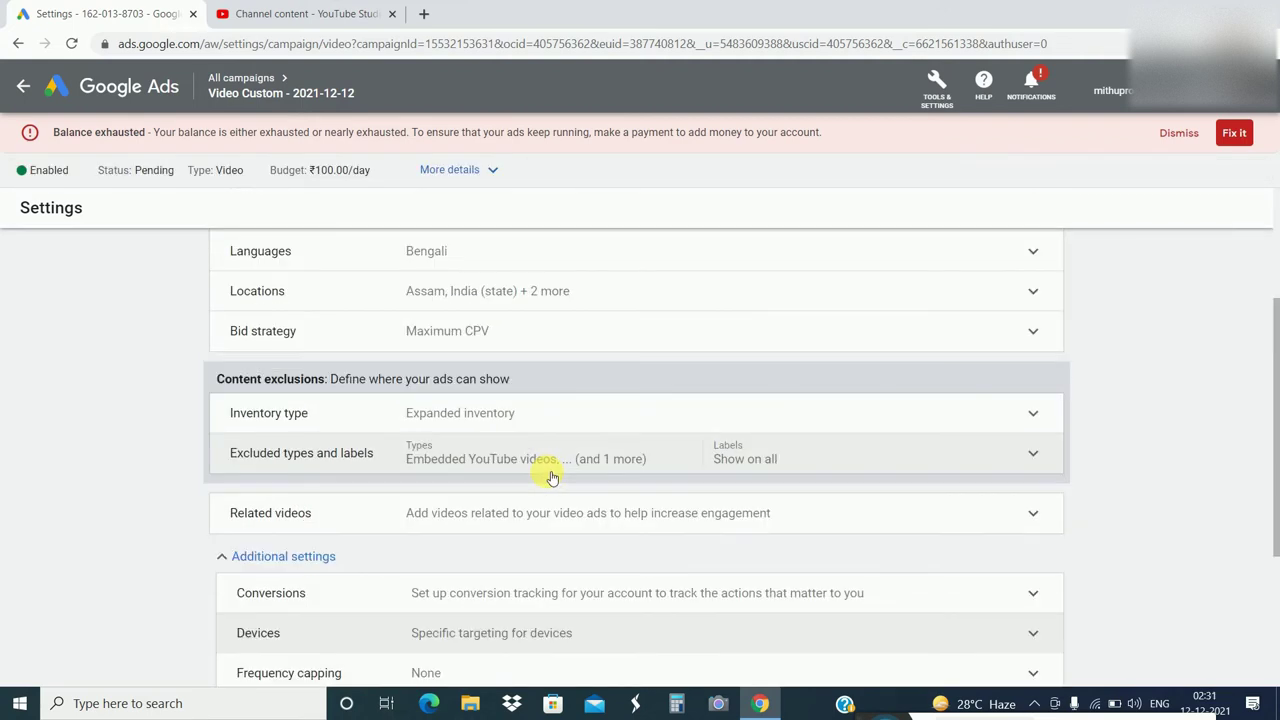
scroll(551, 477, up, 2)
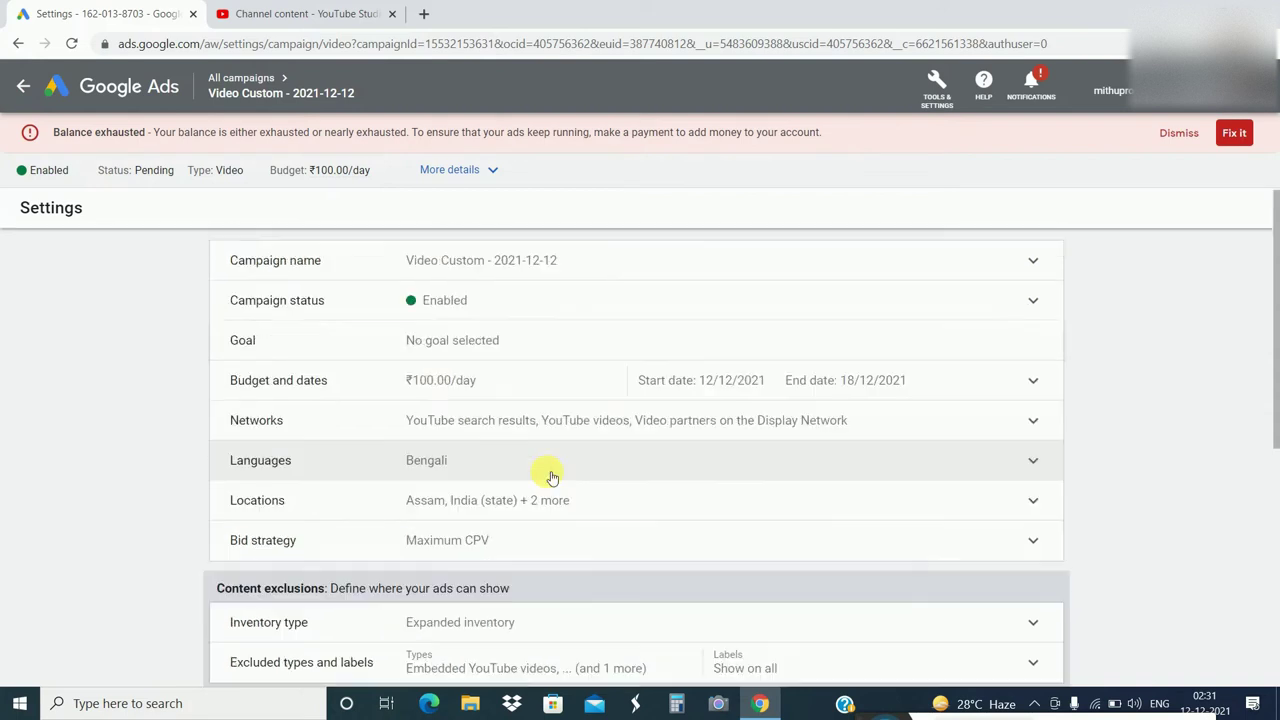
click(458, 170)
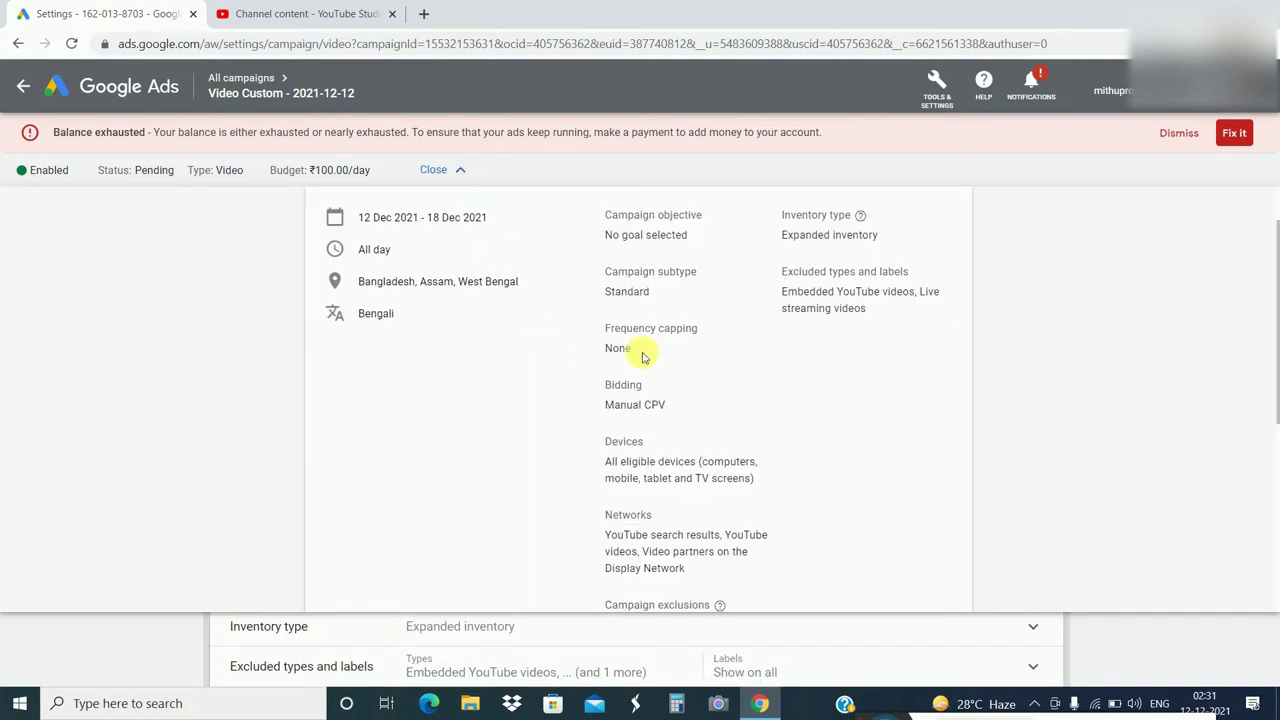
scroll(684, 449, down, 3)
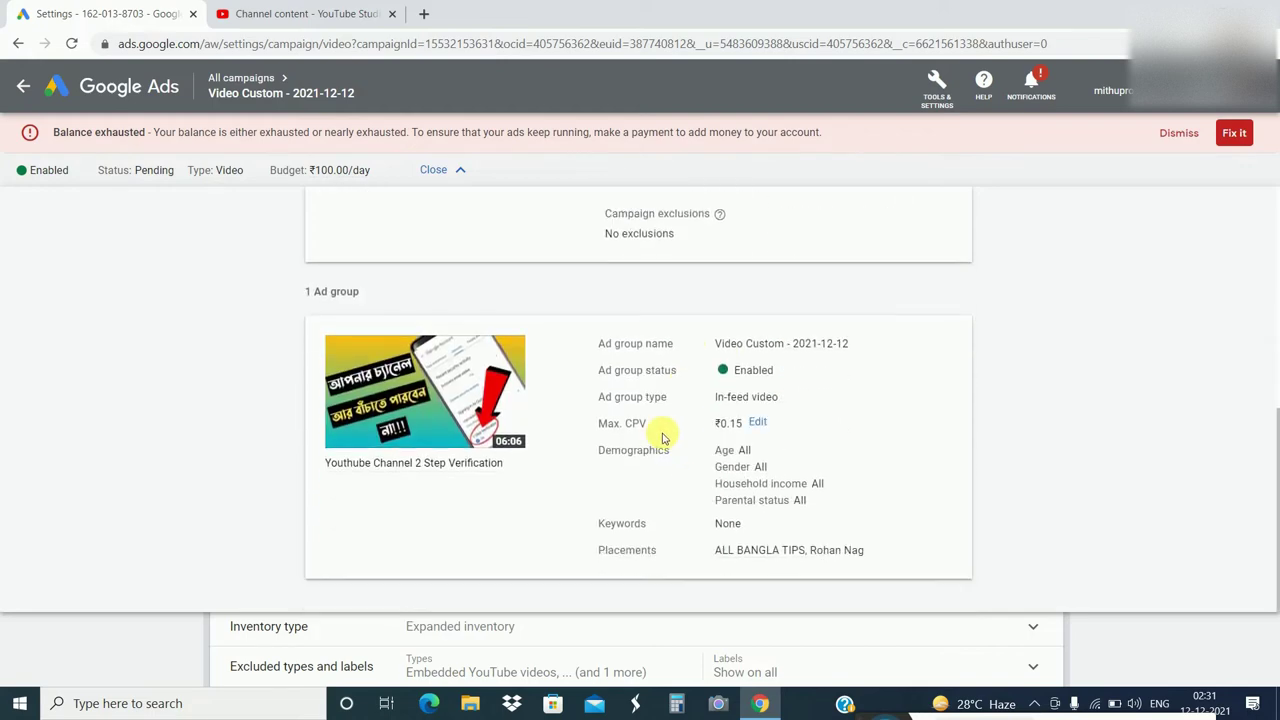
click(766, 421)
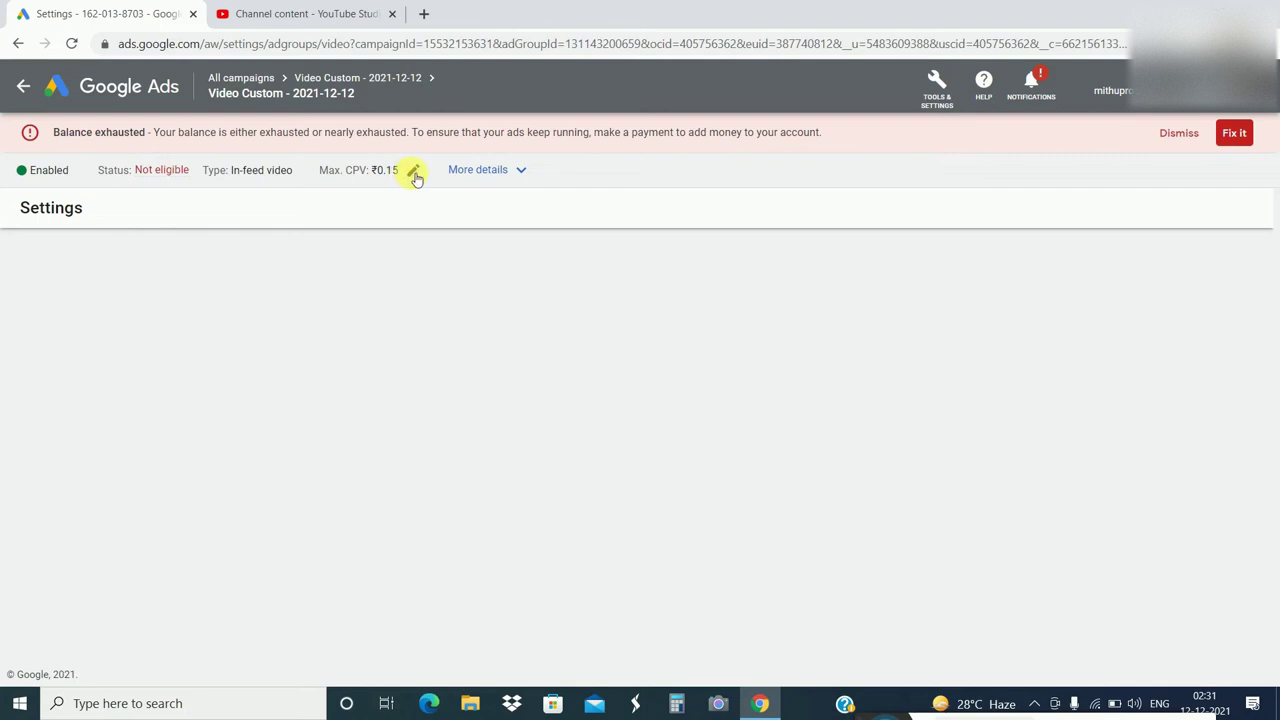
click(414, 172)
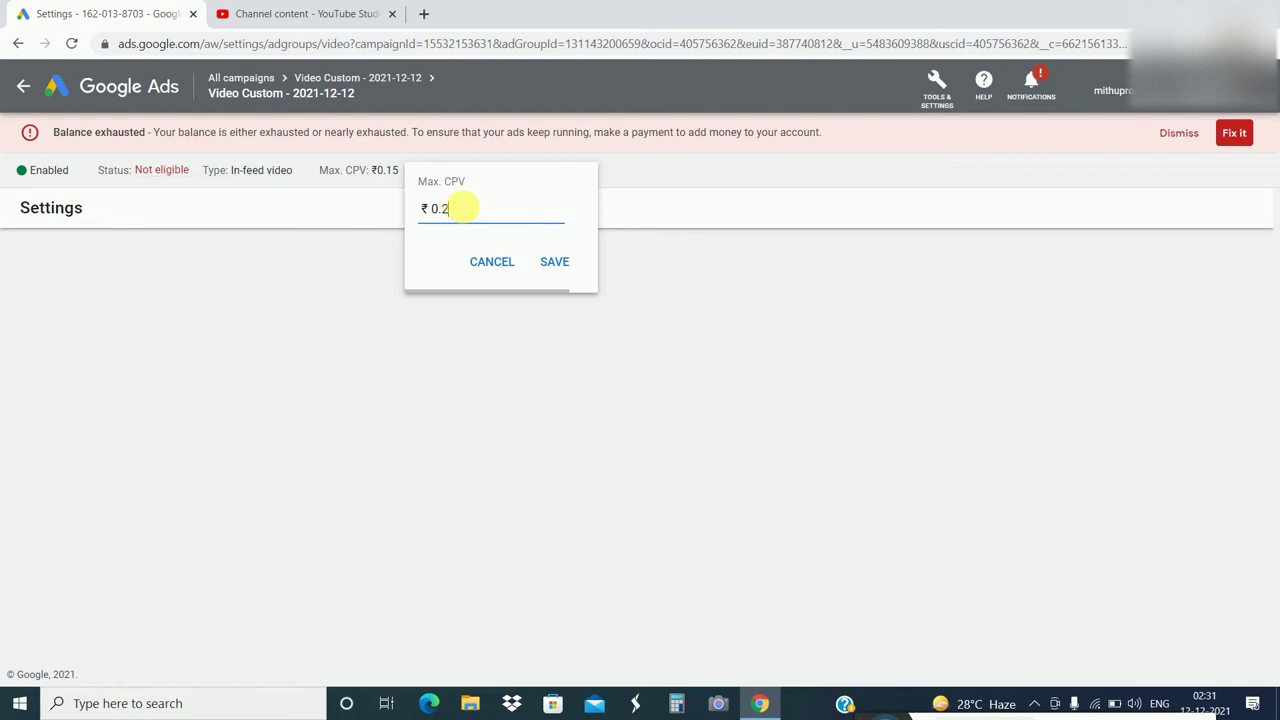
click(563, 265)
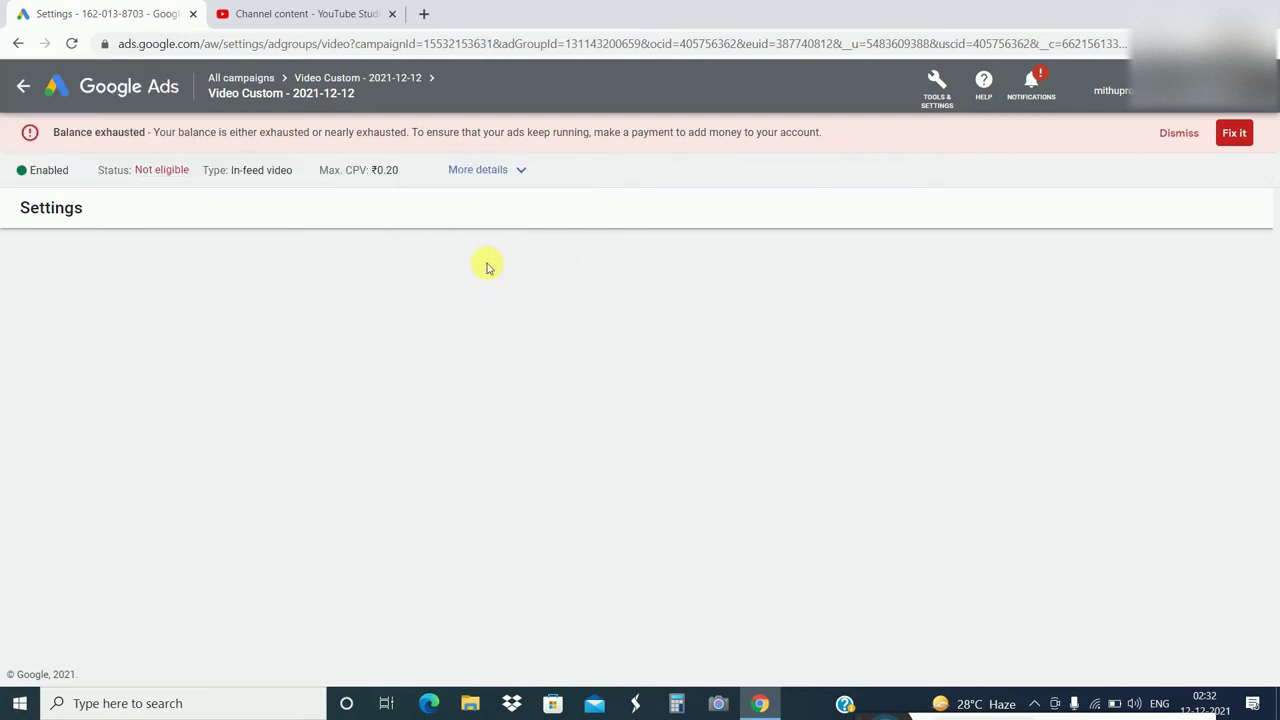
- Return to the ad group's overview, open Billing & payments, and dismiss the balance alert
click(22, 86)
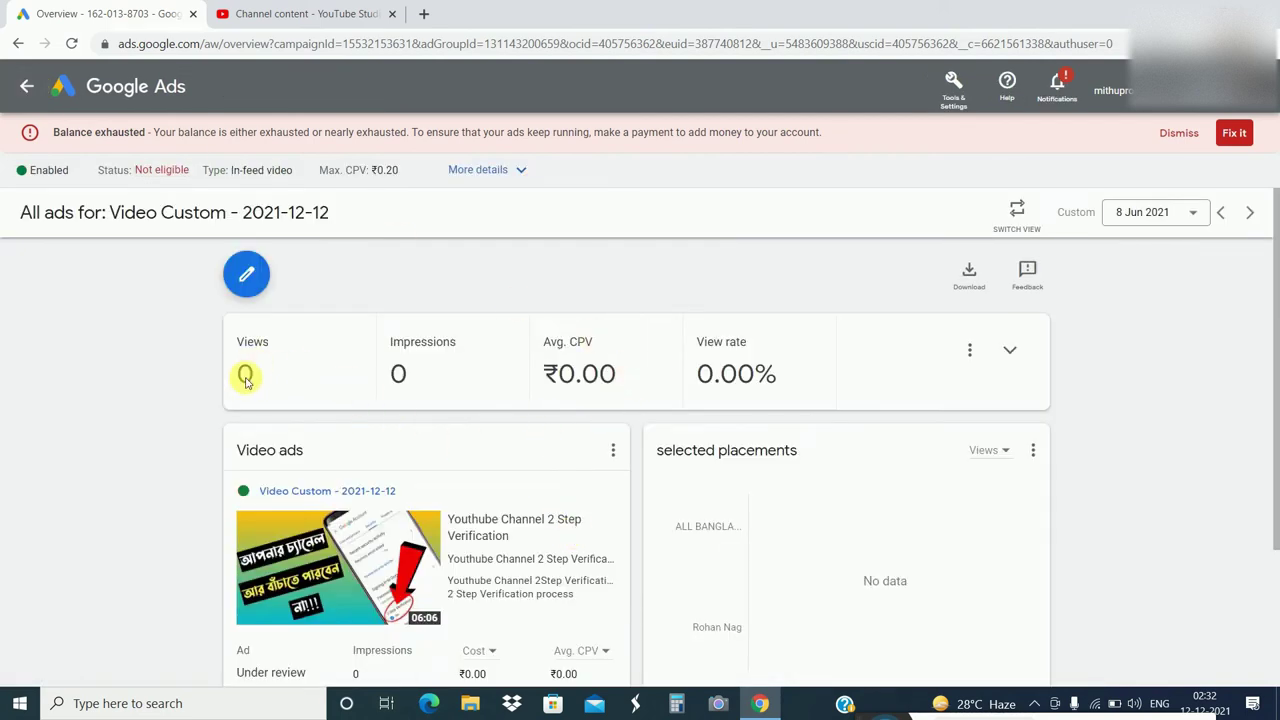
click(1008, 350)
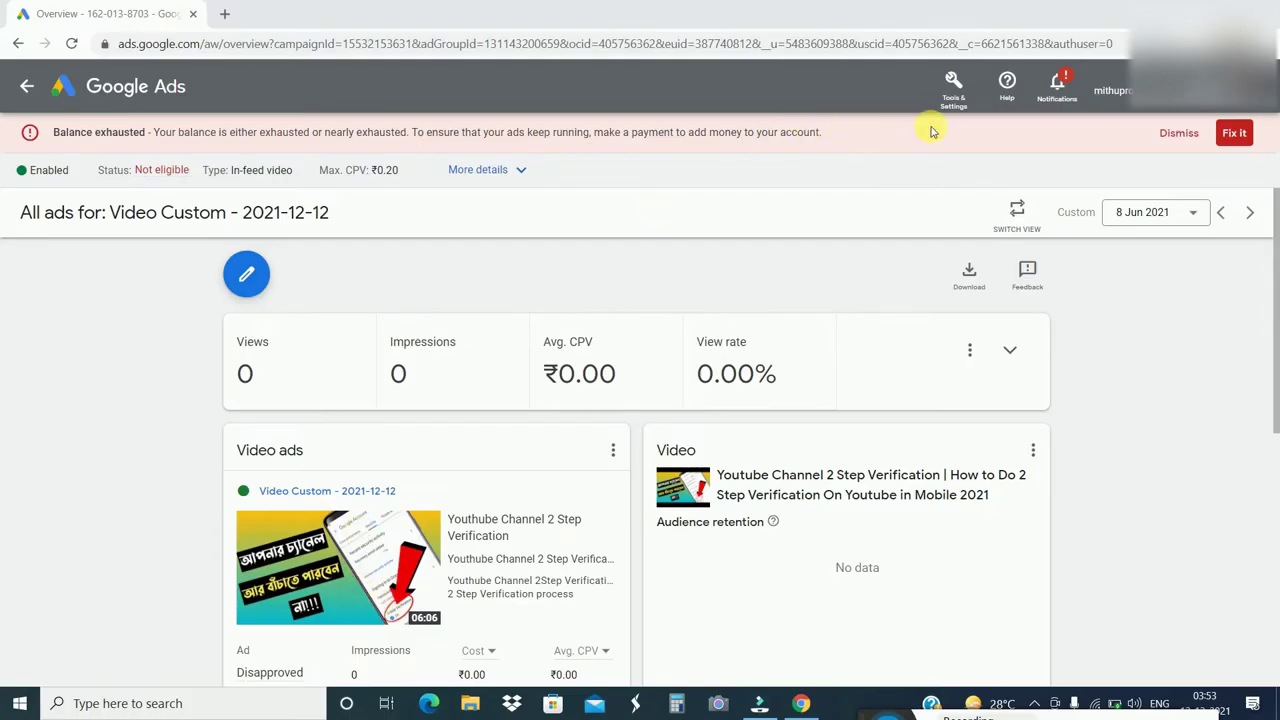
click(952, 92)
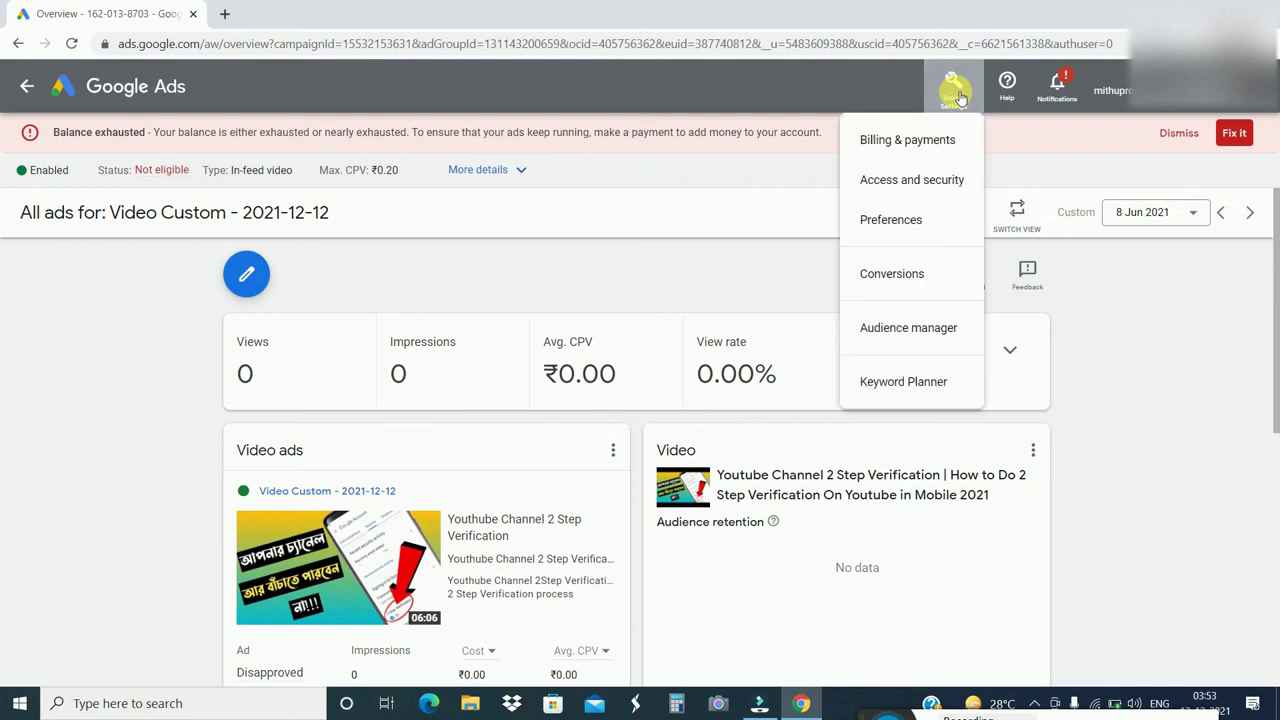
click(927, 142)
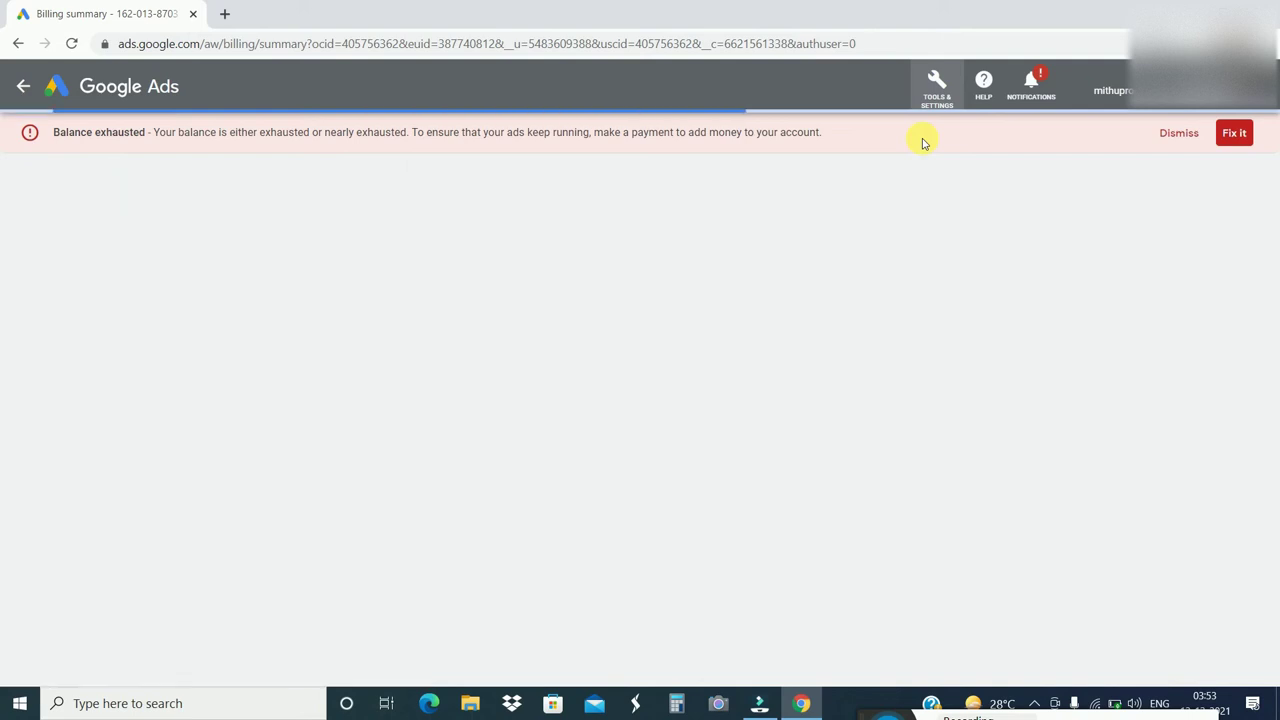
click(1180, 134)
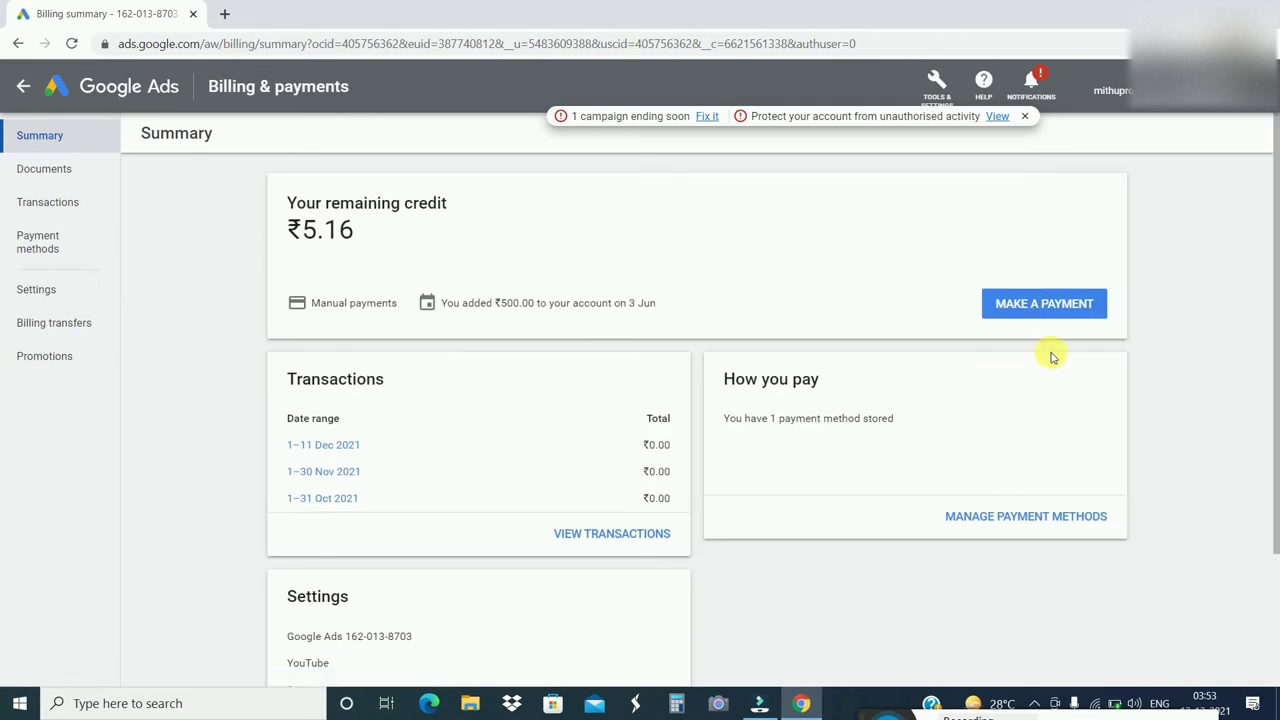
- Start a payment, dismiss the low battery notice, choose adding a credit or debit card, and set the amount to ₹500
click(1035, 305)
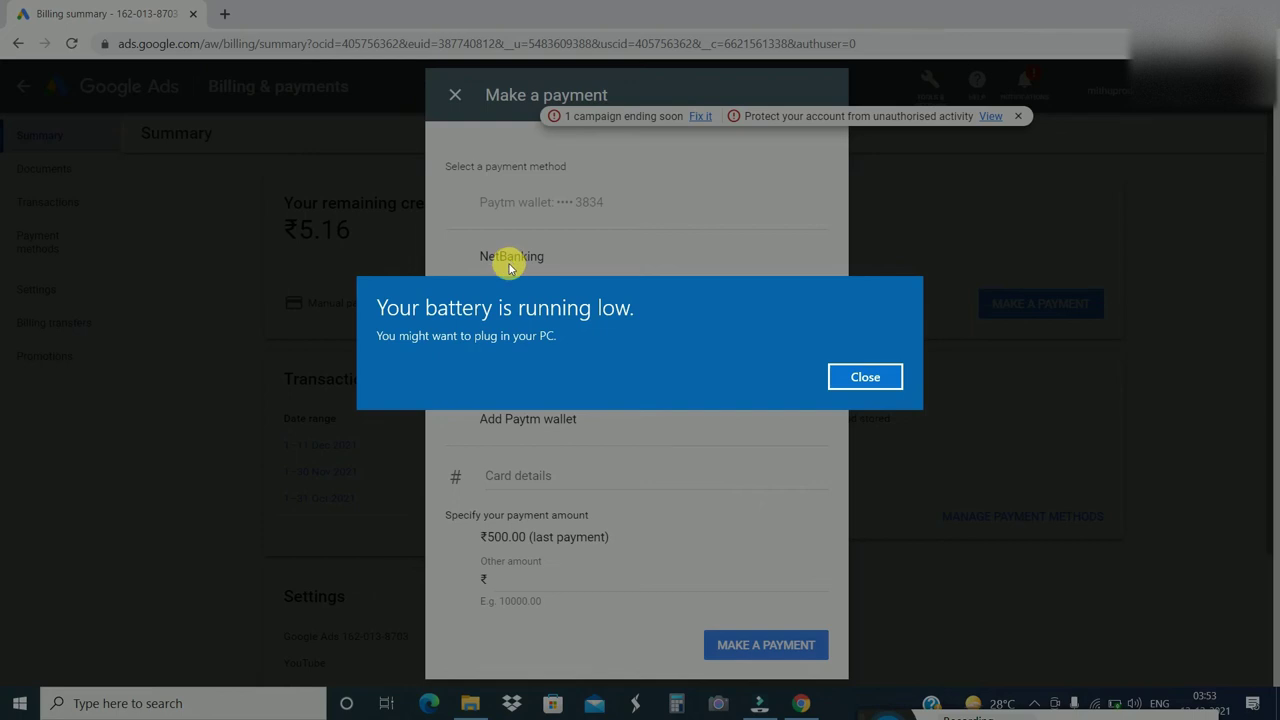
click(887, 382)
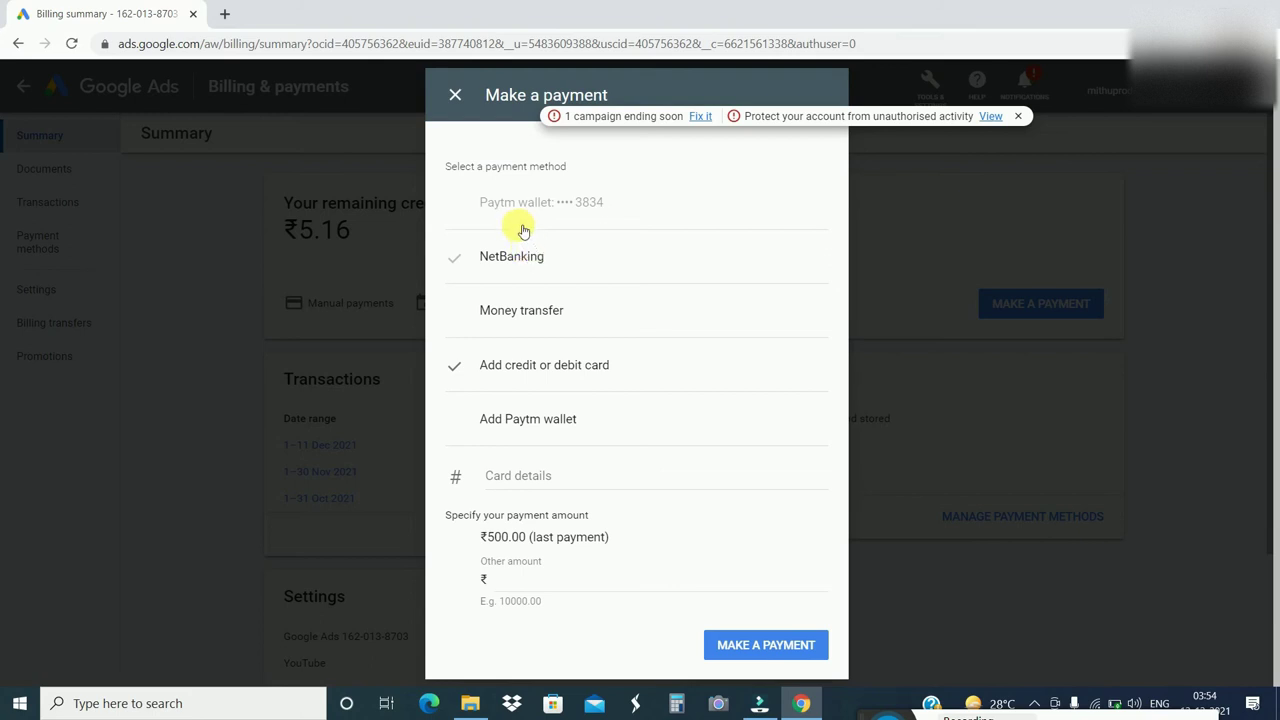
click(536, 368)
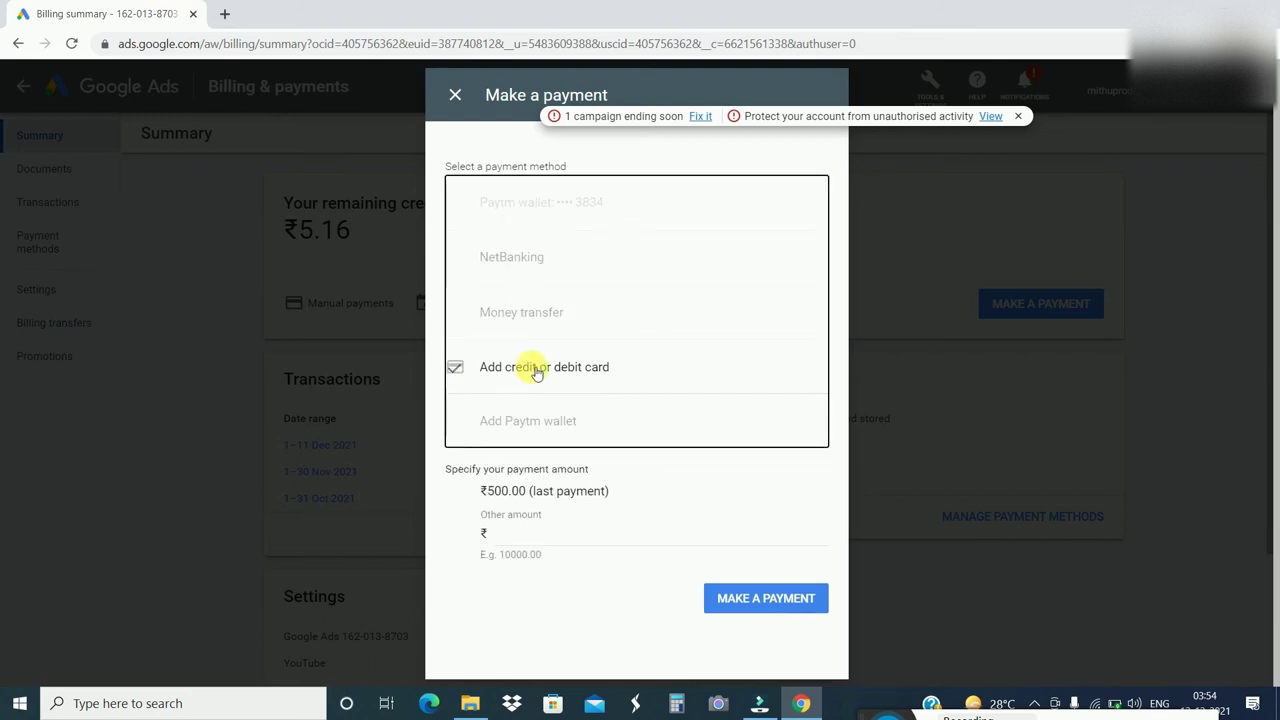
click(515, 478)
click(512, 507)
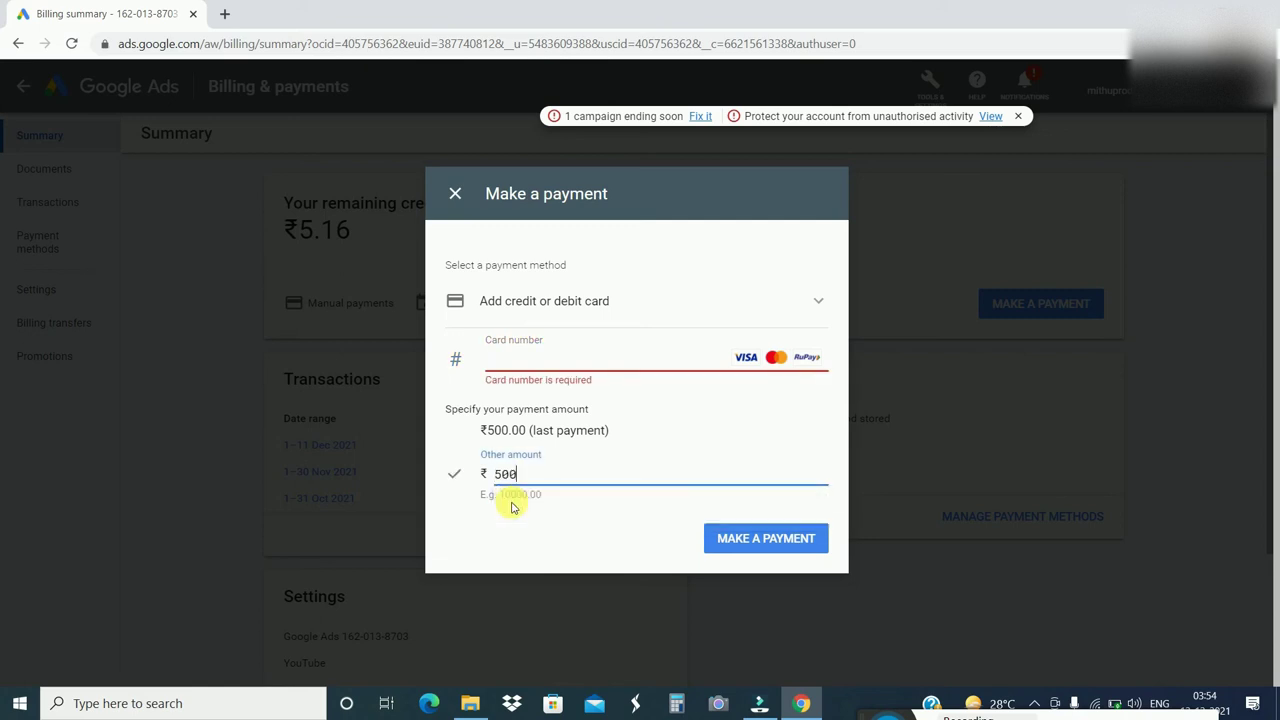
click(508, 356)
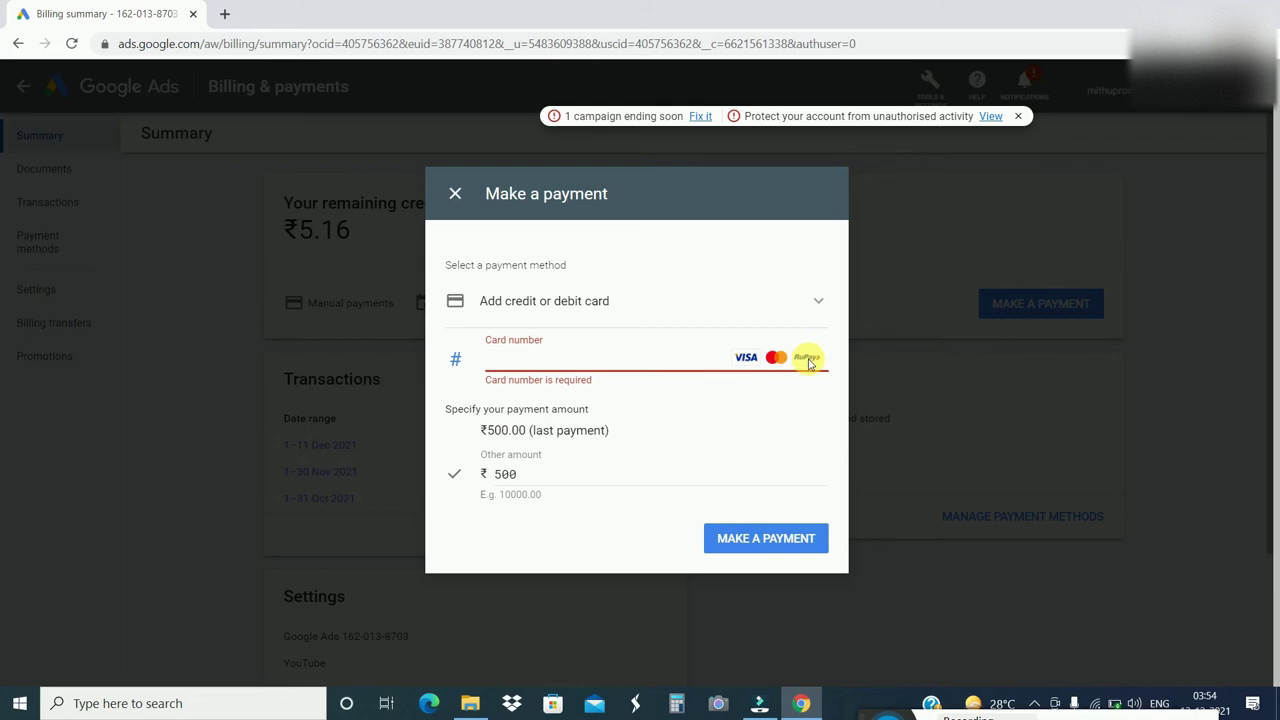
click(541, 474)
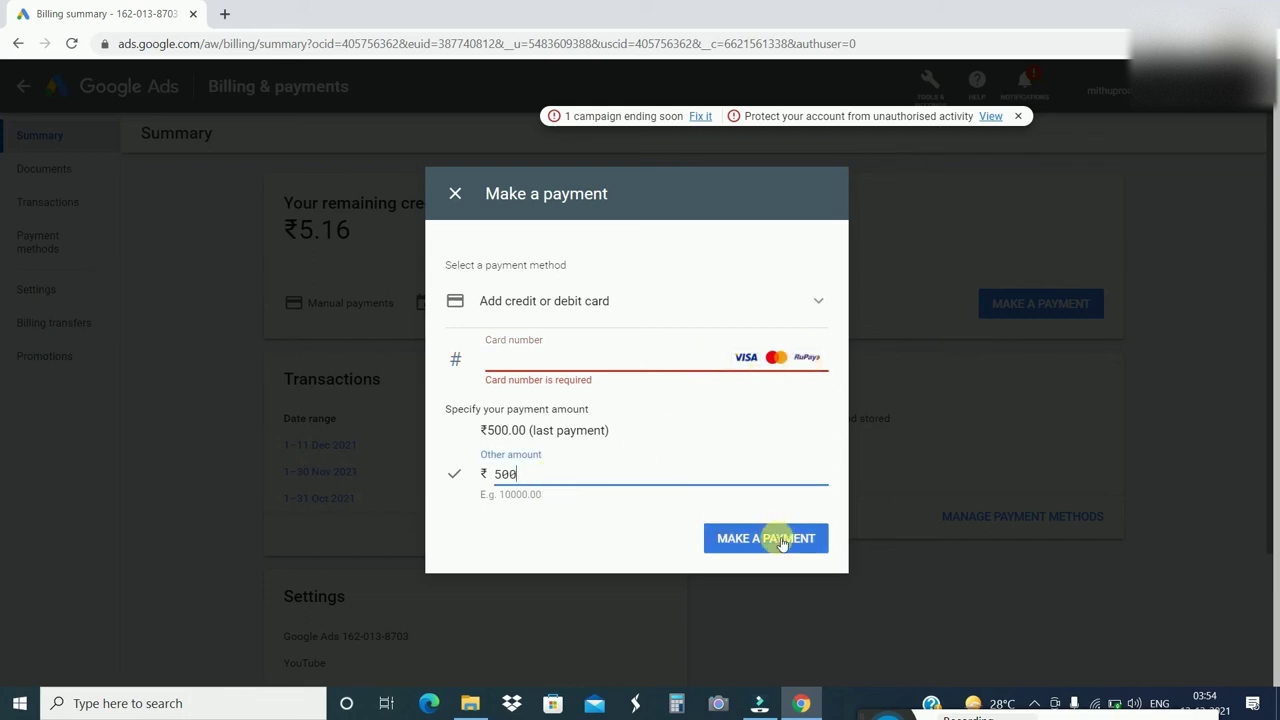
- Switch the payment method to Add Paytm wallet, look over the available methods again, and close the payment form without paying
click(820, 300)
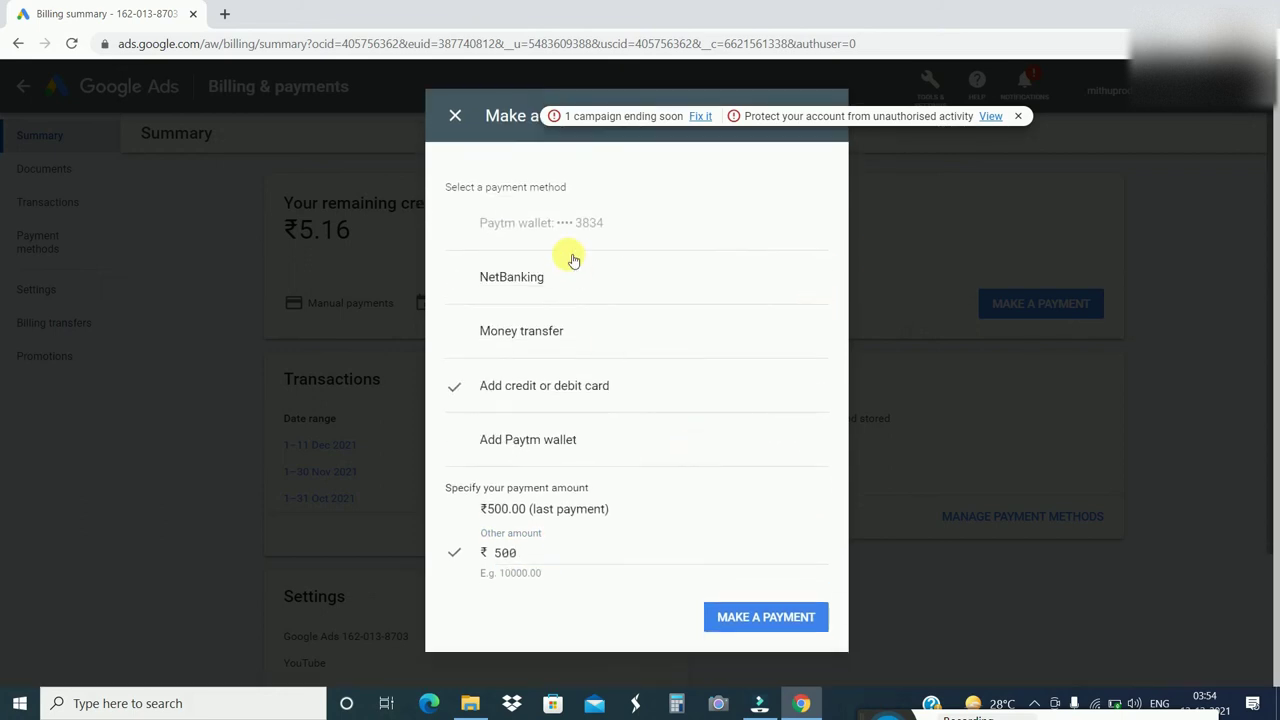
click(543, 439)
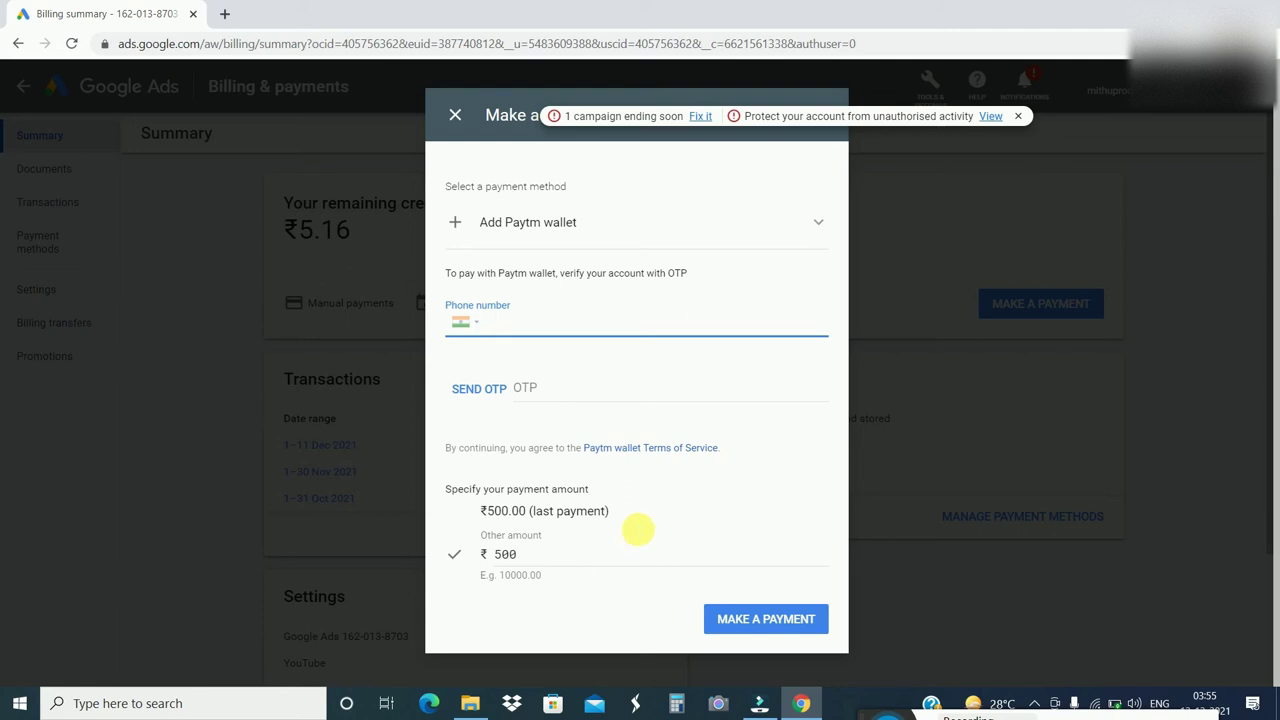
click(822, 217)
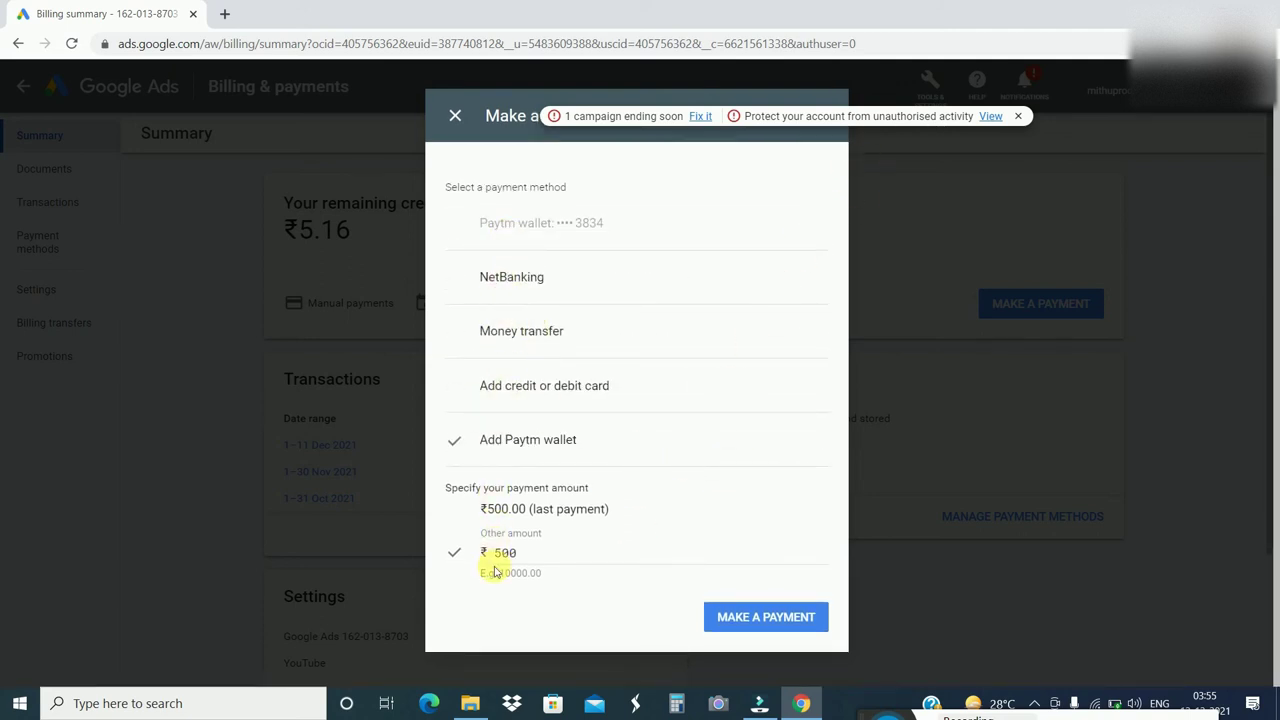
click(455, 116)
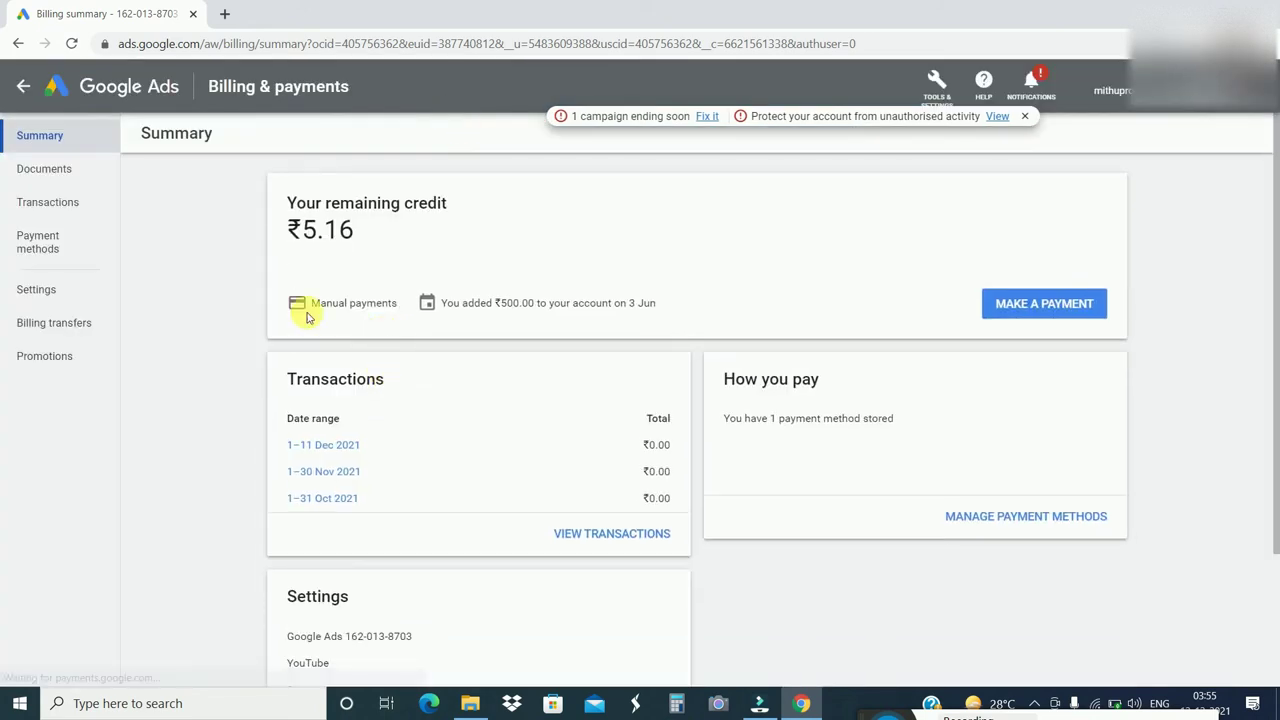
drag(288, 229, 346, 256)
click(354, 529)
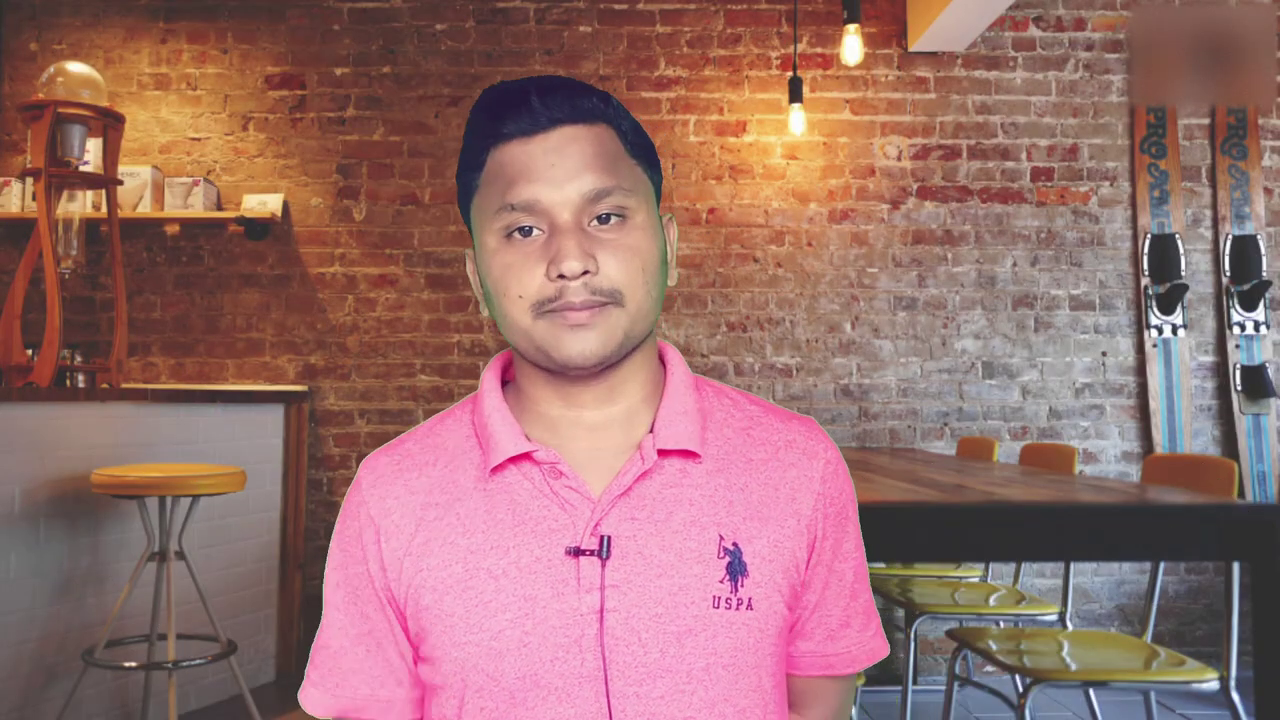